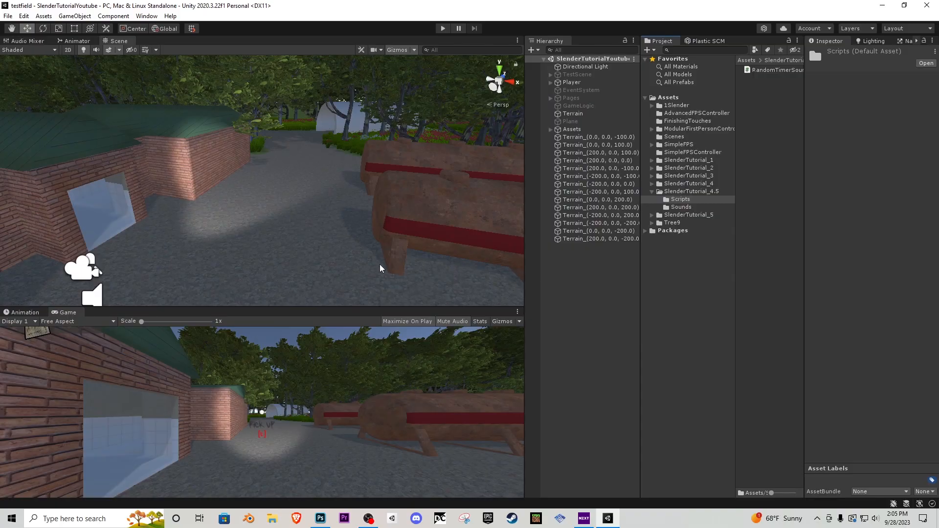
Step: Enlarge the scene view and look over the forest, paths and brick building
left_click_drag(348, 307, 347, 391)
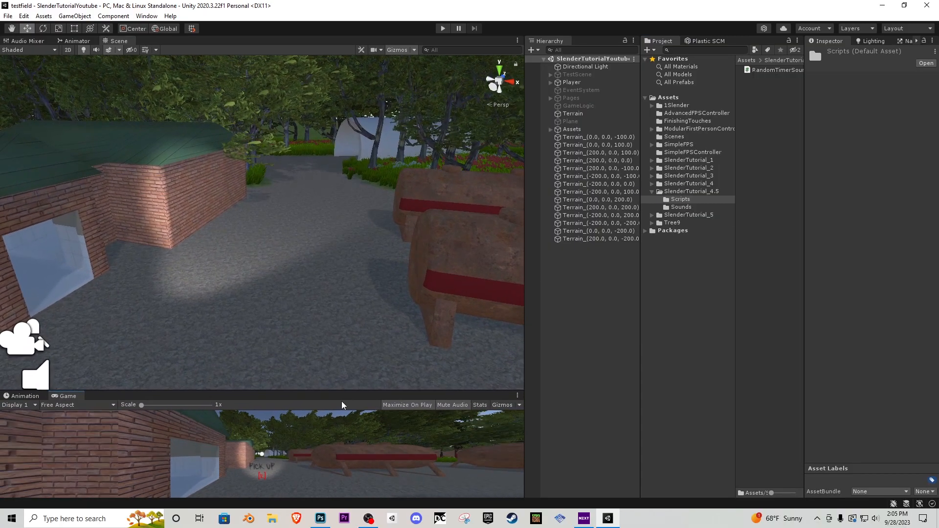
scroll(315, 292, "down", 3)
scroll(316, 293, "down", 3)
scroll(316, 292, "up", 2)
scroll(315, 292, "down", 2)
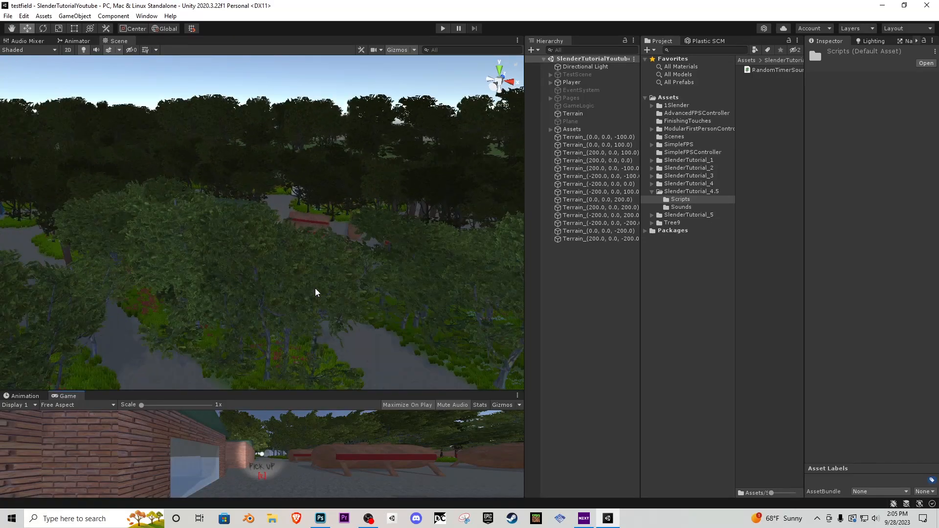
scroll(316, 293, "up", 4)
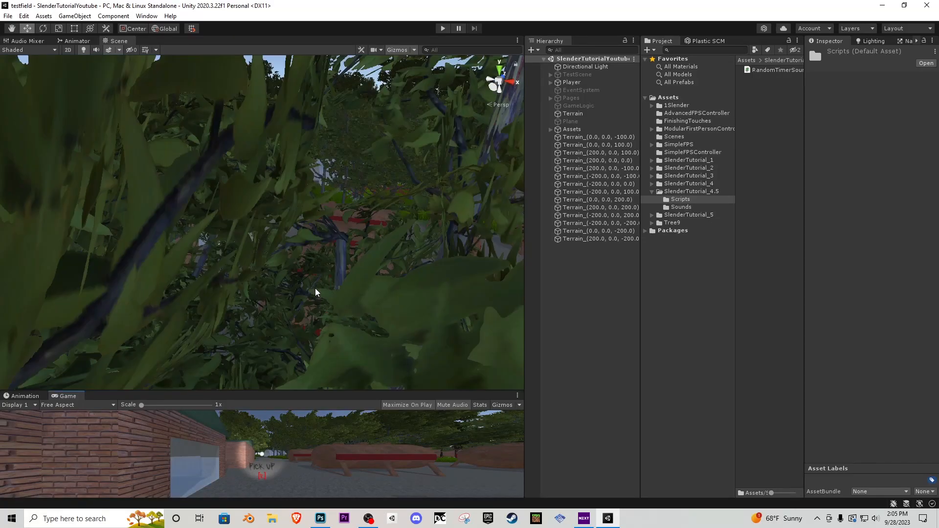
scroll(315, 293, "up", 4)
right_click_drag(315, 293, 256, 289)
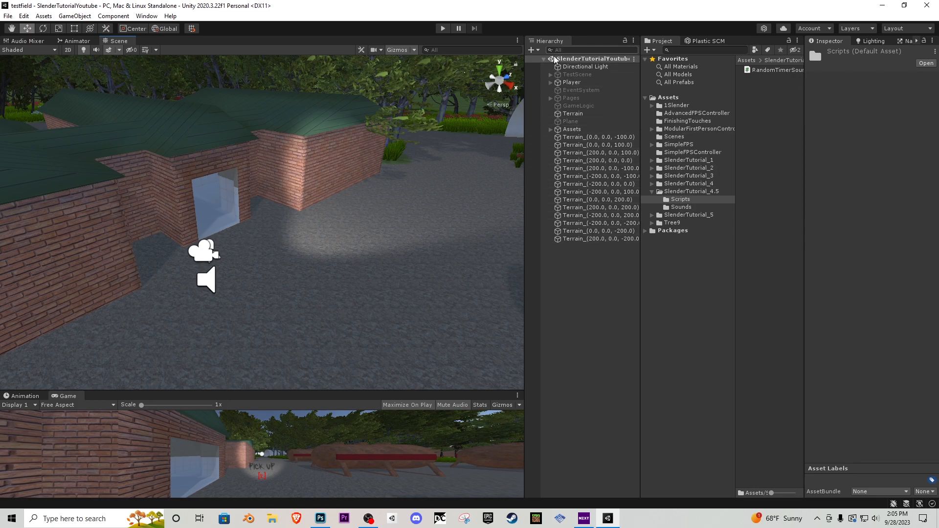
Step: Create an empty object named Terrain at the root of the scene
right_click(570, 284)
left_click(605, 400)
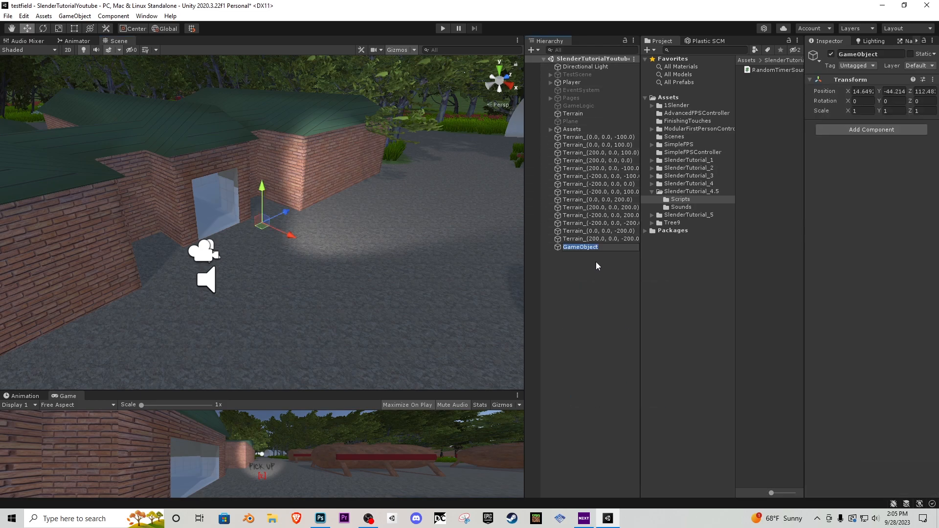
type("Terrain")
key("Return")
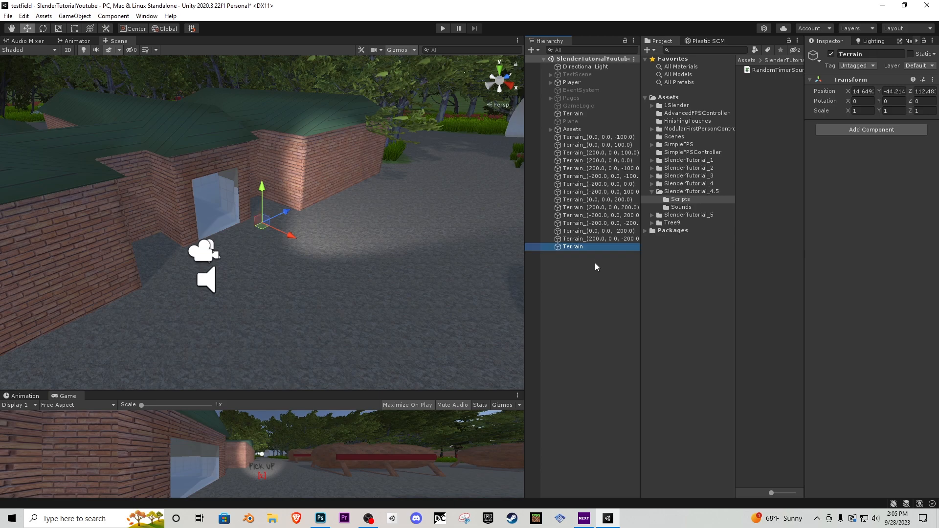
Step: Group the original Terrain and all the coordinate-named terrain tiles under the new Terrain object
left_click(589, 240)
left_click(588, 138, "shift")
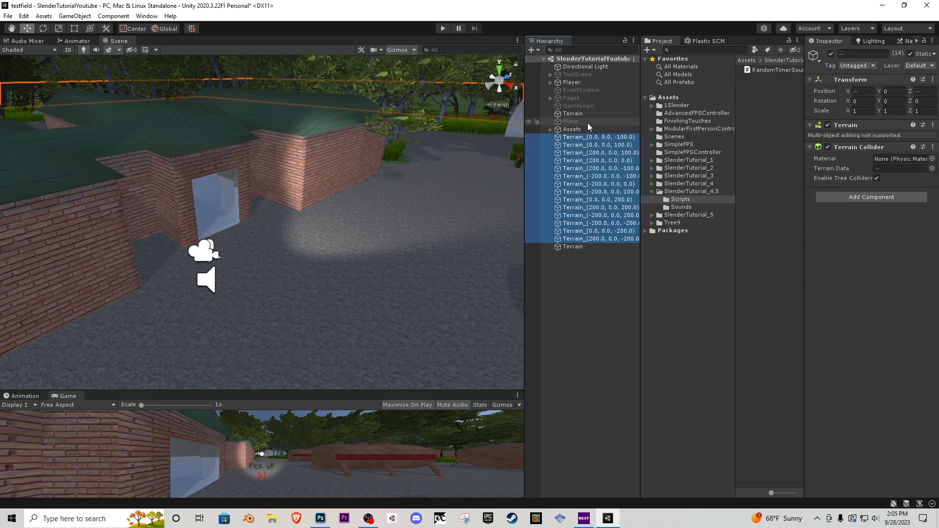
left_click(586, 116, "ctrl")
left_click_drag(583, 115, 575, 247)
left_click(552, 130)
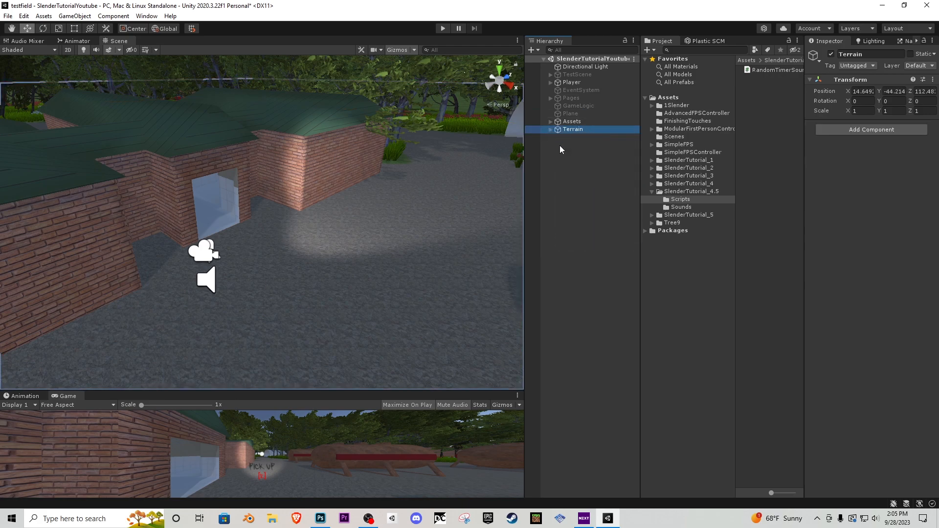
Step: Examine the RandomTimerSound script and the wind, music and cricket audio clips in the SlenderTutorial_4.5 folder
left_click(677, 192)
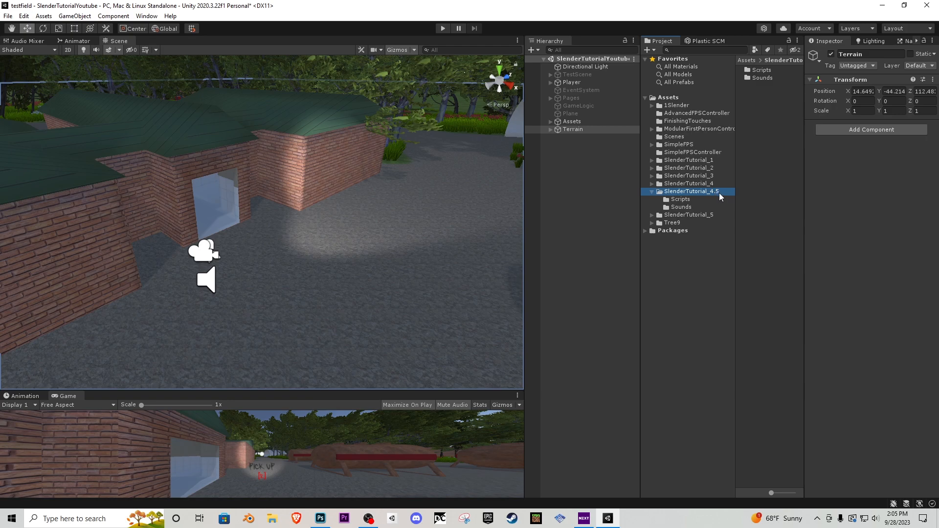
left_click(679, 199)
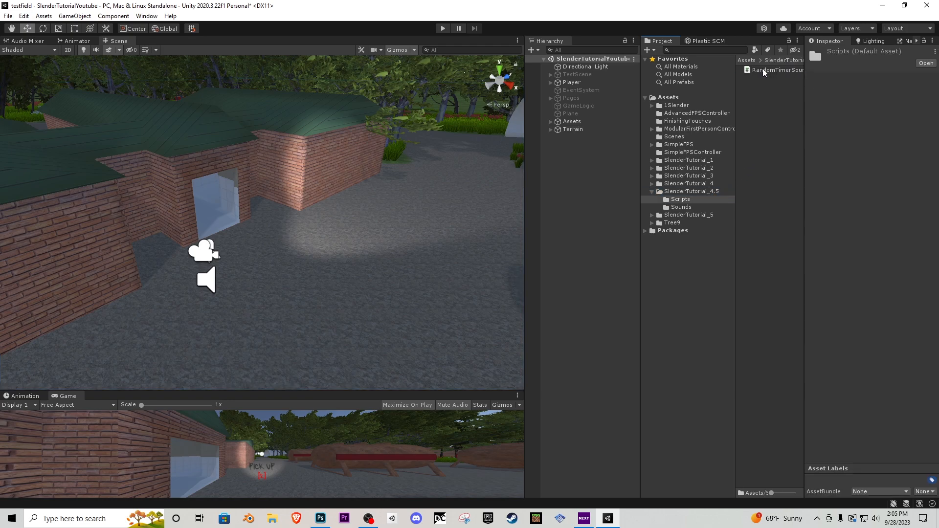
left_click(775, 70)
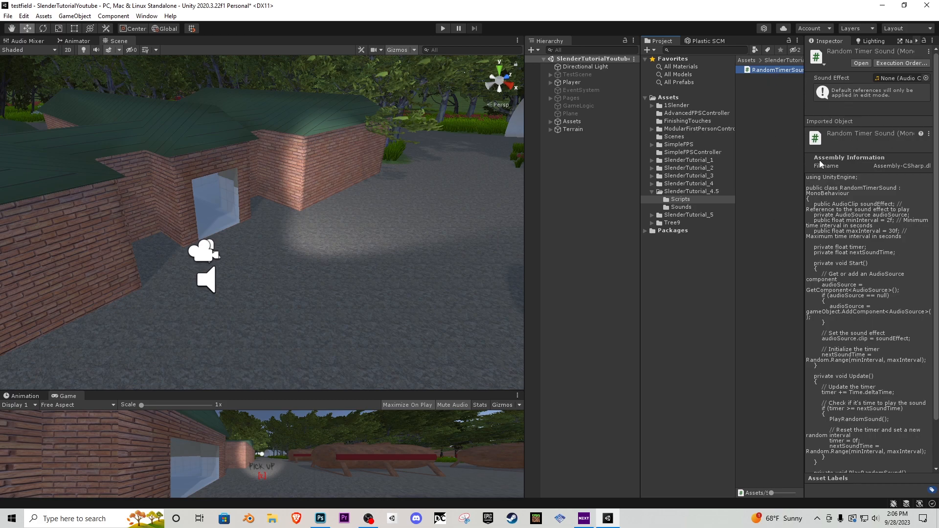
left_click(717, 207)
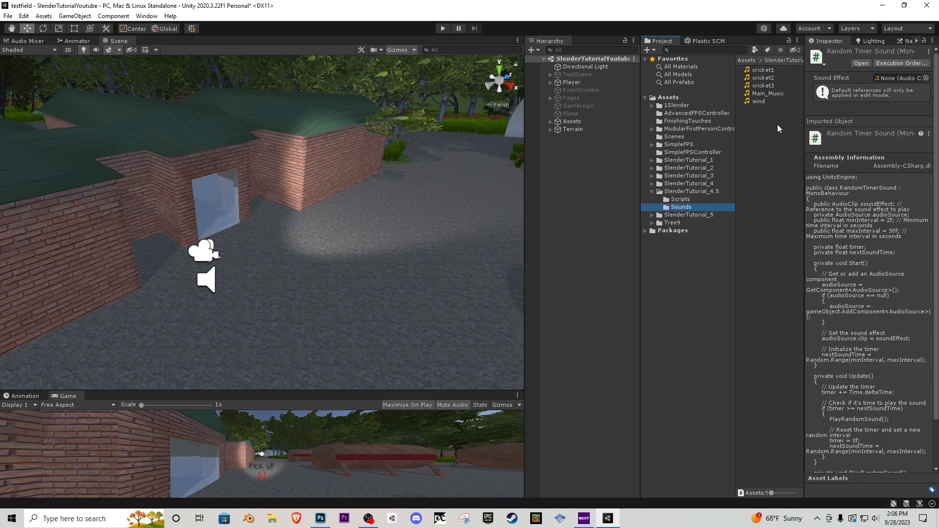
left_click(779, 102)
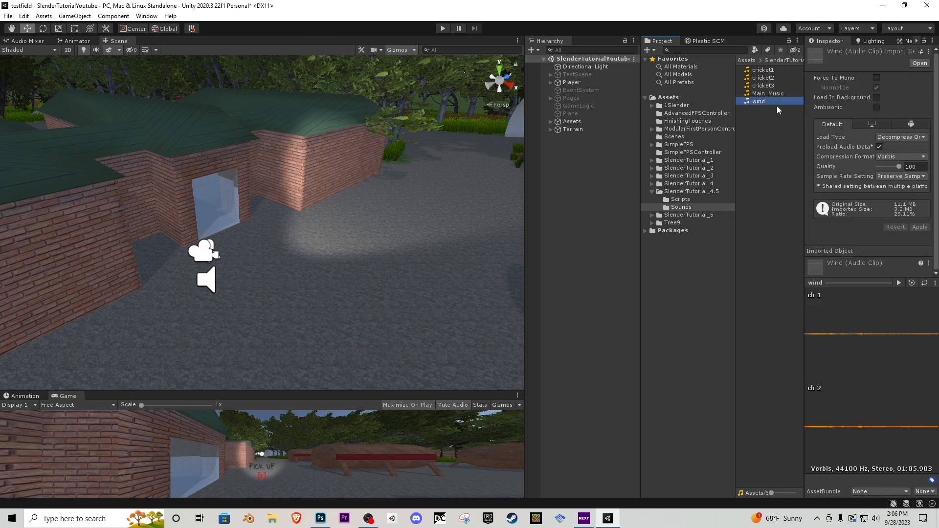
left_click(781, 95)
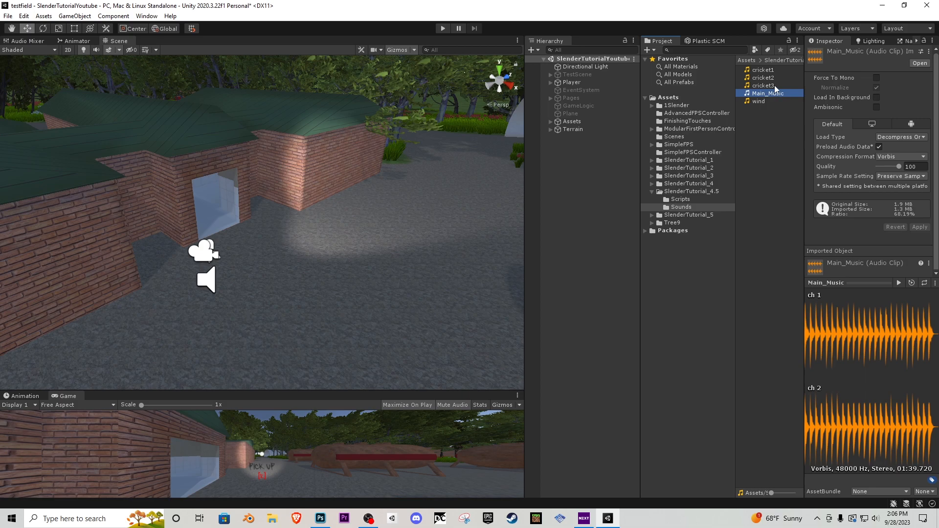
key("Up")
key("Up")
key("Up")
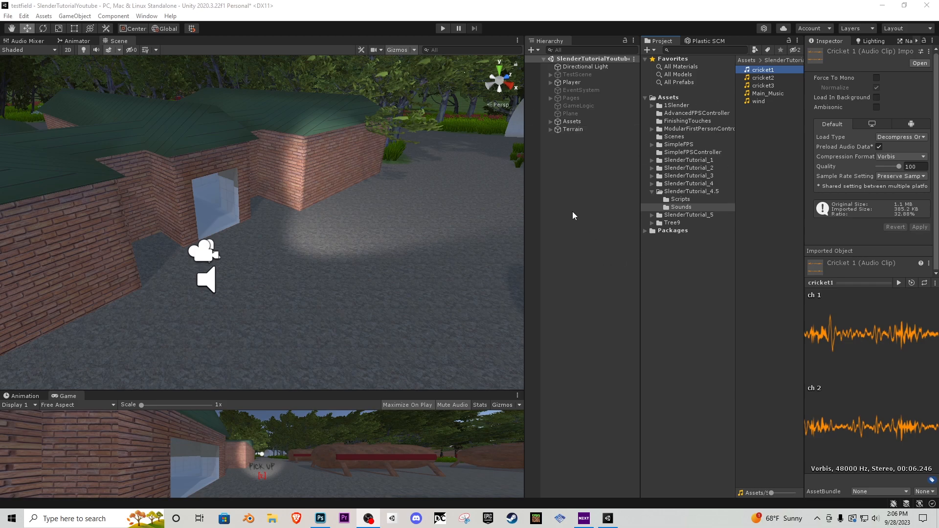
Step: Create an empty object named SoundFX at the root of the scene
right_click(564, 225)
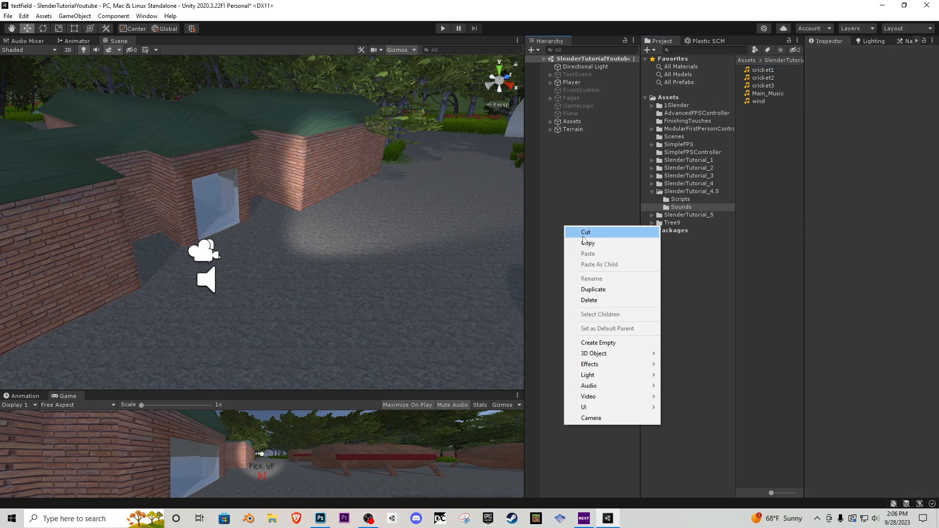
left_click(630, 342)
type("SoulndFX")
key("Return")
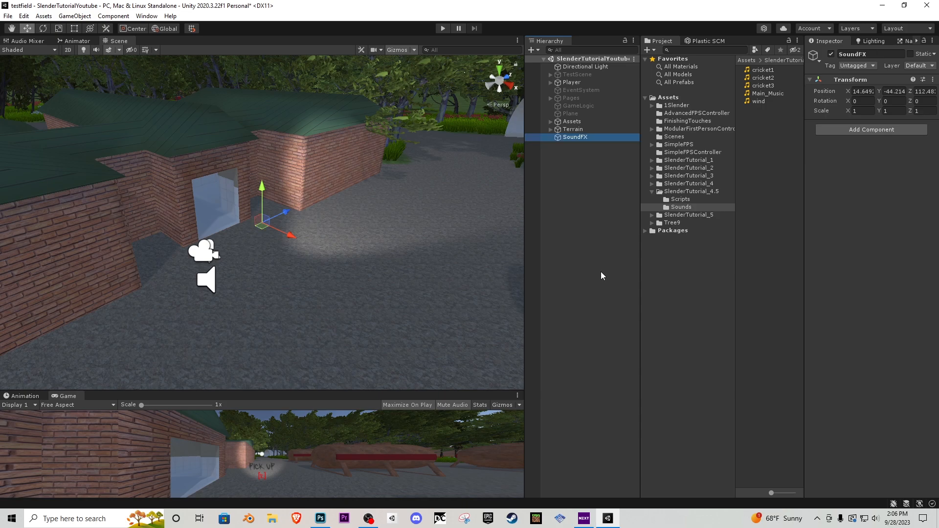
Step: Create an empty MainMusic child under SoundFX and give it the Main_Music clip as a looping audio source
right_click(570, 137)
left_click(634, 255)
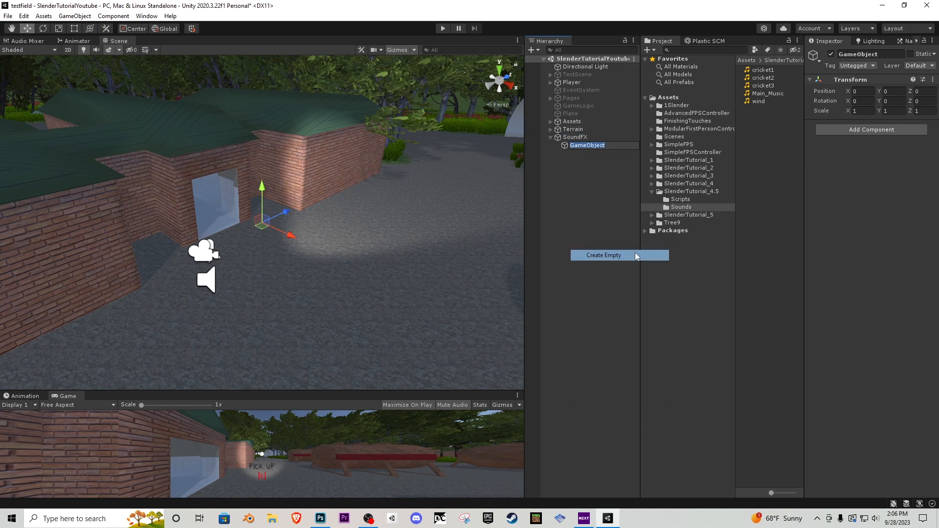
type("MainMusic")
key("Return")
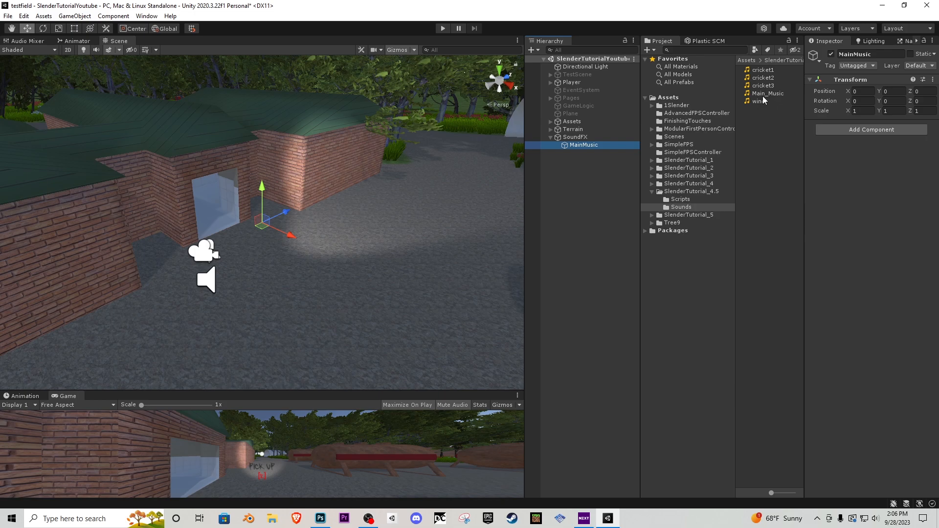
left_click_drag(760, 93, 834, 146)
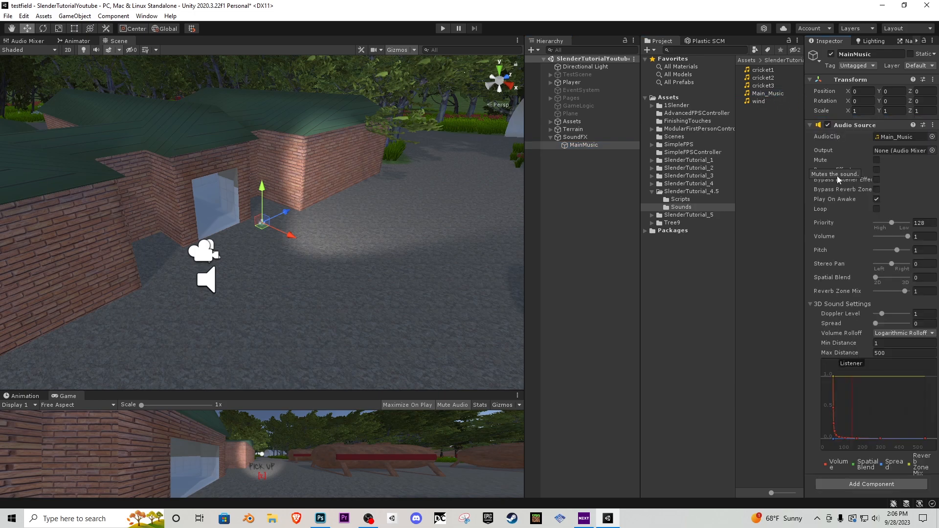
left_click(876, 209)
Step: Duplicate the MainMusic object and name the copy Wind
left_click(586, 146)
key("ctrl+d")
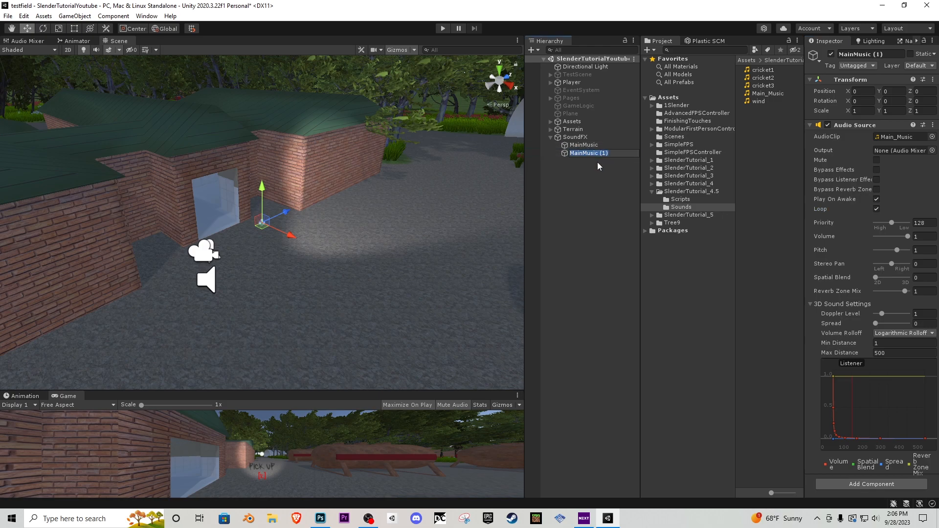
type("Wind")
key("Return")
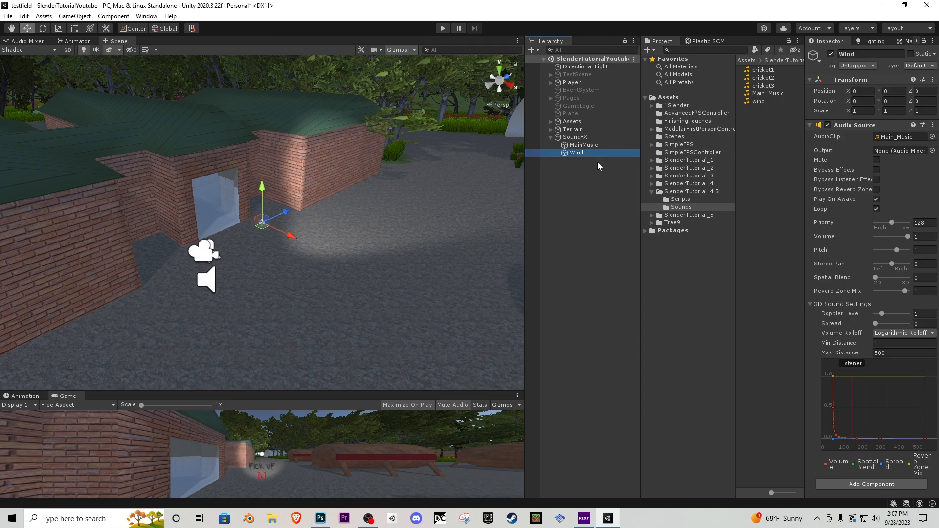
Step: Assign the wind clip to the Wind object's audio source and set its volume to 0.75
left_click_drag(756, 104, 897, 141)
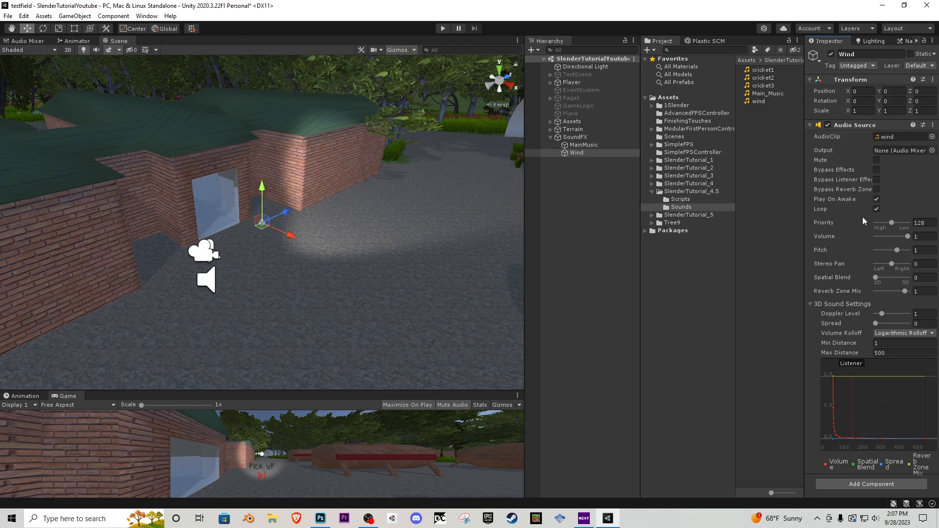
left_click(913, 237)
type(".75")
left_click(718, 199)
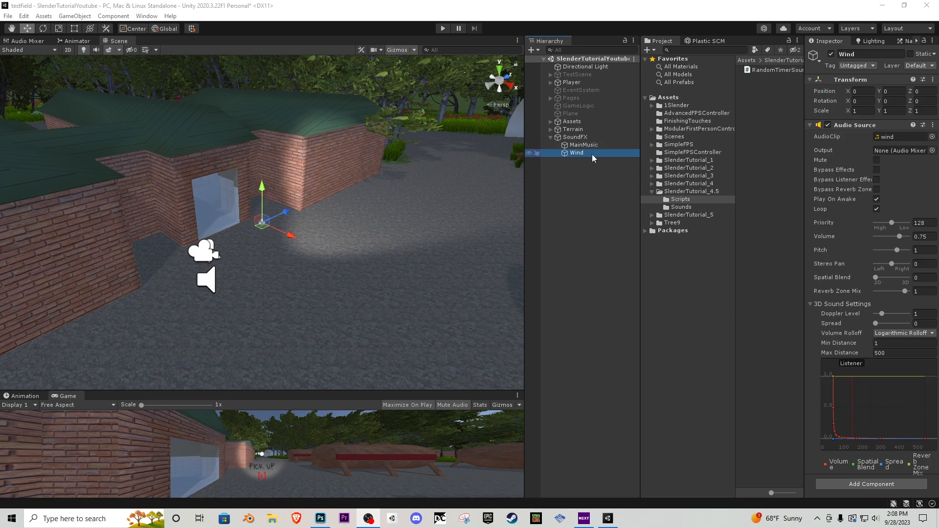
Step: Duplicate the Wind object and name the copy Crickets
key("ctrl+d")
left_click(893, 55)
type("Crickets")
key("Return")
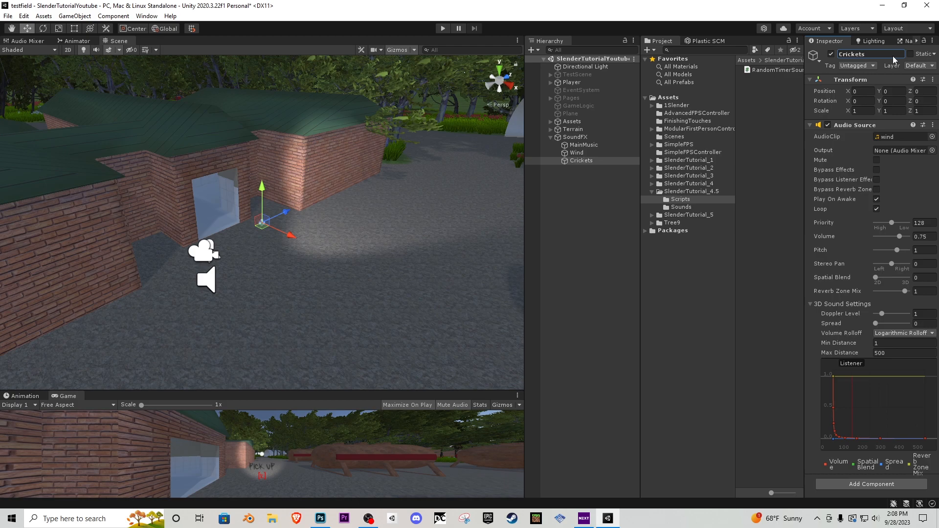
Step: On the Crickets audio source, set the clip to None, disable Play On Awake and Loop, and set the volume to 0.25
left_click(932, 137)
double_click(696, 188)
left_click(876, 199)
left_click(876, 209)
left_click(922, 237)
type("0.25")
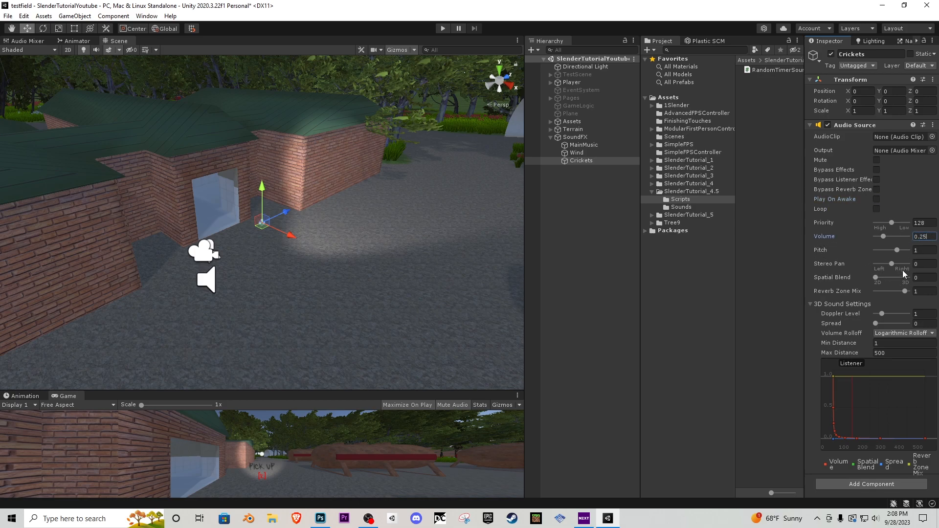
left_click(809, 125)
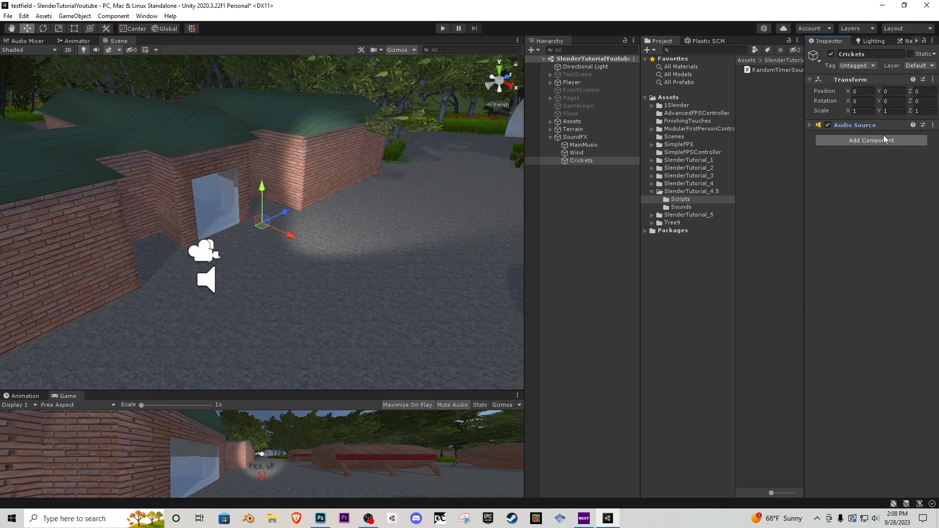
Step: Attach the RandomTimerSound script to Crickets and assign cricket1 as its sound effect
left_click_drag(760, 69, 840, 173)
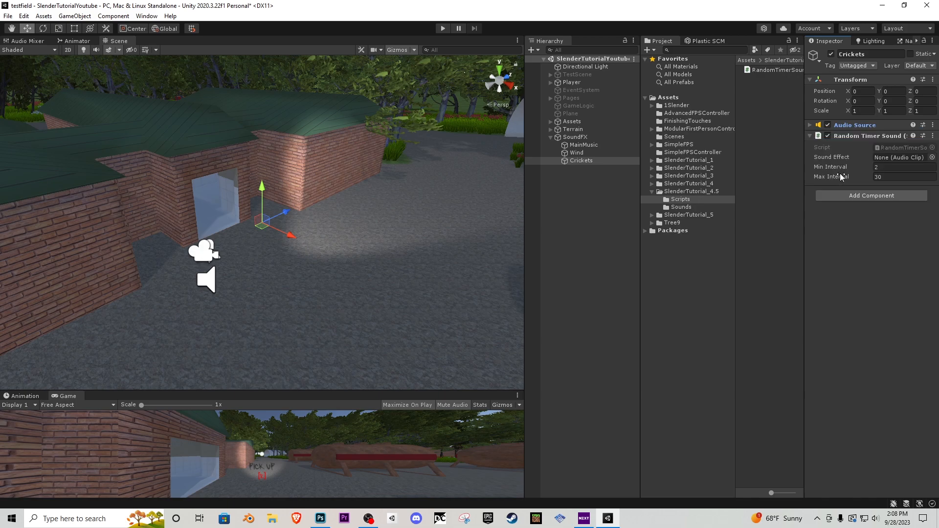
left_click(931, 157)
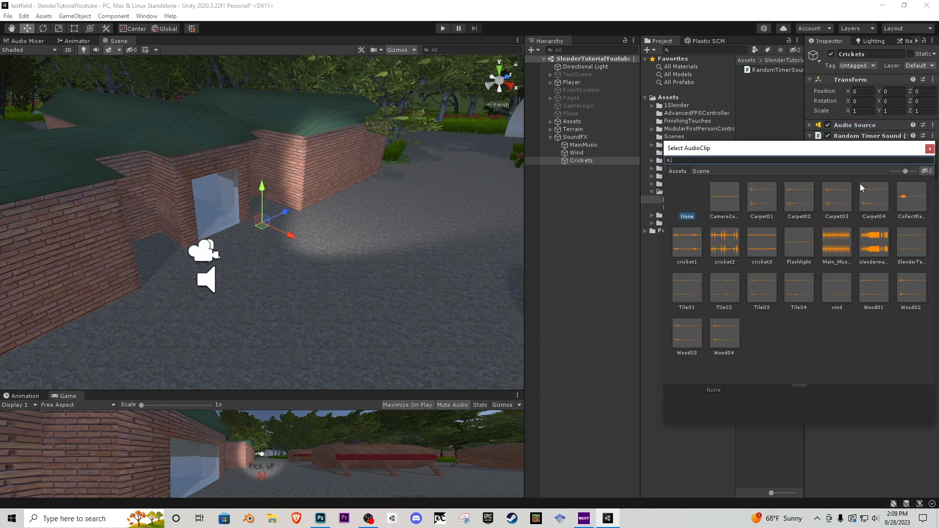
left_click(929, 148)
left_click(931, 157)
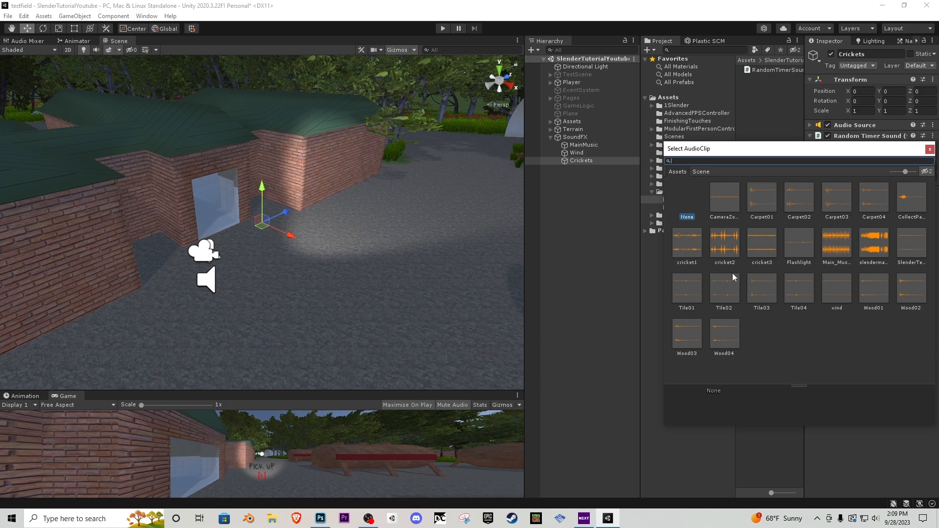
double_click(690, 243)
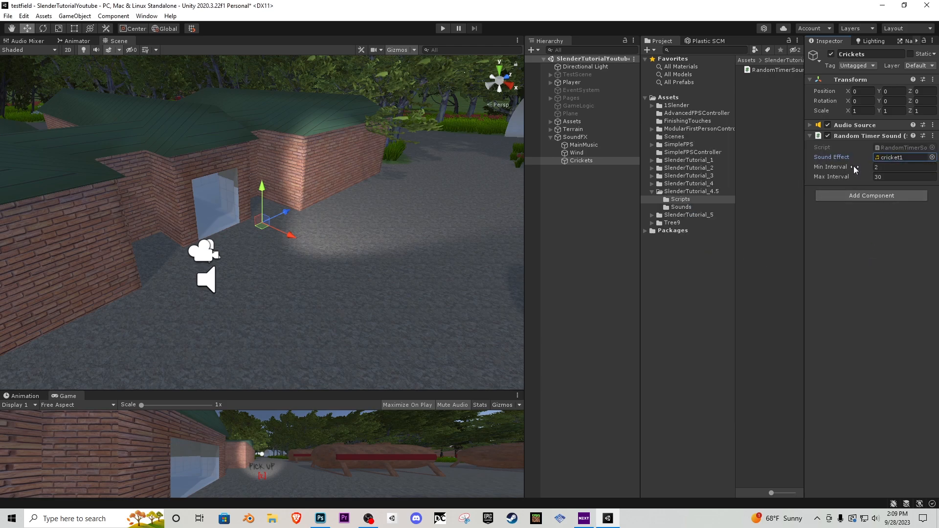
Step: Set the Crickets random timer's minimum interval to 5 and maximum interval to 45
left_click(895, 170)
type("5")
left_click(894, 176)
type("45")
left_click(887, 221)
Step: Duplicate the Crickets object twice and rename the copies Crickets2 and Crickets3
left_click(591, 160)
key("ctrl+d")
key("ctrl+d")
left_click(606, 169)
left_click(612, 170)
type("2")
left_click(606, 177)
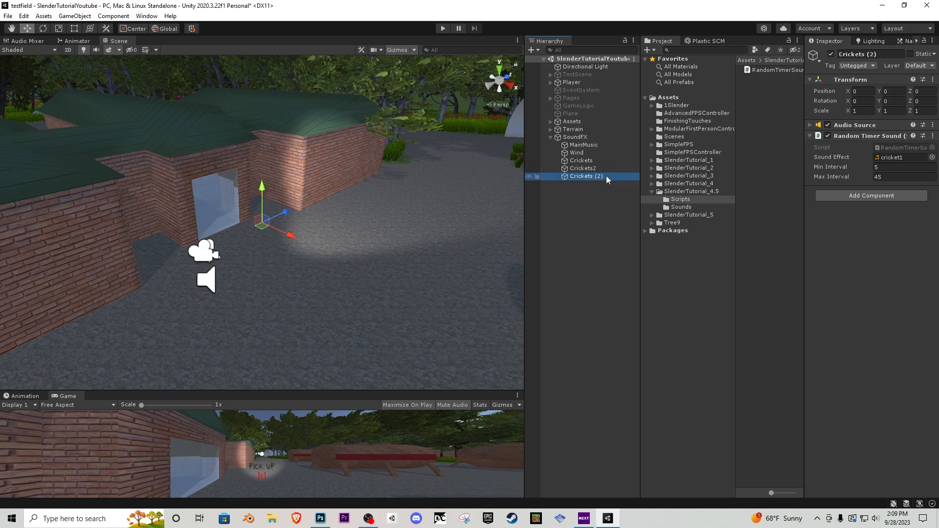
left_click(613, 177)
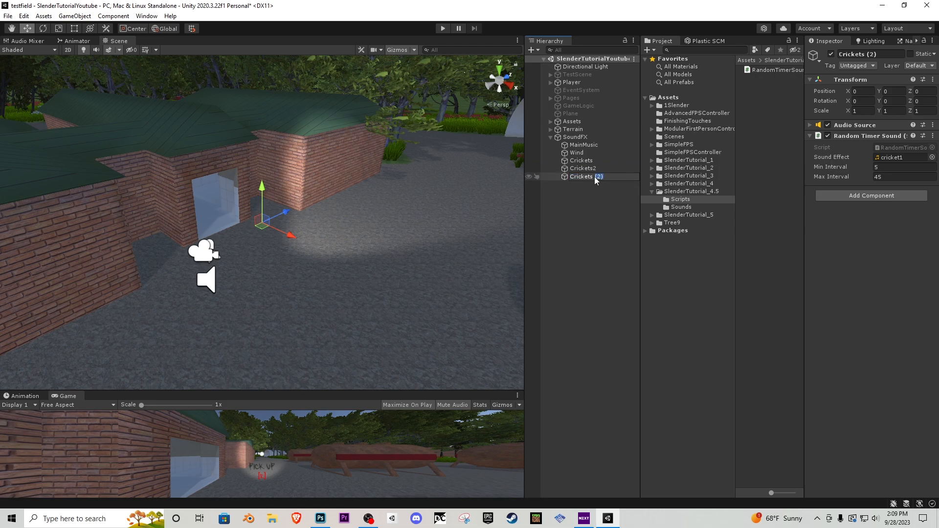
type("3")
Step: Assign cricket2 as the sound effect on Crickets2 and cricket3 as the sound effect on Crickets3
left_click(608, 169)
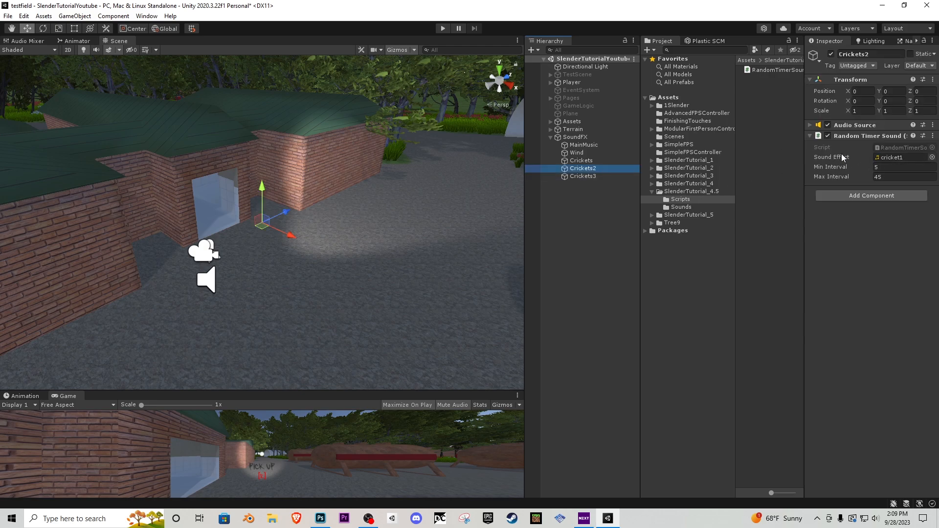
left_click(932, 157)
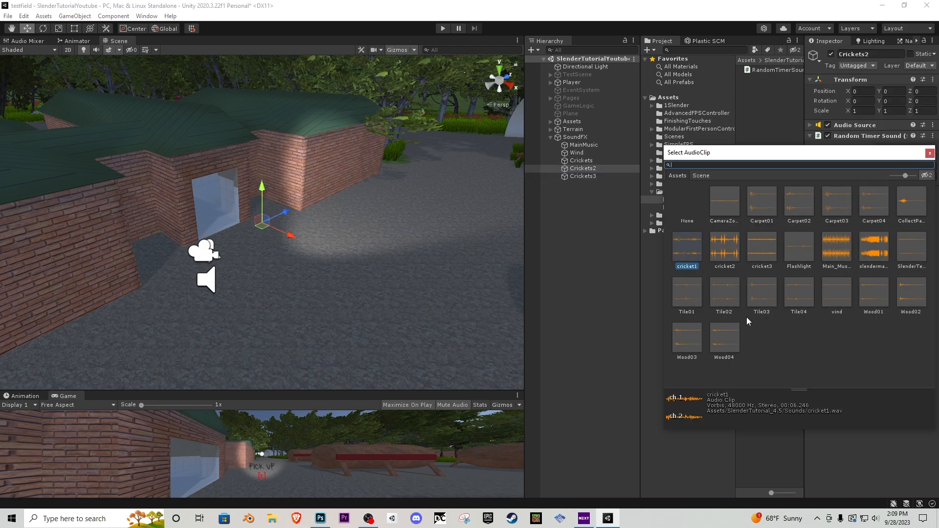
double_click(731, 258)
left_click(597, 177)
left_click(933, 158)
double_click(760, 257)
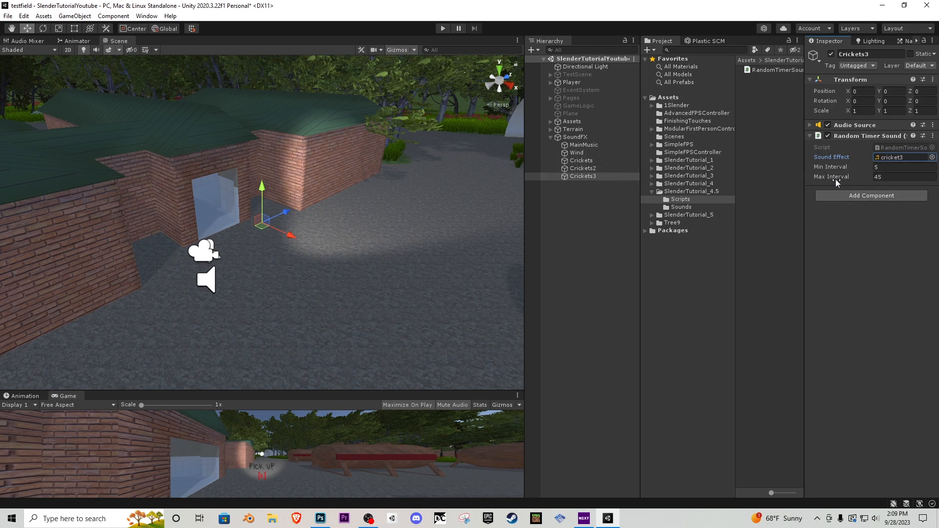
key("Return")
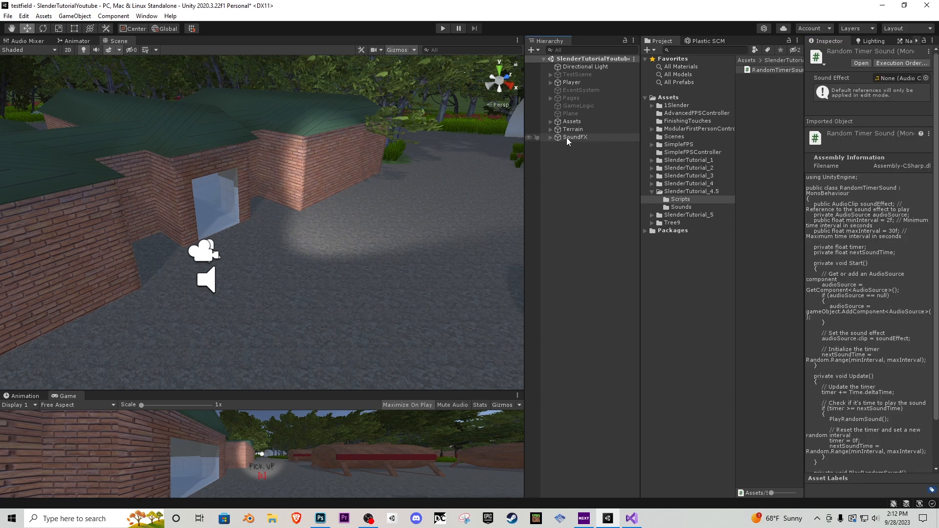
Step: Move the SoundFX object beside the brick building and up to ground level, at about X 77.7, Y 2.3, Z 50
double_click(566, 137)
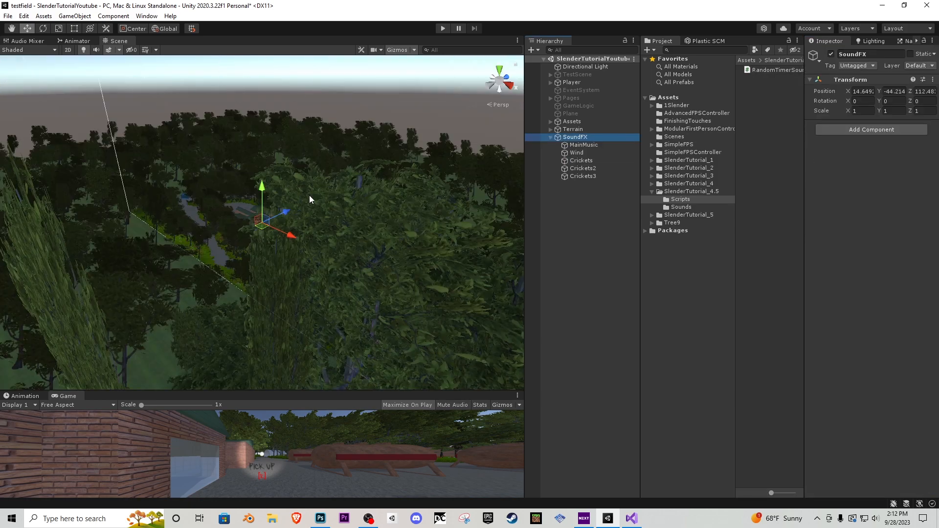
left_click(501, 70)
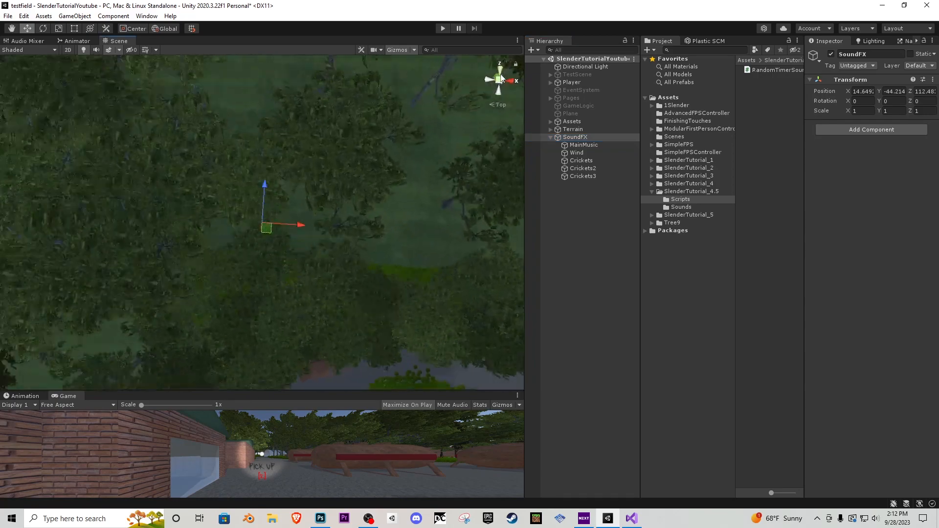
scroll(452, 118, "down", 5)
middle_click_drag(388, 254, 274, 240)
left_click_drag(127, 98, 318, 289)
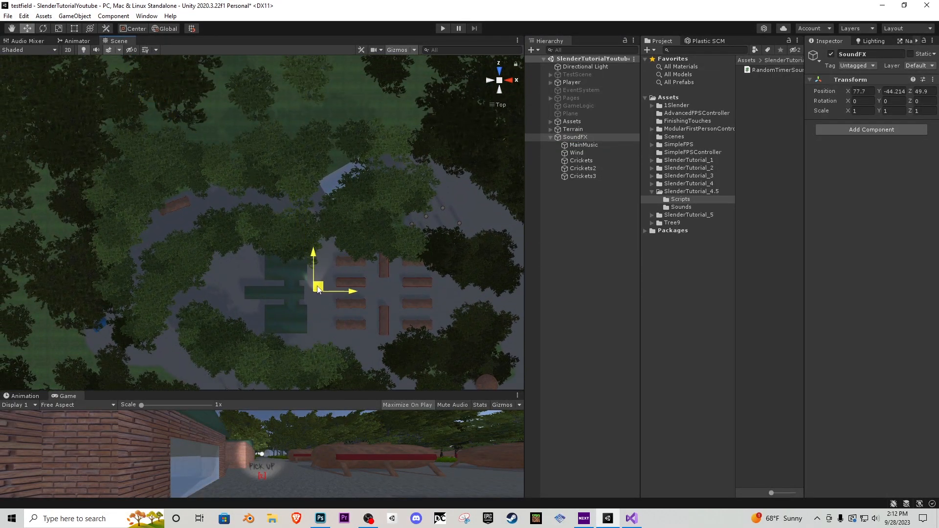
left_click(513, 81)
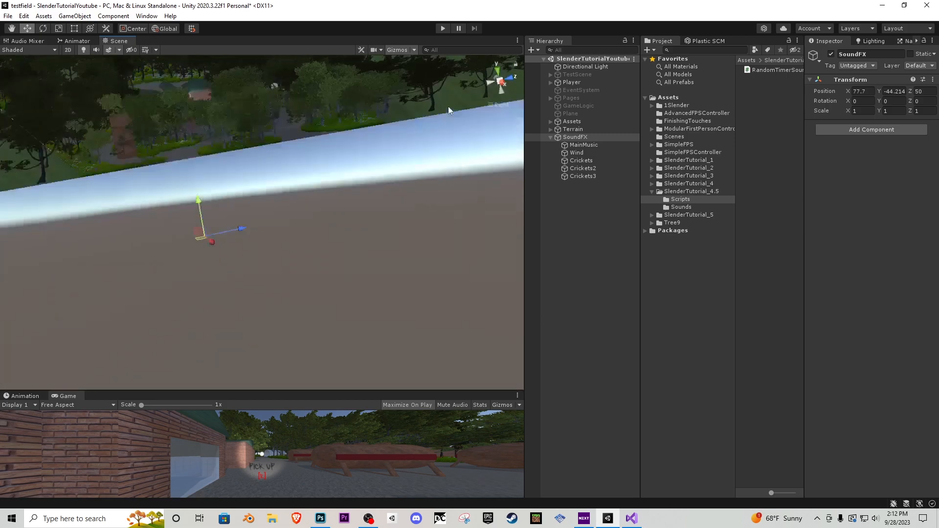
left_click_drag(280, 158, 283, 152)
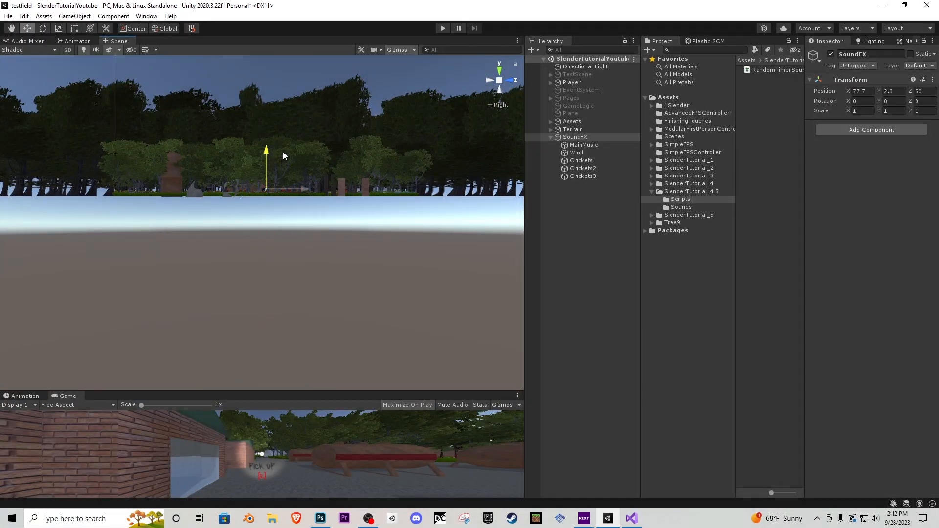
Step: Align SoundFX with the player's camera at about X 77.77, Y 2.06, Z 46.4 and make it a child of Player
left_click(498, 80)
right_click_drag(300, 168, 337, 225)
key("w")
left_click_drag(311, 198, 198, 206)
key("a")
right_click_drag(193, 185, 413, 189)
left_click_drag(342, 216, 354, 208)
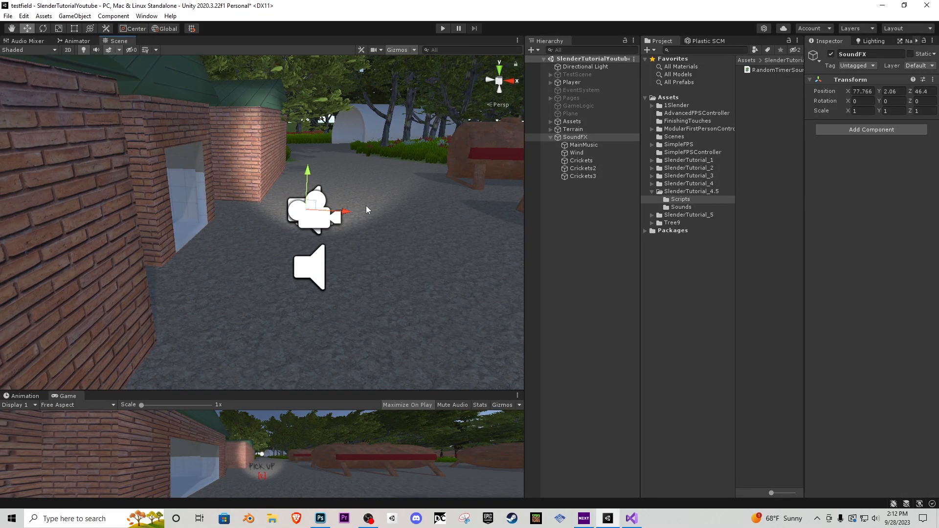
left_click_drag(576, 141, 571, 83)
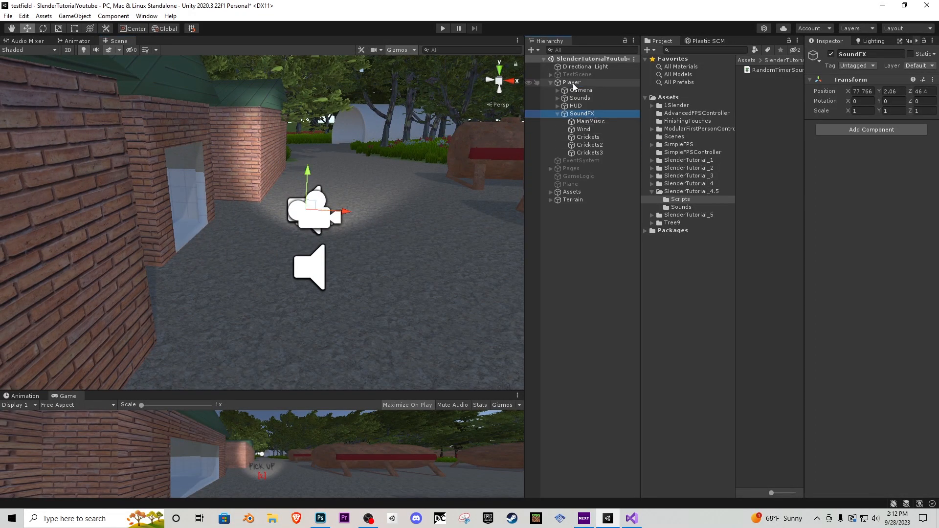
left_click(558, 113)
Step: Play-test the game, walking past the tanks and along the forest path to check the ambient sounds, and stop it
left_click(443, 28)
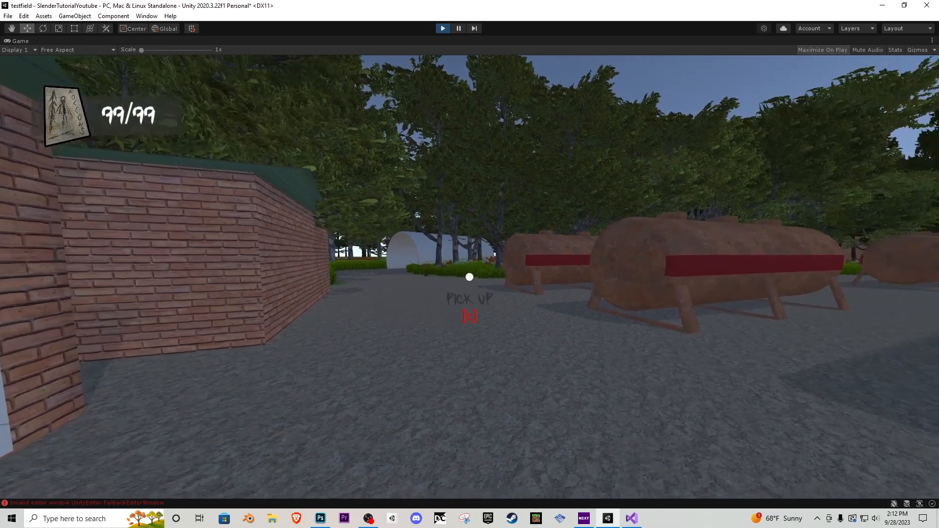
key("w")
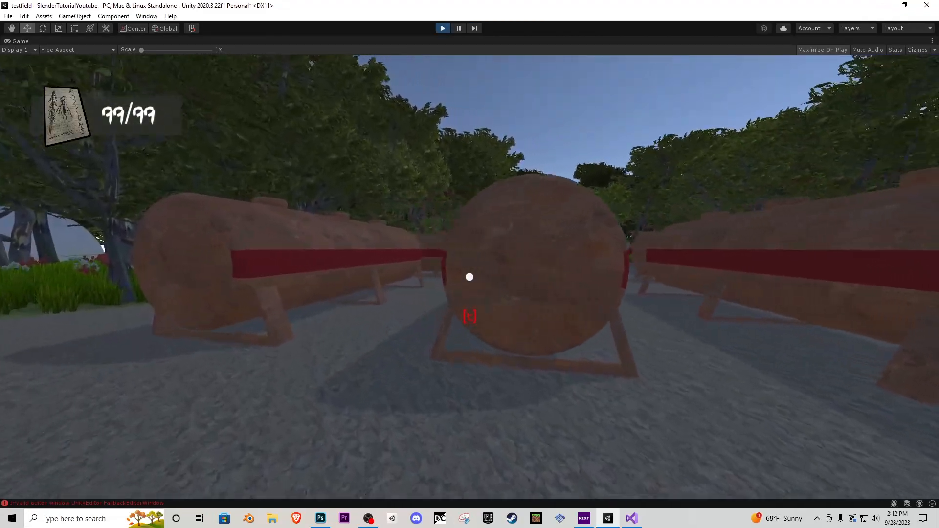
key("a")
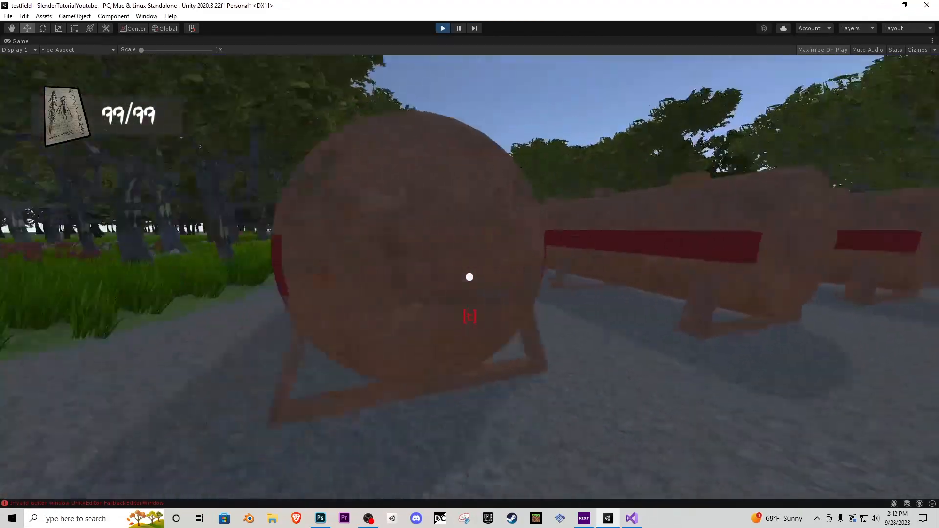
key("w")
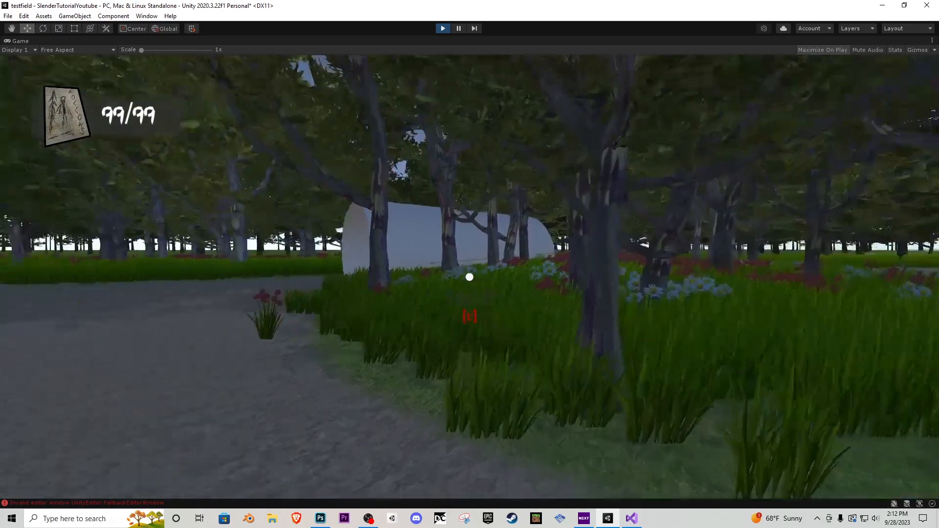
key("w")
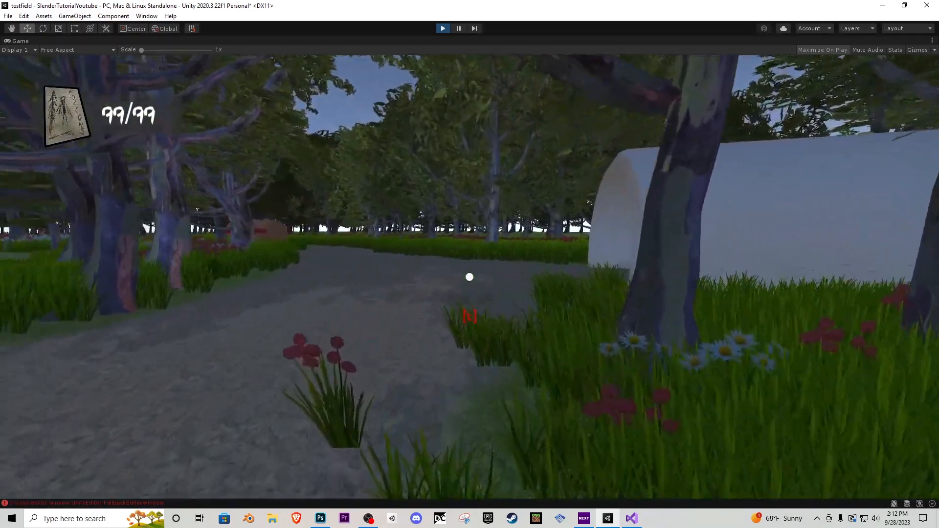
key("w")
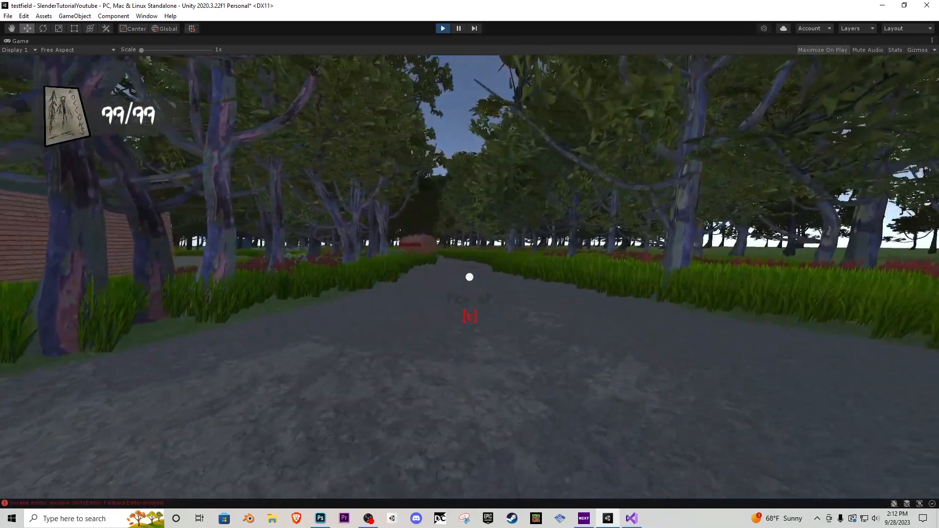
key("w")
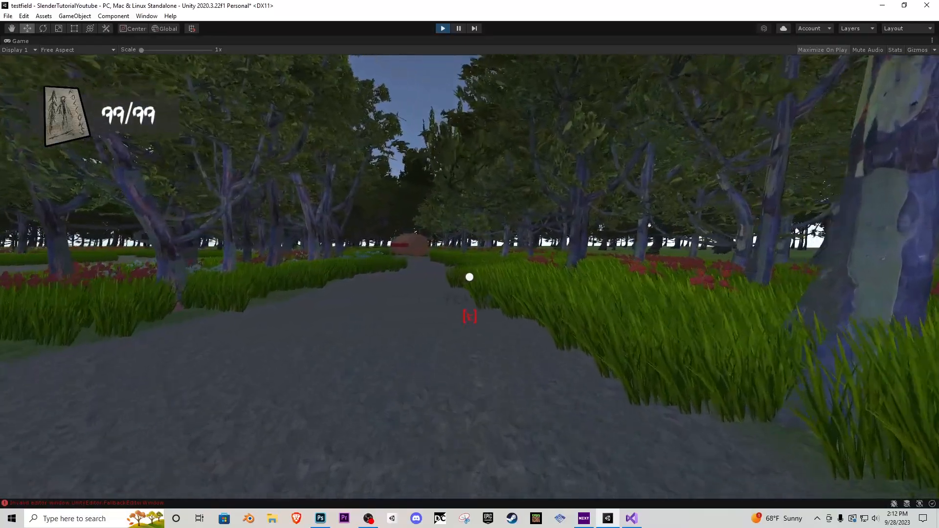
key("w")
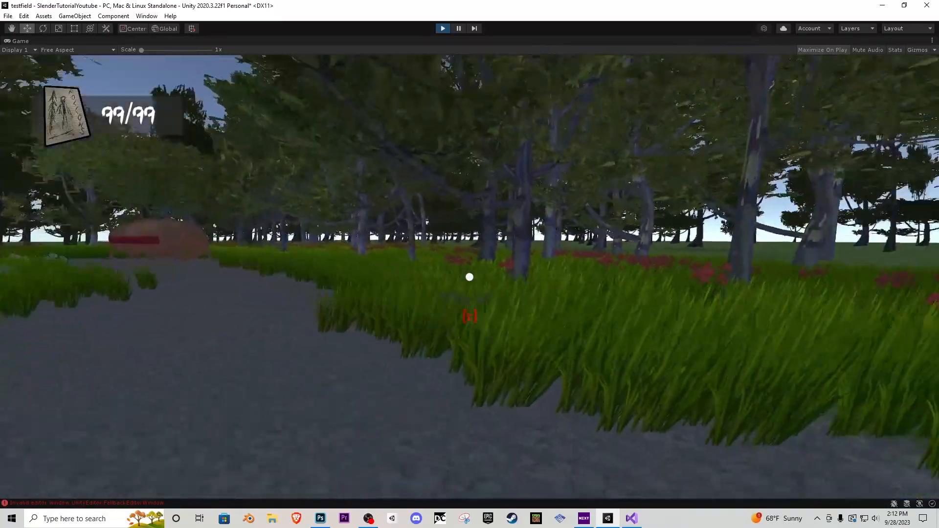
key("ctrl+p")
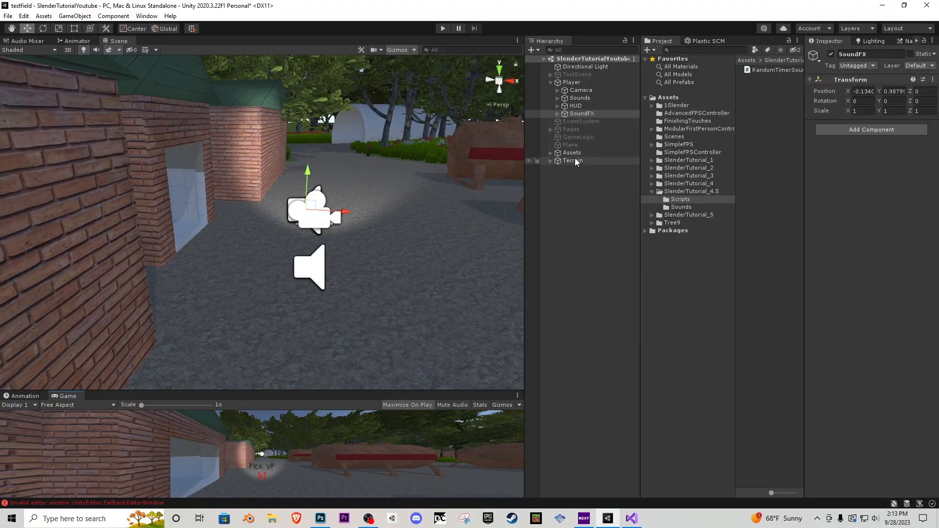
Step: Set the Crickets random timer's minimum interval to 1 and maximum interval to 8
left_click(557, 113)
left_click(589, 137)
left_click(889, 168)
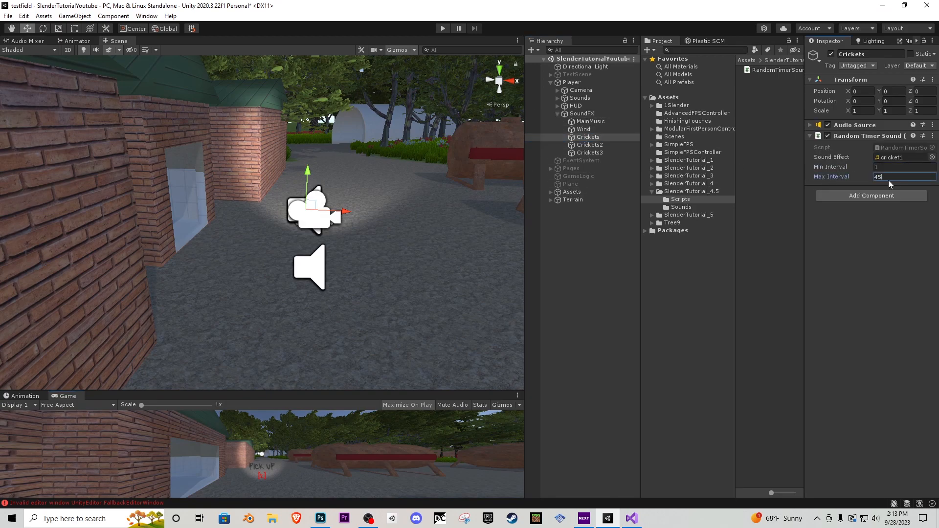
Step: Play-test the cricket sound with the system volume raised, stop the game and open the Crickets maximum interval for editing
left_click(442, 28)
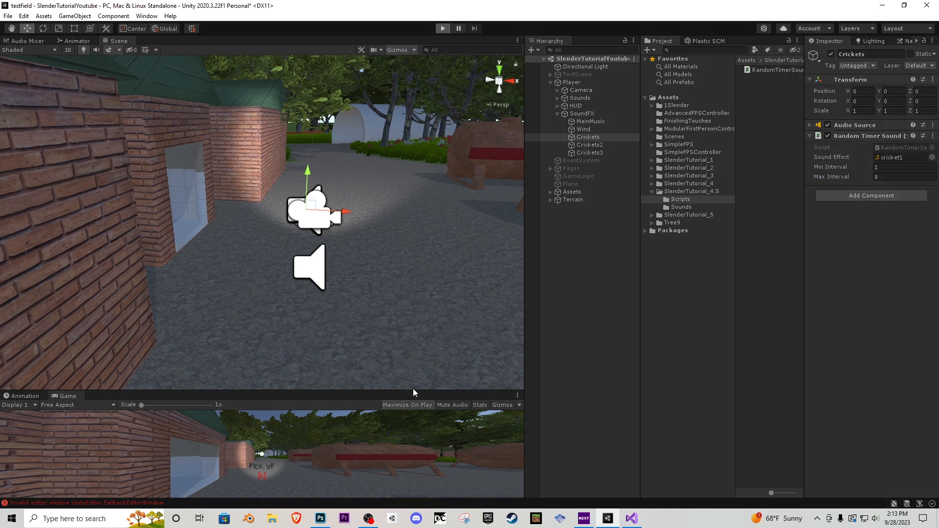
key("XF86AudioRaiseVolume")
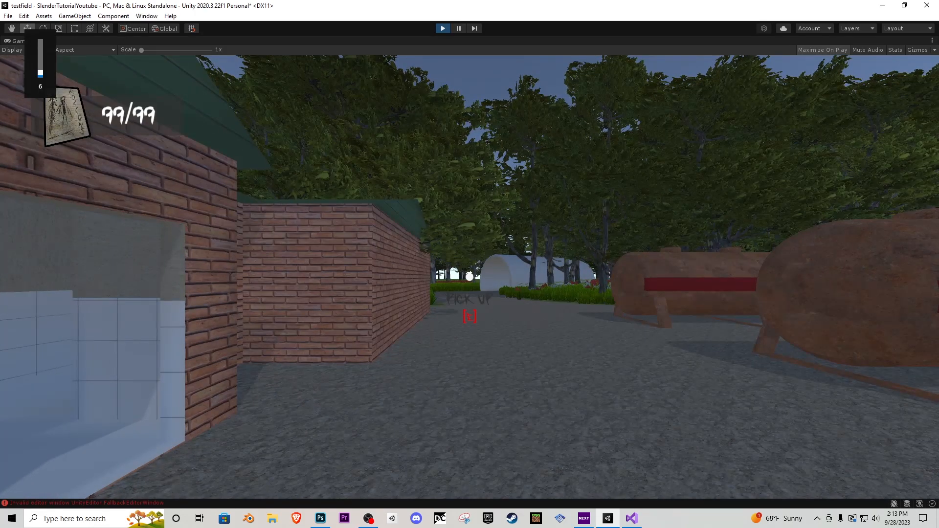
key("w")
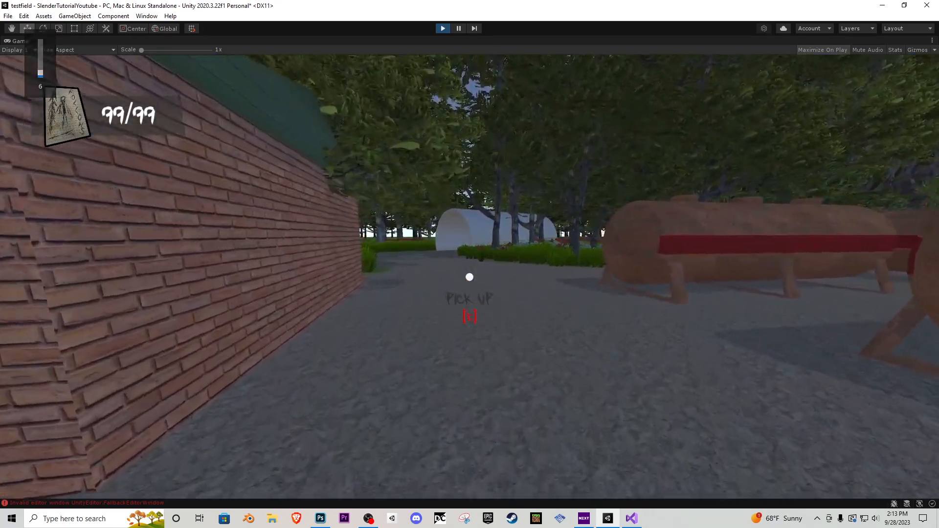
key("Escape")
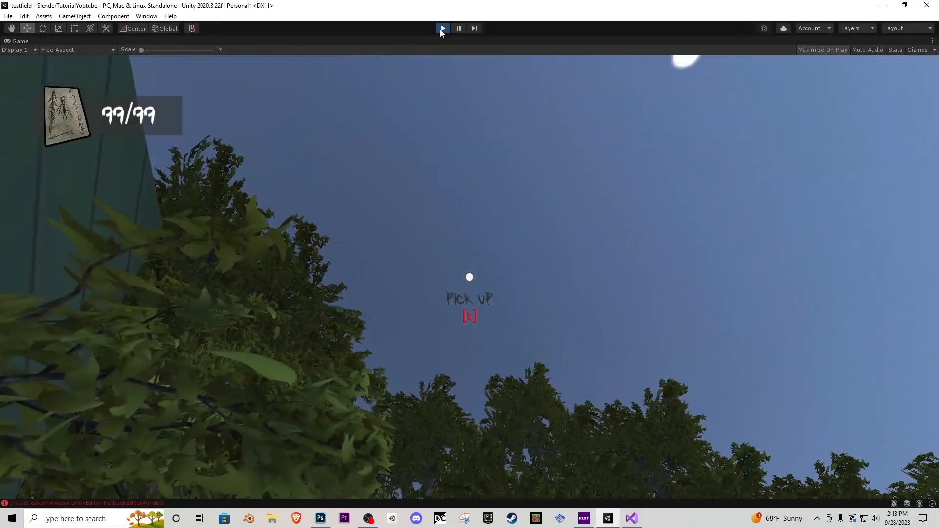
left_click(442, 29)
left_click(883, 176)
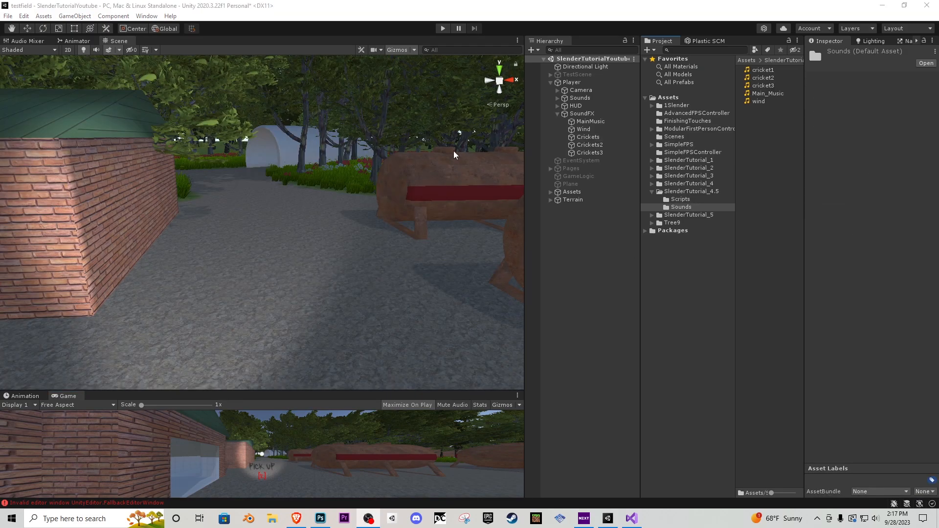
Step: Start the game again, toggle the Game view's audio muting and return control to the player
left_click(442, 29)
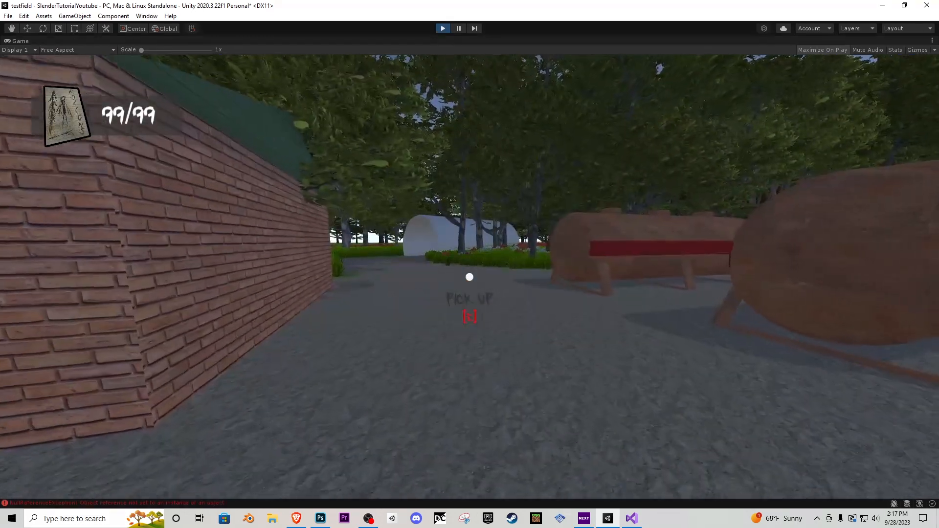
key("Escape")
left_click(864, 50)
left_click(841, 69)
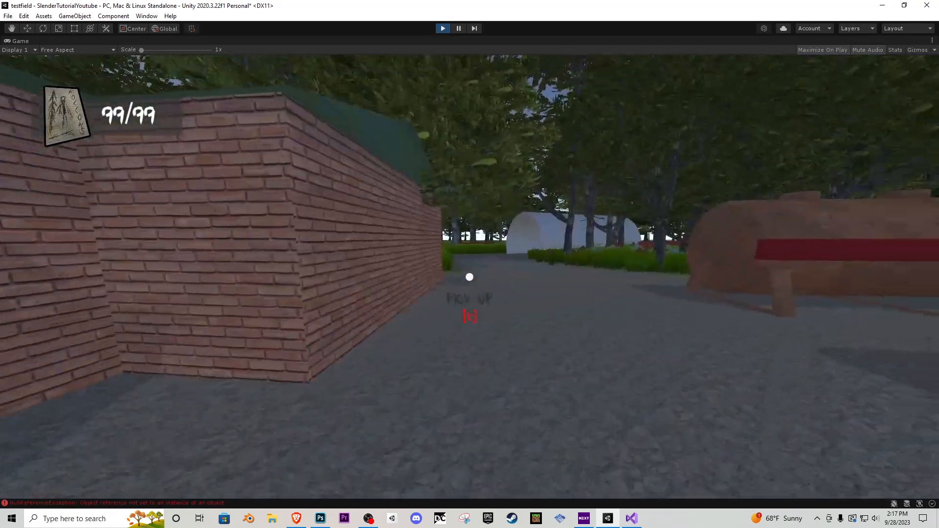
Step: Walk the player past the tanks and through the flowers and trees to listen to the ambient sounds
key("w")
key("w")
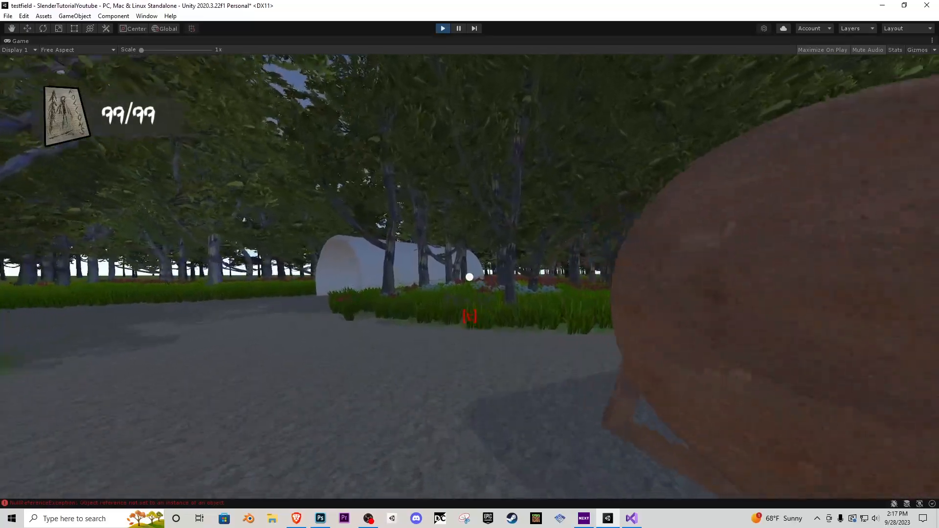
key("w")
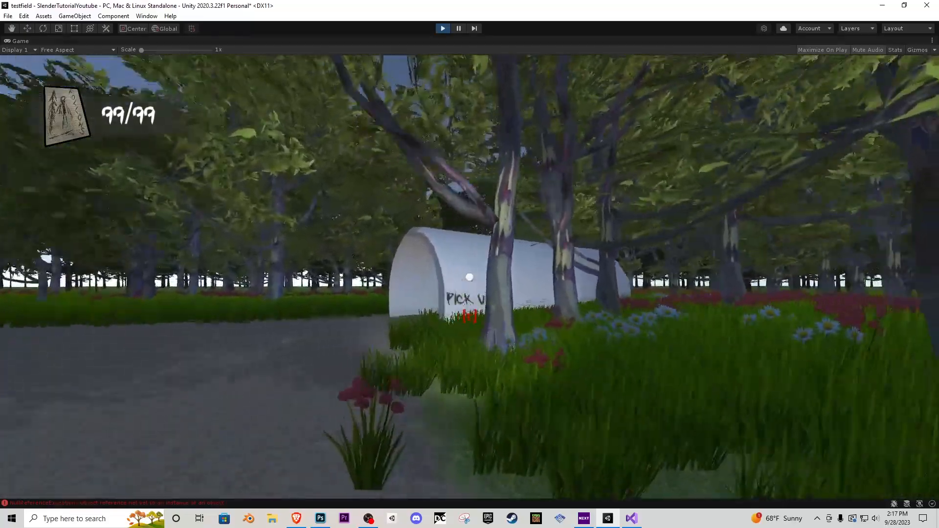
key("w")
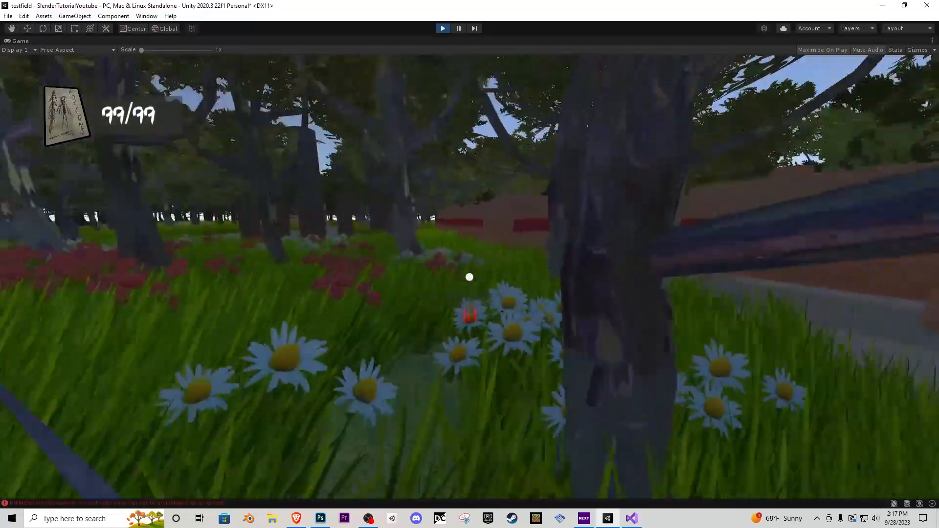
key("w")
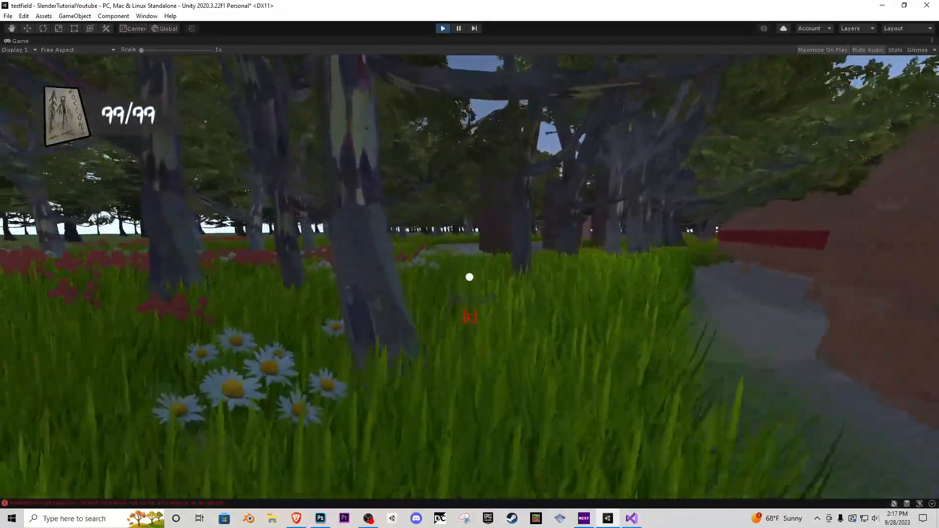
key("w")
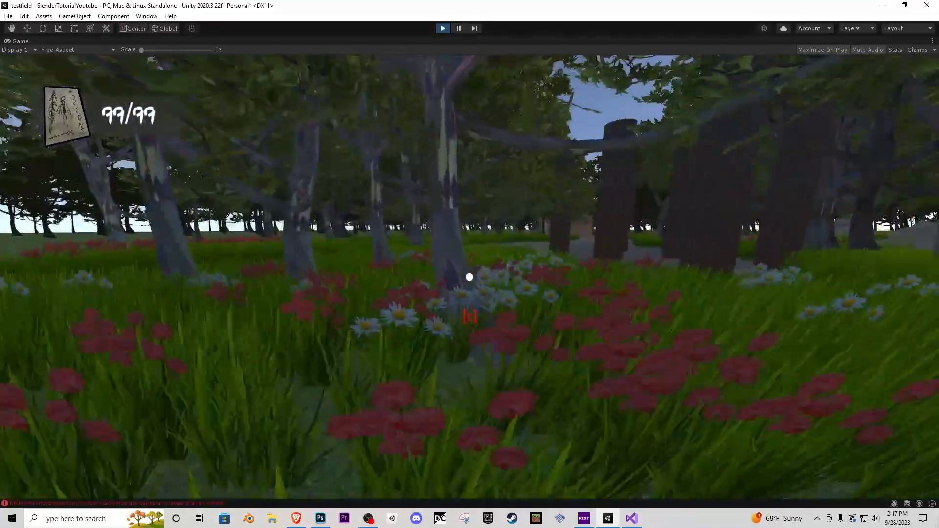
key("w")
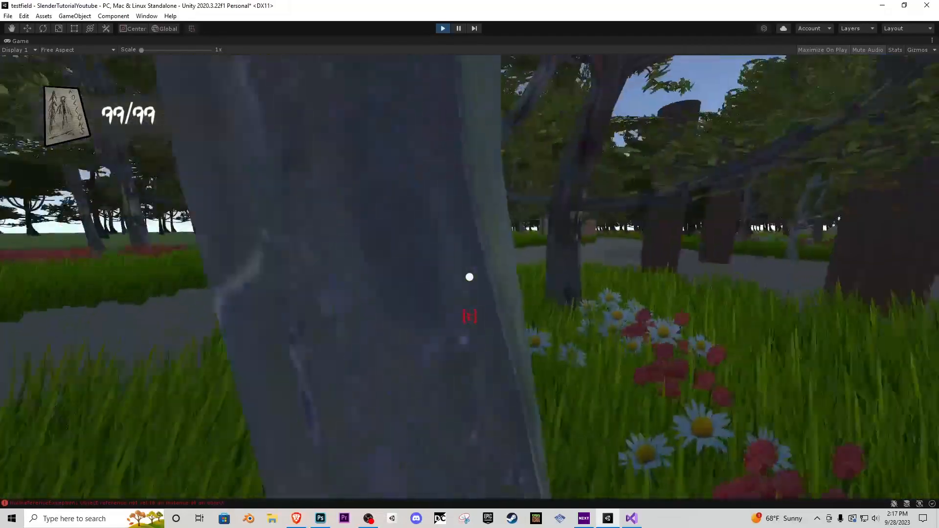
key("w")
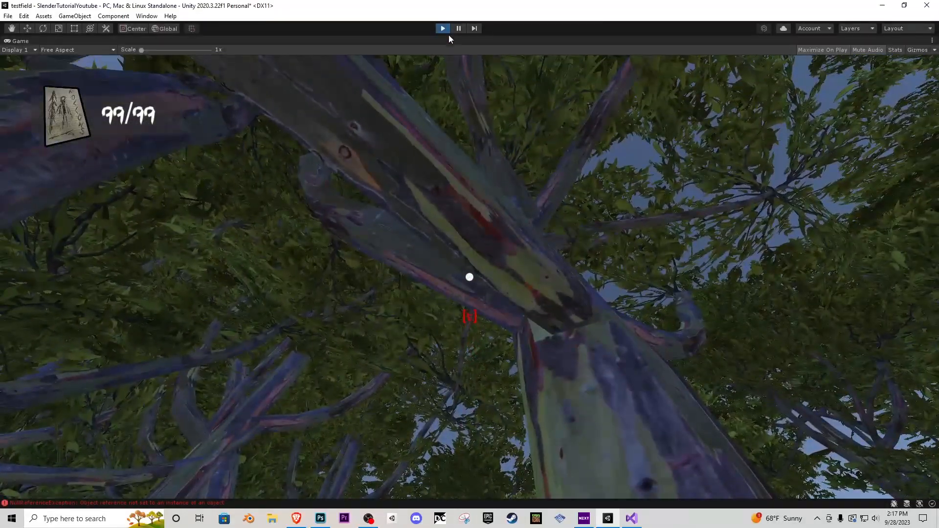
Step: Stop the game and locate the prefab behind the terrain's painted Tree9_4 tree in the project assets
left_click(442, 28)
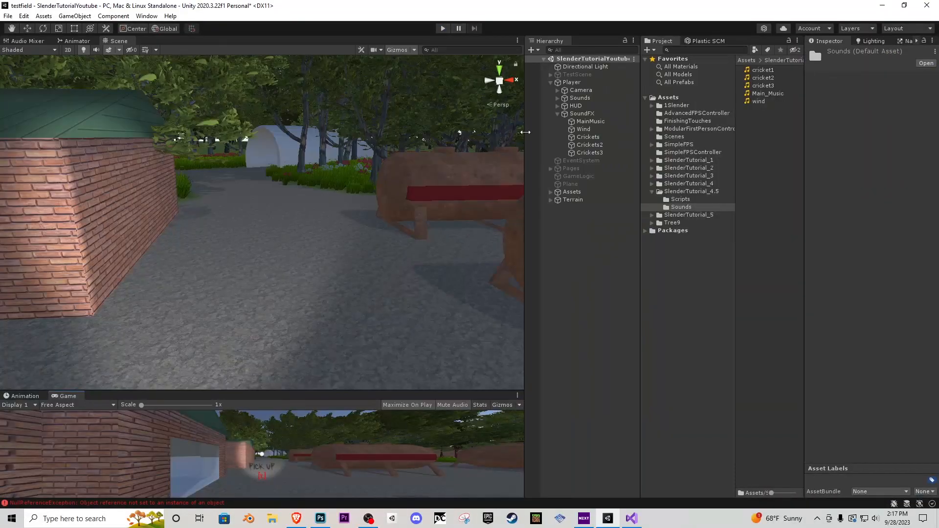
left_click(550, 200)
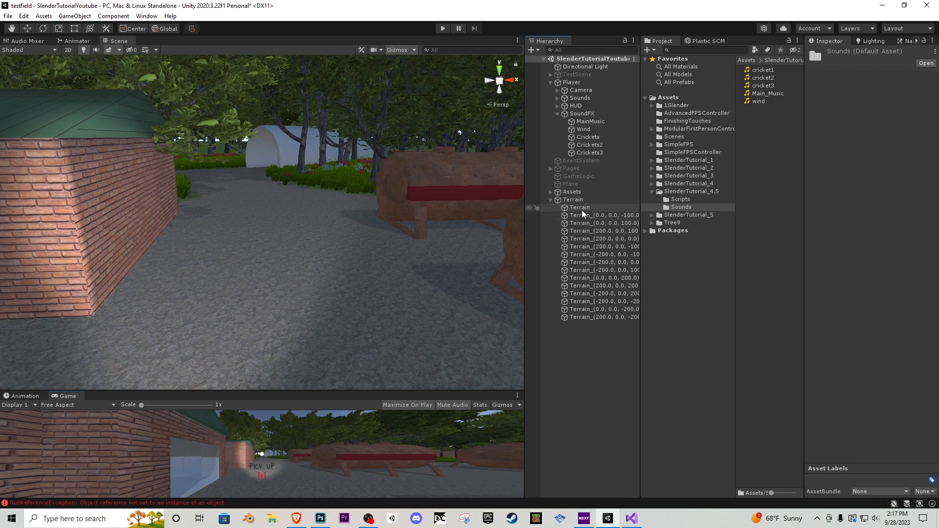
left_click(578, 207)
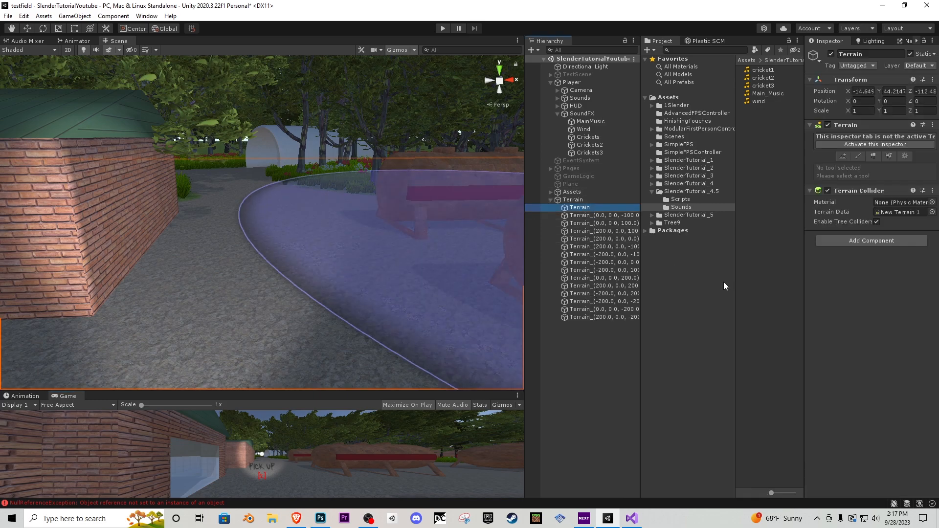
left_click(872, 144)
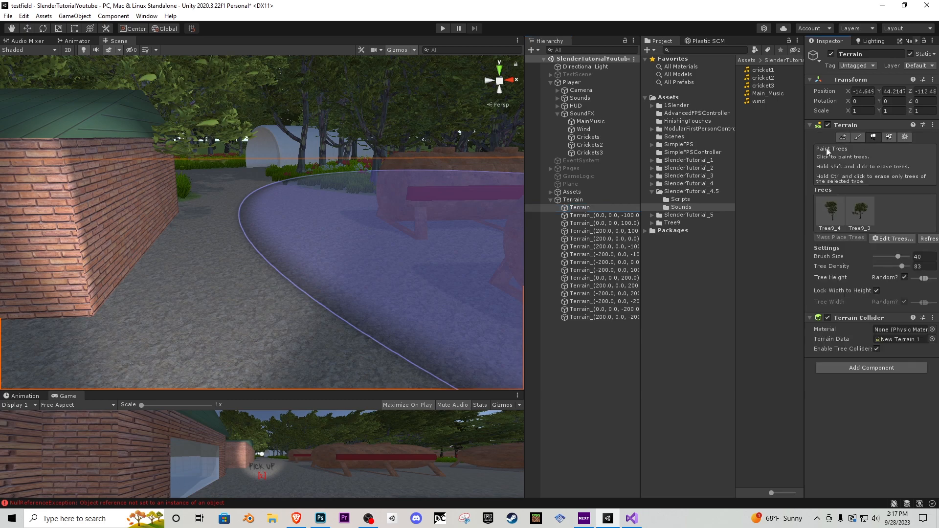
double_click(829, 208)
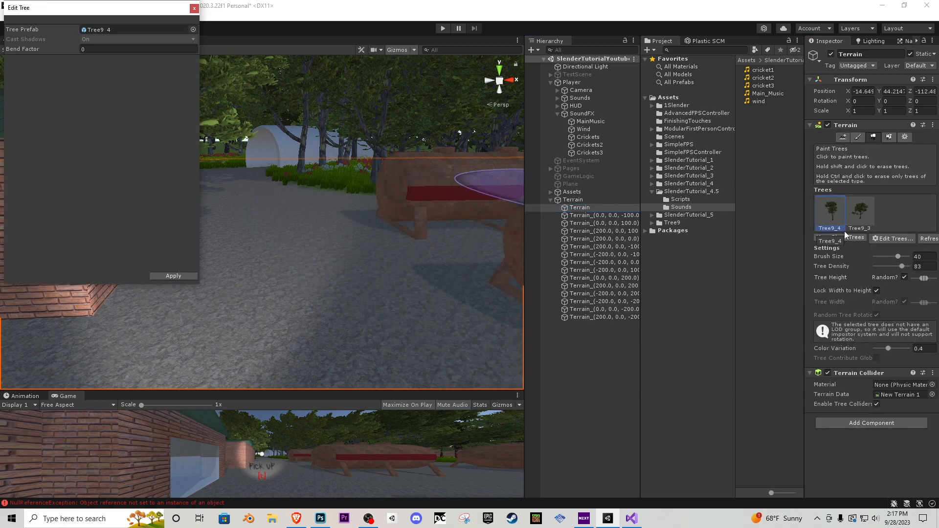
left_click(103, 29)
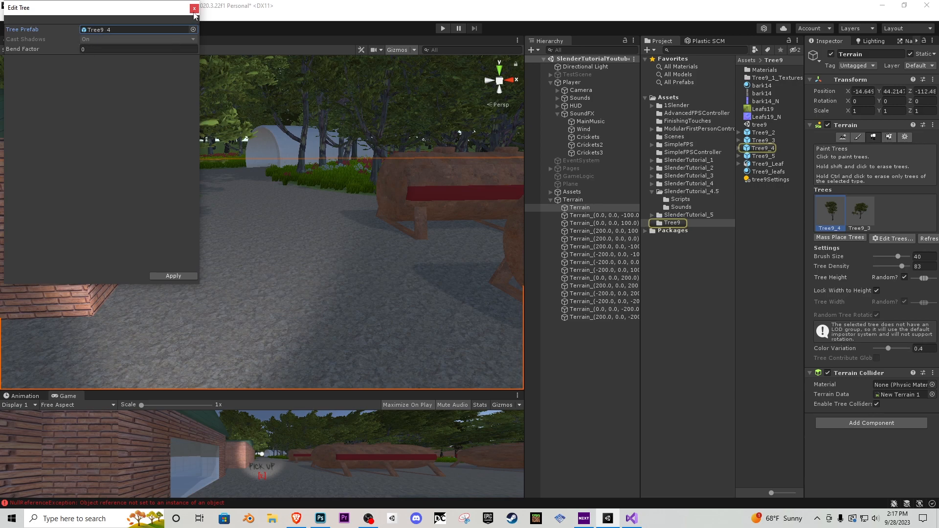
left_click(194, 8)
Step: Open the Tree9_4 prefab and replace its Mesh Collider with a Capsule Collider
left_click(774, 148)
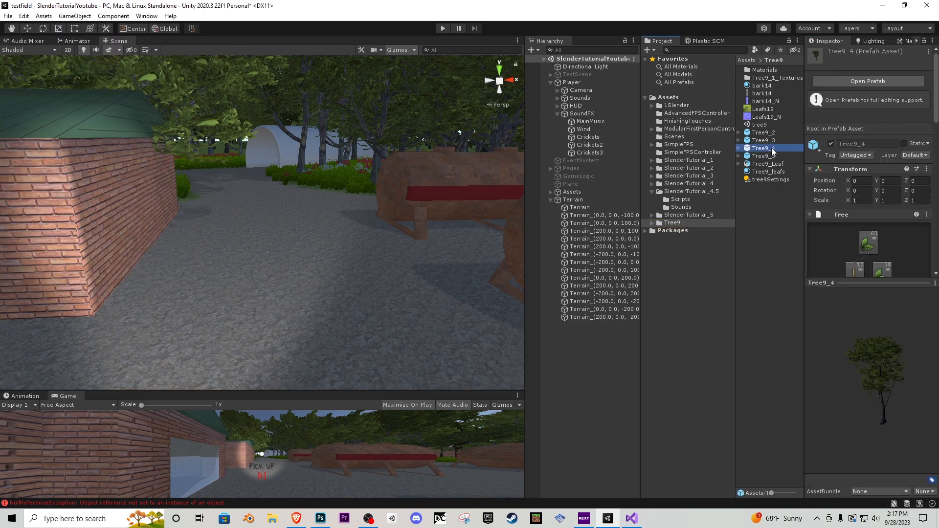
double_click(771, 148)
scroll(837, 345, "down", 5)
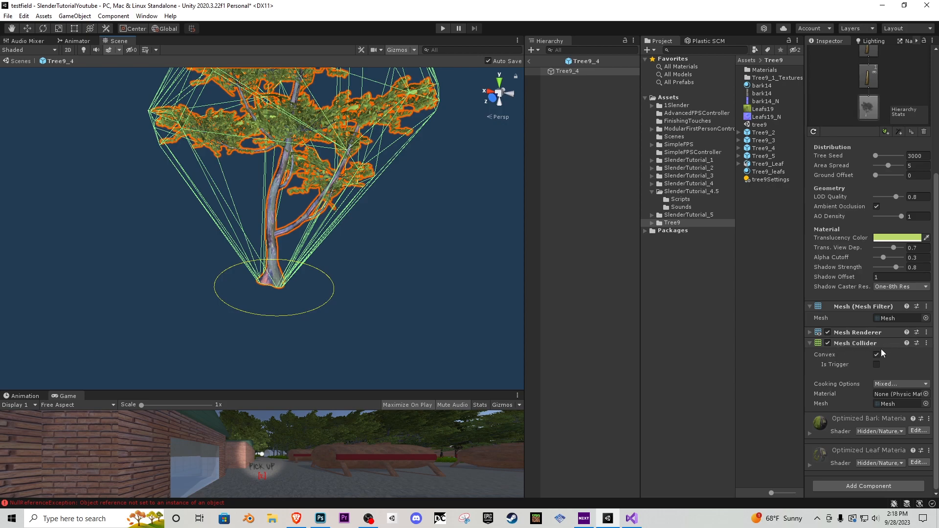
left_click(926, 344)
left_click(853, 367)
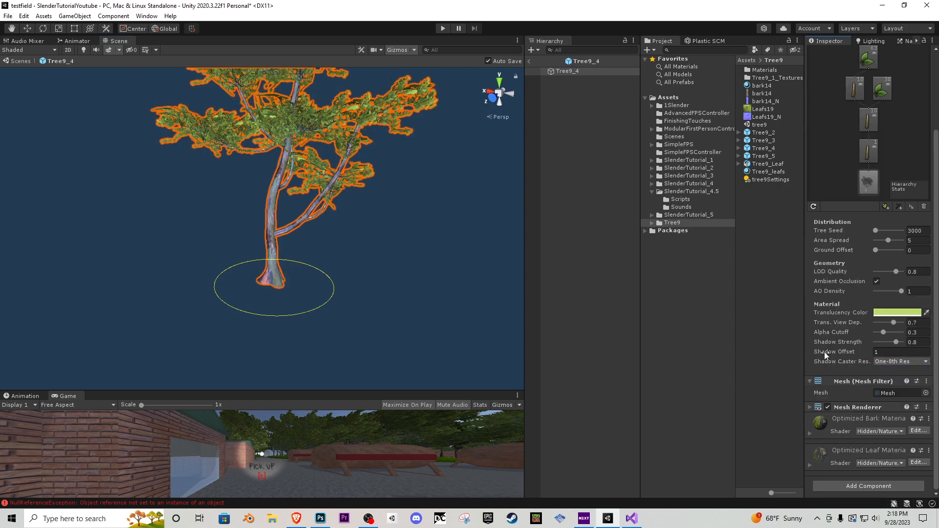
left_click(868, 485)
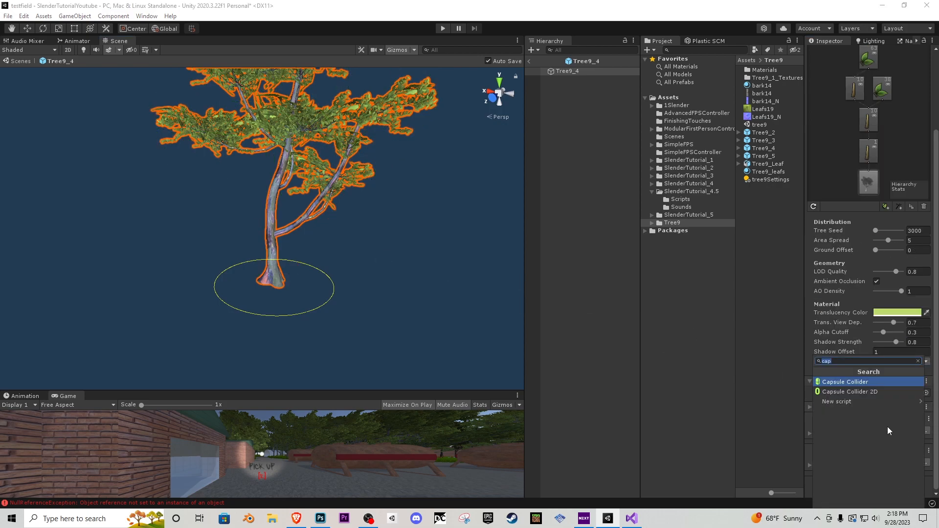
left_click(863, 383)
Step: Reduce the Tree9_4 capsule collider's radius to 0.93 to match the trunk's thickness
mouse_move(365, 254)
right_mouse_down()
mouse_move(358, 264)
mouse_move(373, 229)
mouse_move(365, 256)
mouse_move(372, 261)
right_mouse_up()
key("w")
key("s")
scroll(811, 430, "down", 3)
key("s")
key("w")
right_click_drag(257, 148, 188, 184)
key("d")
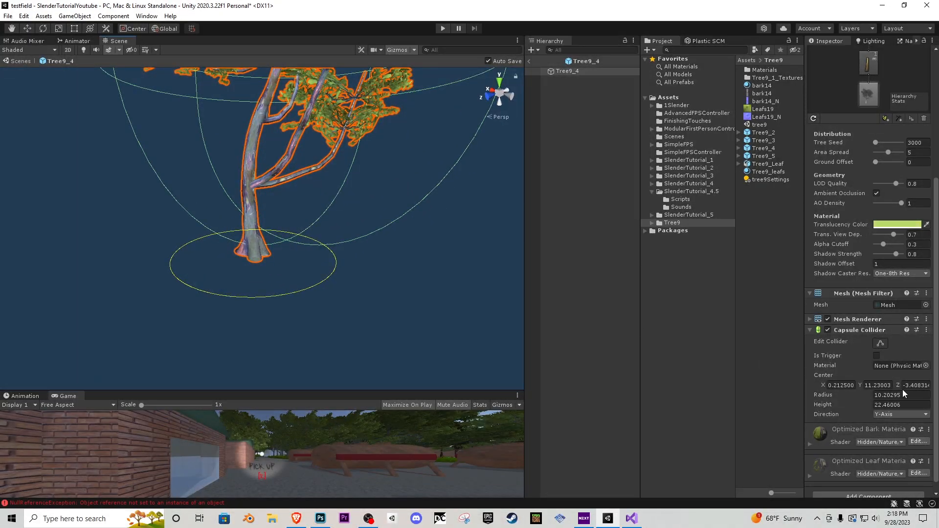
left_click_drag(869, 399, 711, 369)
Step: Align the Tree9_4 capsule collider with the trunk by setting its center to X 0.14 and Z -0.05
left_click(495, 100)
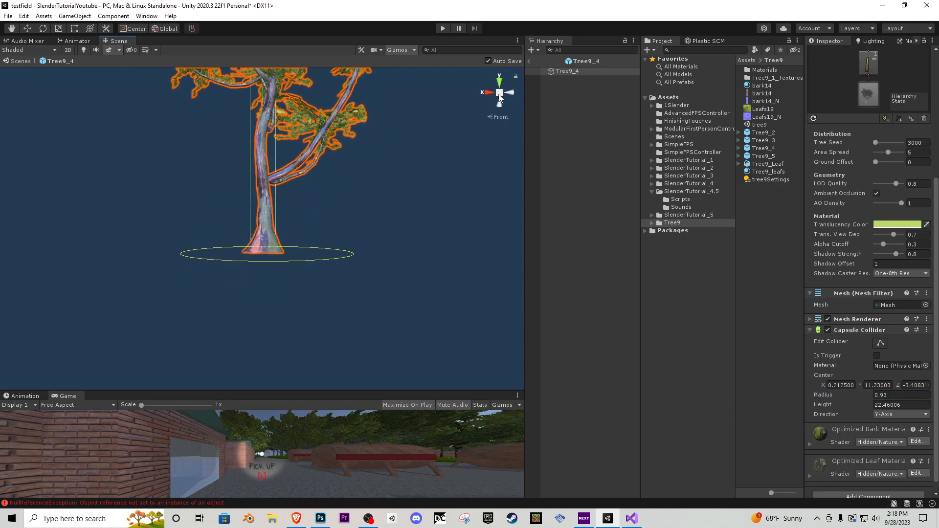
left_click(508, 94)
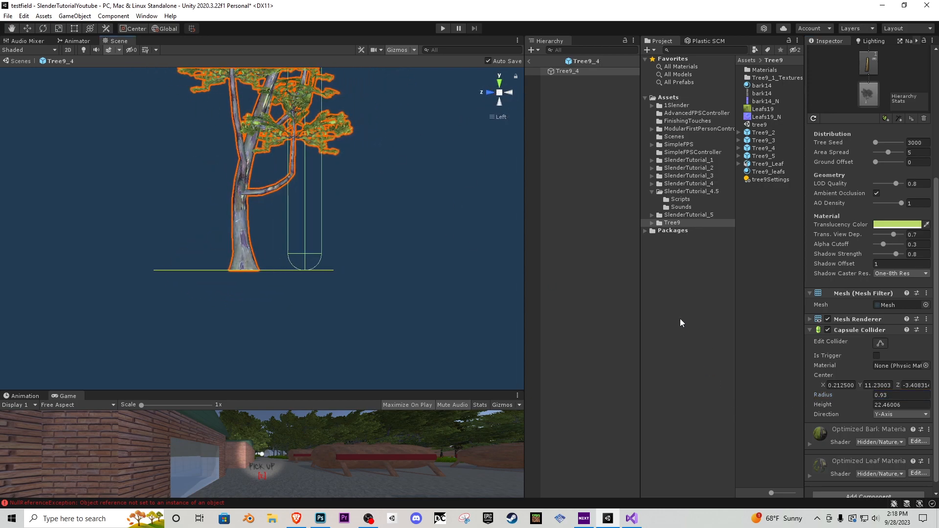
left_click_drag(819, 386, 813, 386)
key("ctrl+z")
left_click(897, 385)
left_click_drag(896, 386, 17, 371)
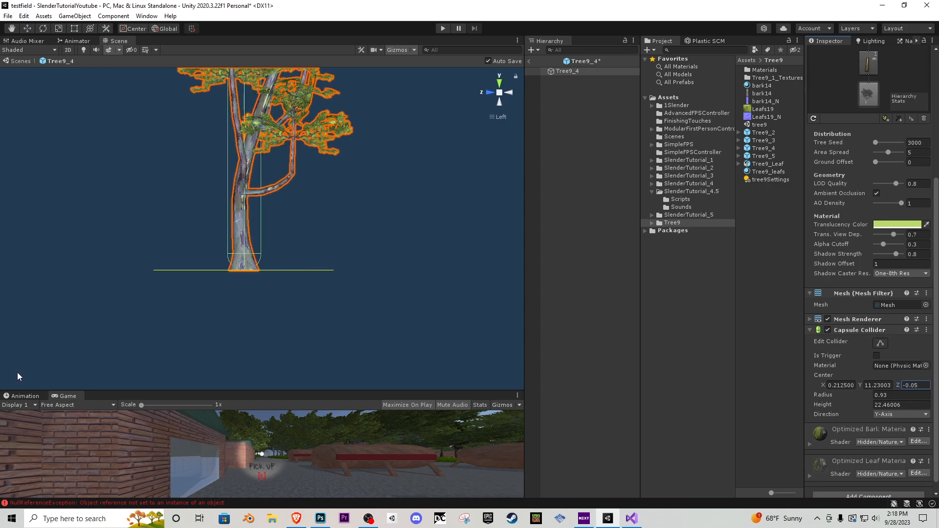
left_click(488, 93)
left_click_drag(823, 385, 825, 383)
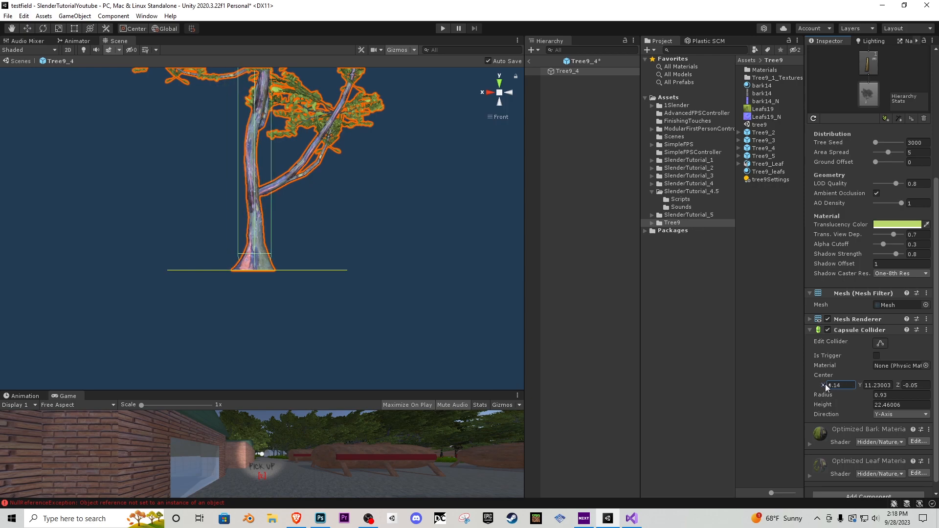
right_click_drag(301, 162, 170, 198)
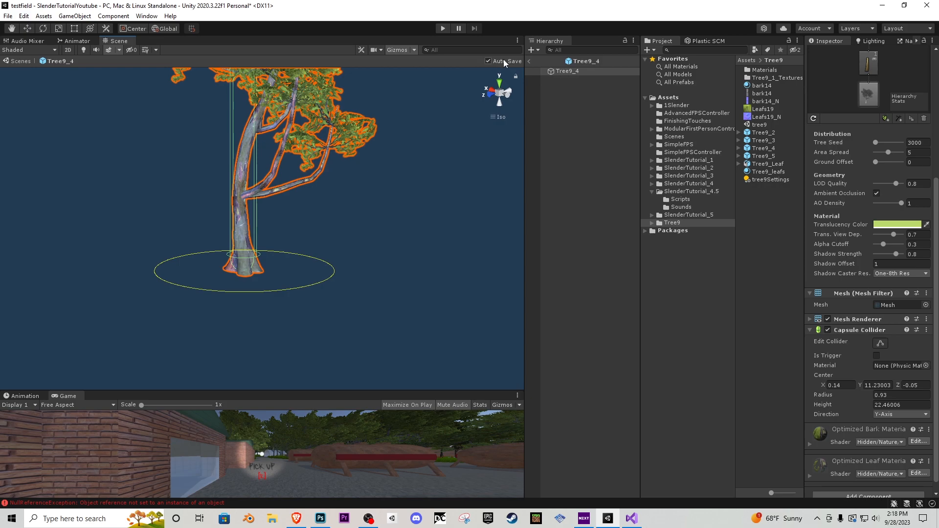
Step: Return to the scene and locate the prefab behind the terrain's painted Tree9_3 tree
left_click(529, 62)
left_click(581, 208)
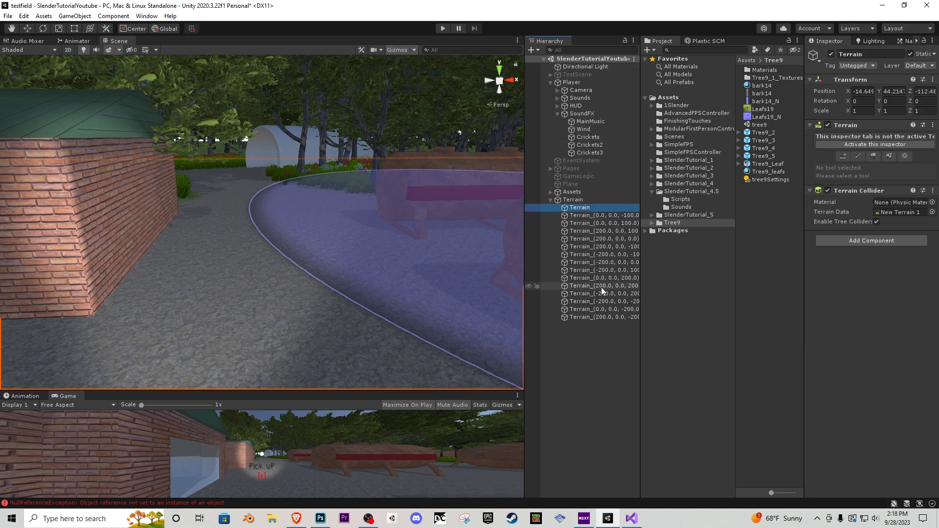
left_click(896, 146)
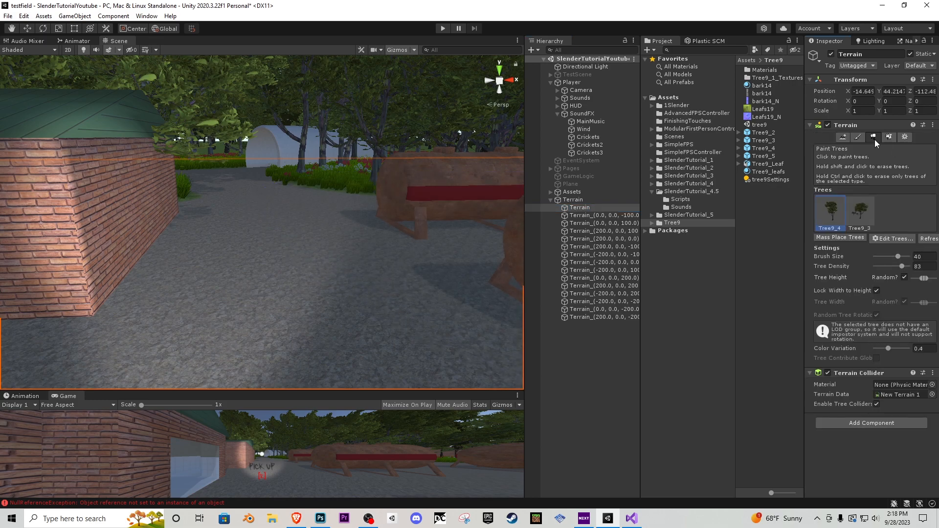
left_click(861, 211)
double_click(860, 213)
left_click(112, 30)
left_click(194, 8)
Step: Open the Tree9_3 prefab for editing and add a Capsule Collider to it
double_click(765, 141)
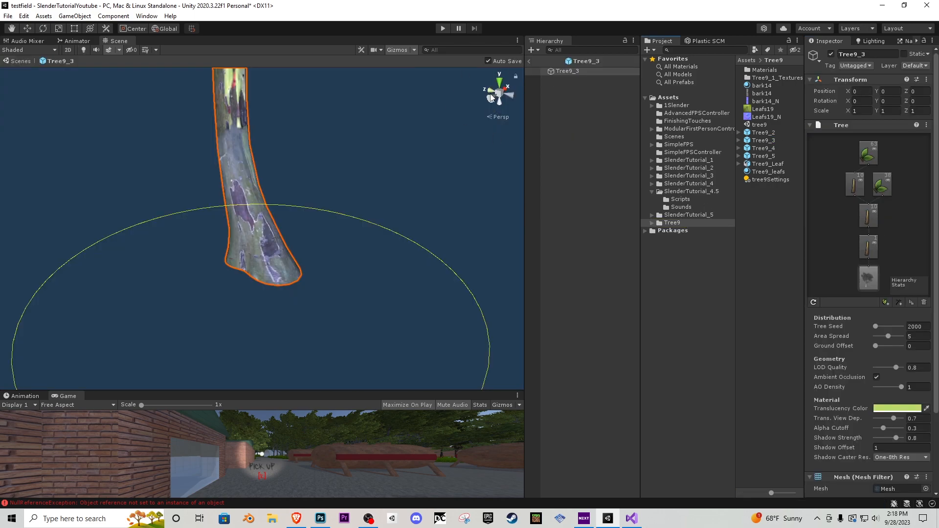
left_click(491, 97)
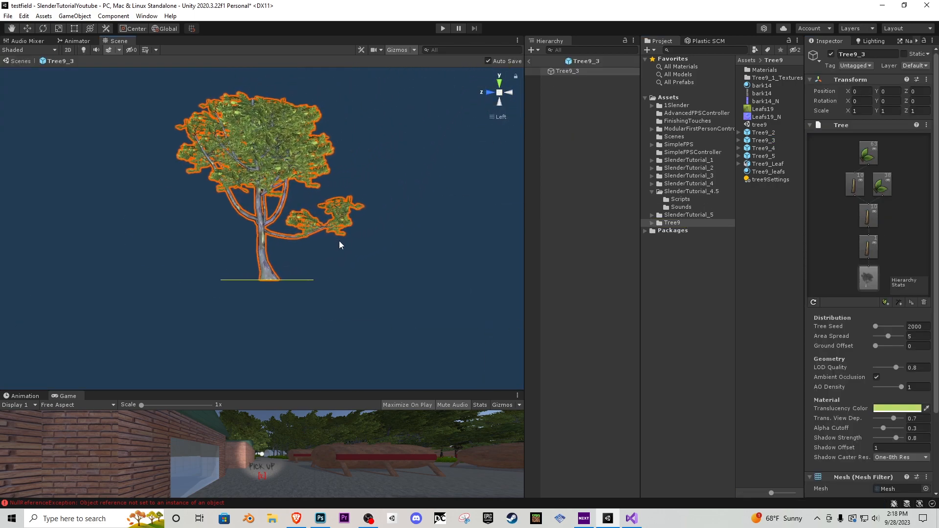
scroll(338, 246, "up", 2)
scroll(880, 432, "down", 5)
left_click(865, 484)
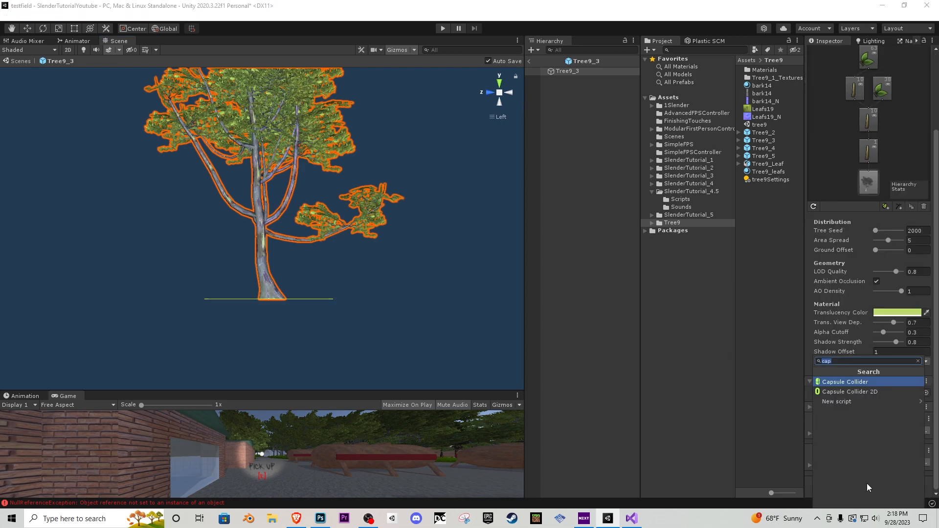
left_click(854, 382)
Step: Fit the Tree9_3 capsule collider to the trunk with radius 1.1 and center Z 0.19, and return to the scene
scroll(850, 428, "down", 4)
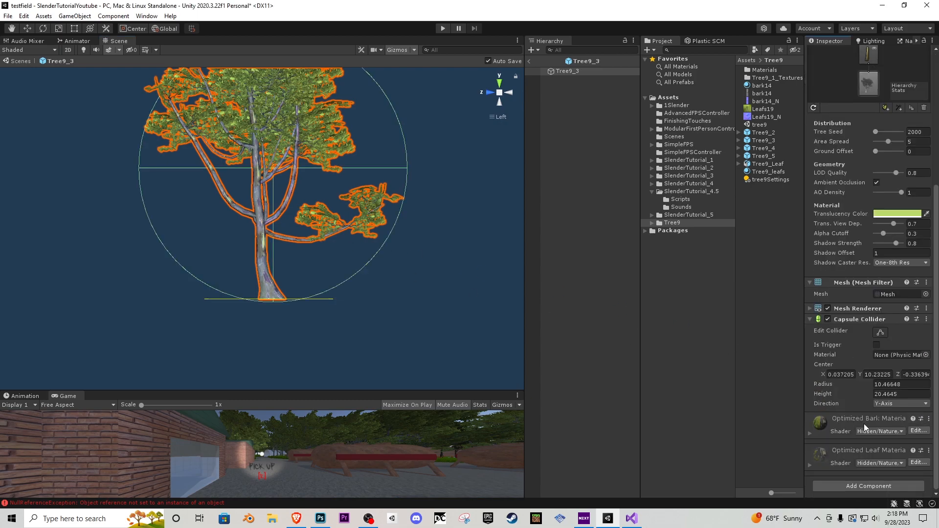
left_click_drag(870, 383, 712, 379)
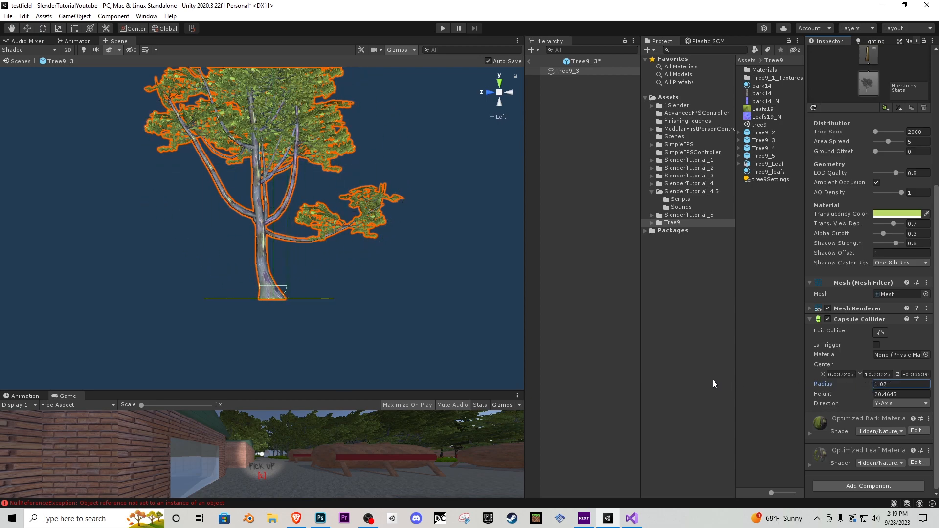
left_click(509, 92)
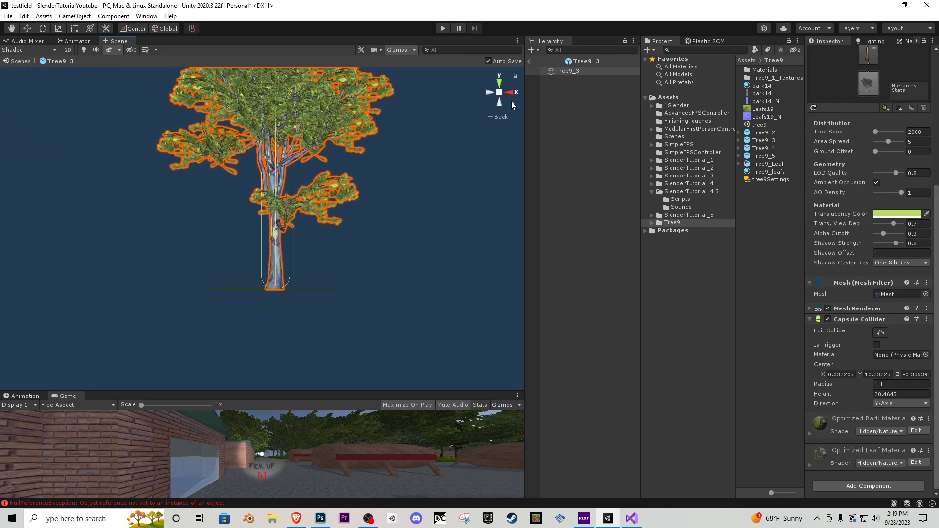
left_click(508, 93)
left_click_drag(857, 375, 861, 374)
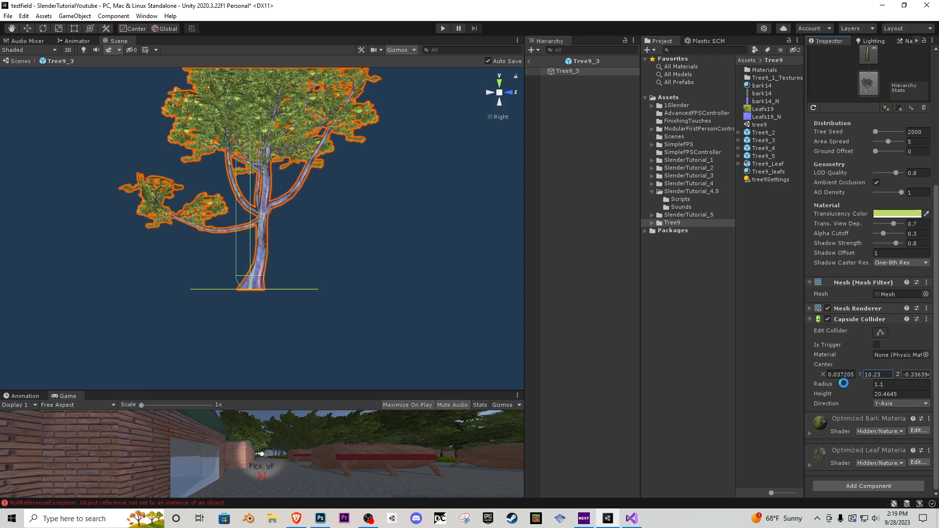
left_click_drag(898, 374, 907, 374)
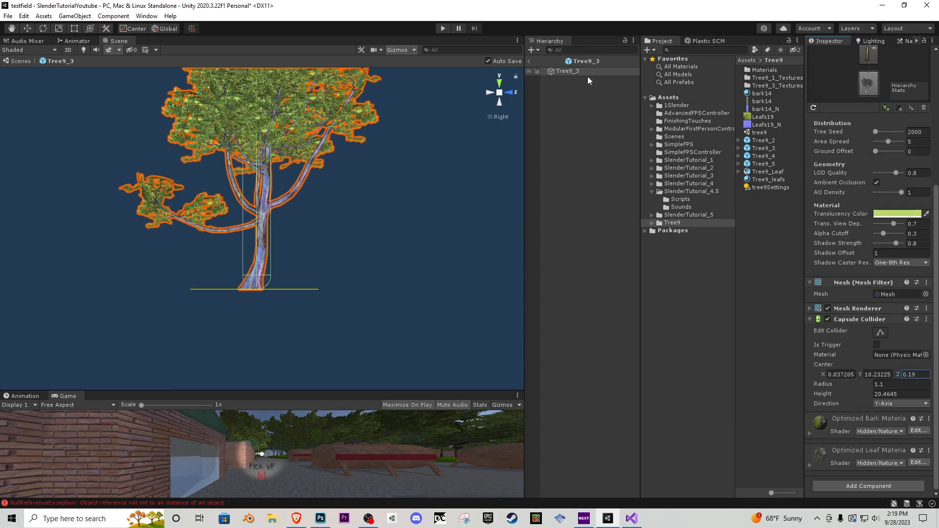
left_click(528, 62)
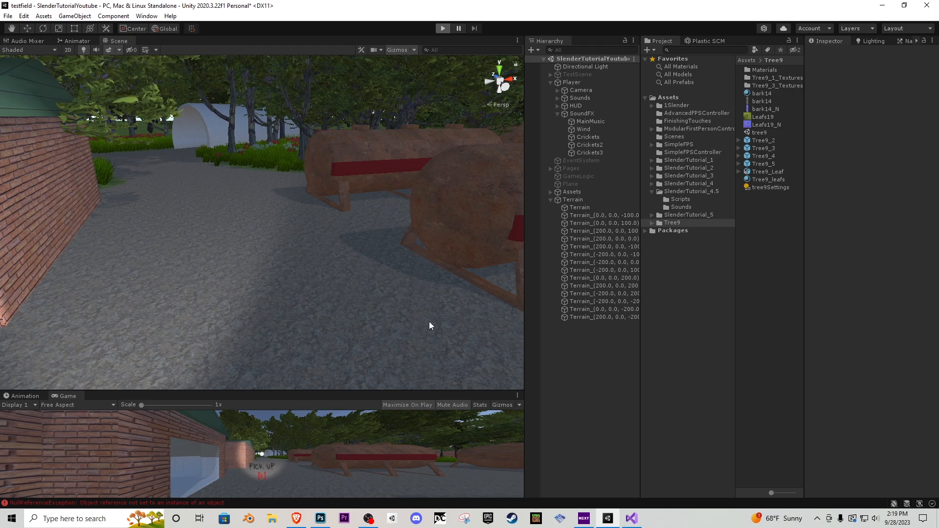
Step: Play-test the game by walking the player past the tanks and among the trees to check the trunk collisions
key("shift+space")
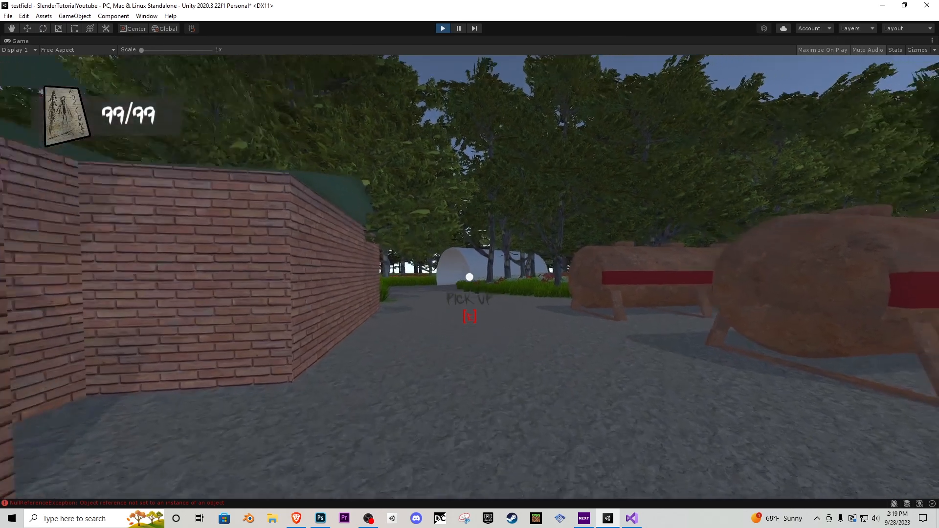
key("w")
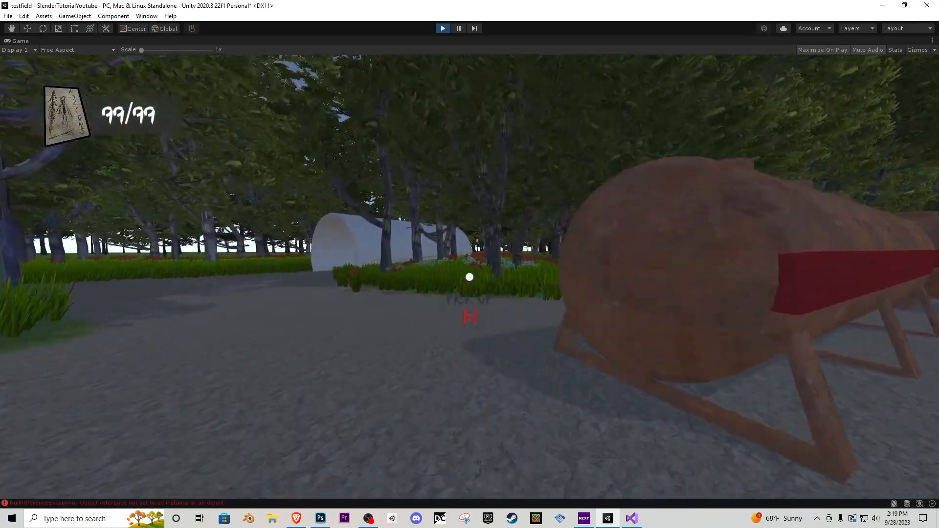
key("w")
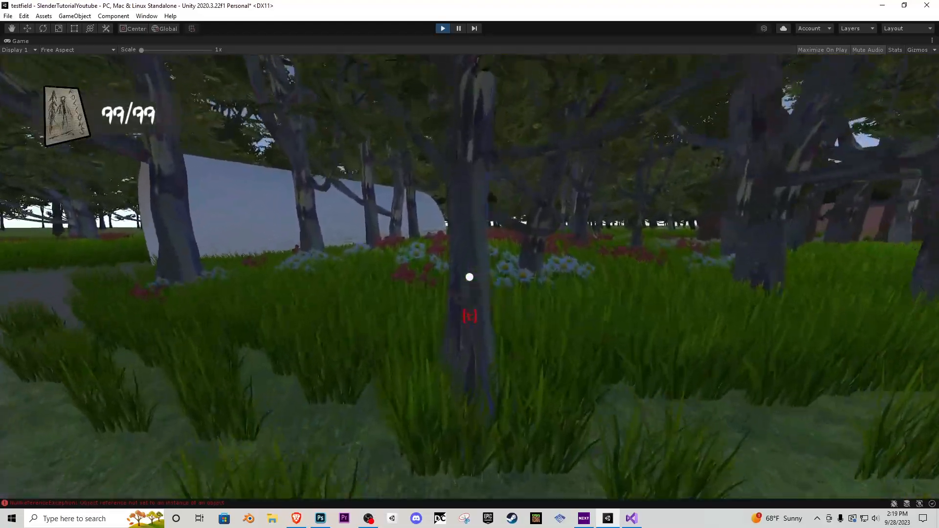
key("w")
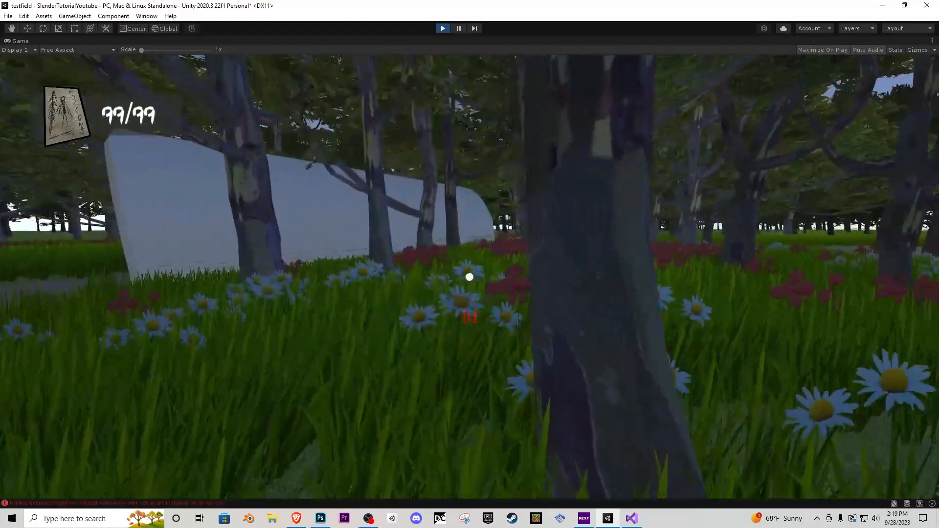
key("w")
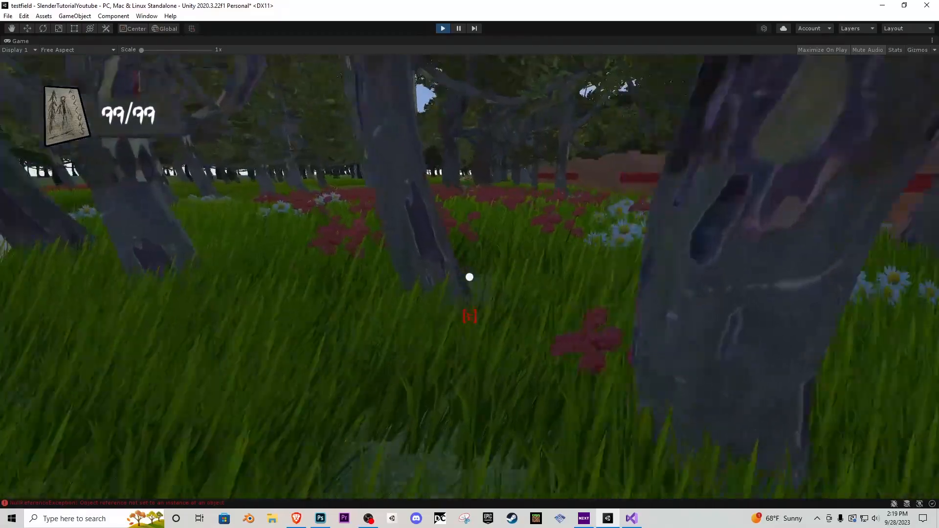
key("w")
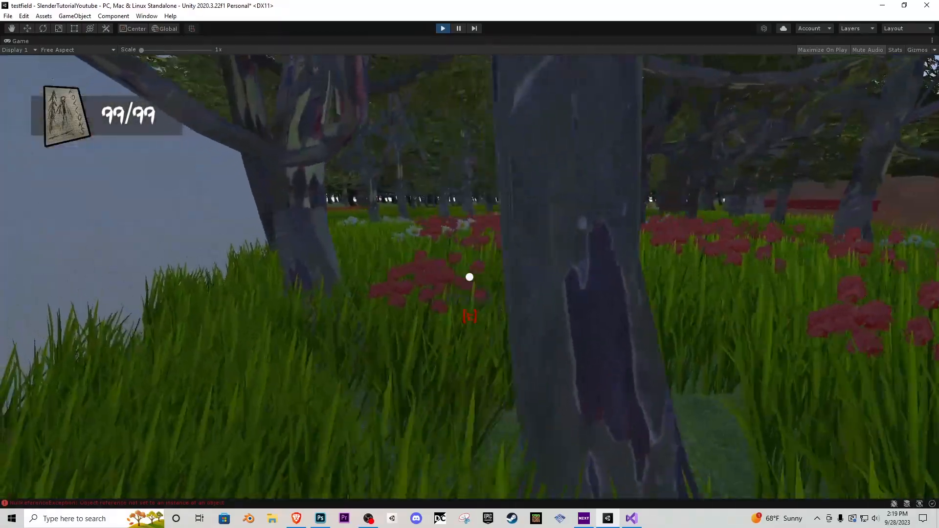
key("w")
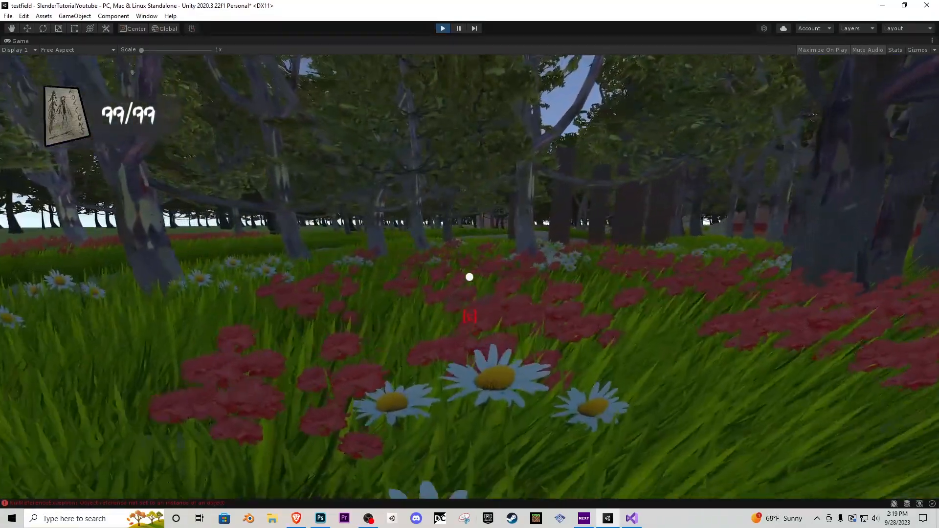
key("w")
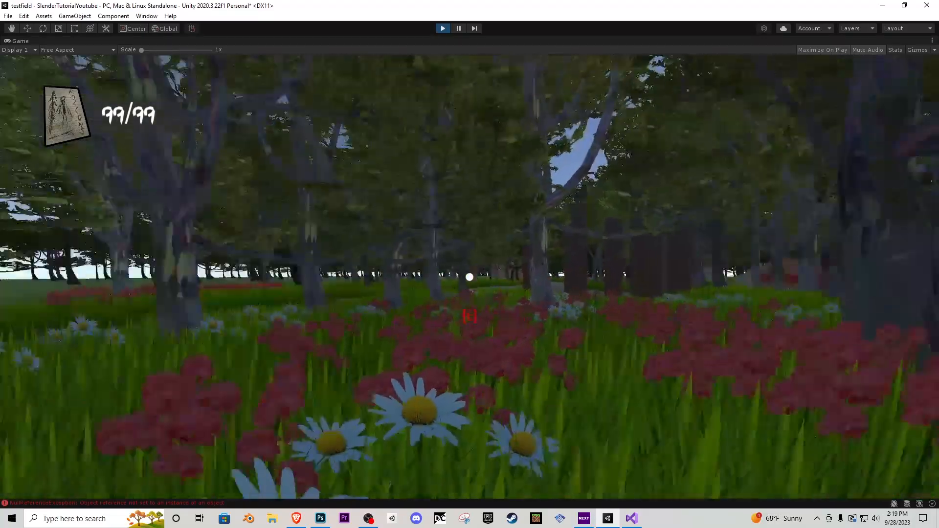
Step: End the play test, run the game once more to view the trees beyond the tanks, and stop it
key("ctrl+p")
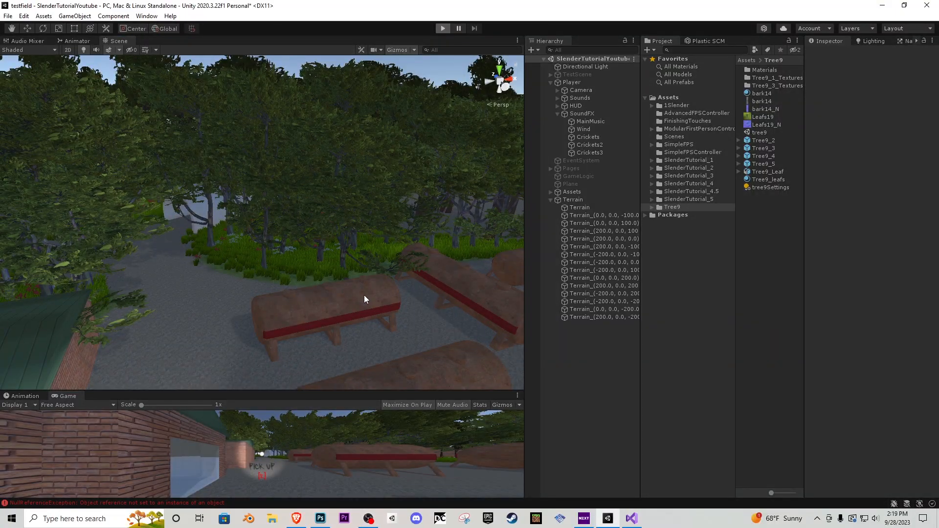
key("ctrl+p")
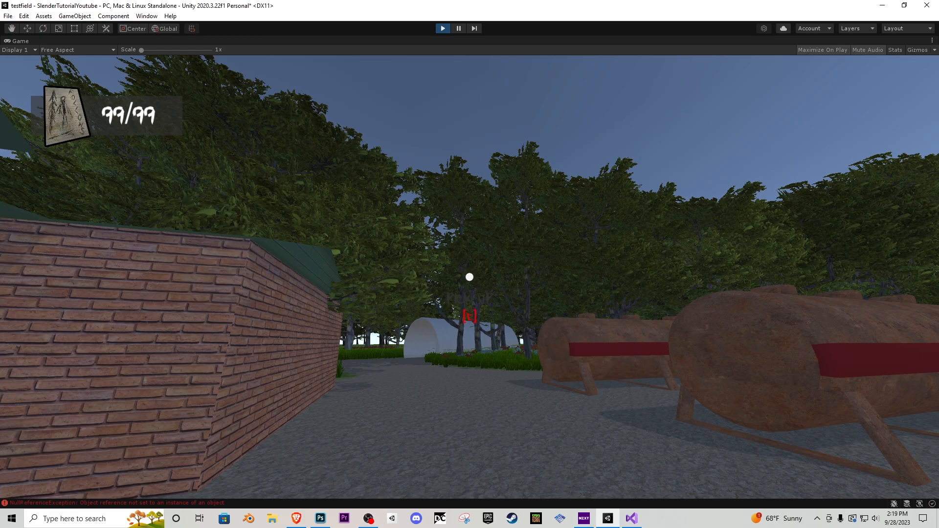
key("ctrl+p")
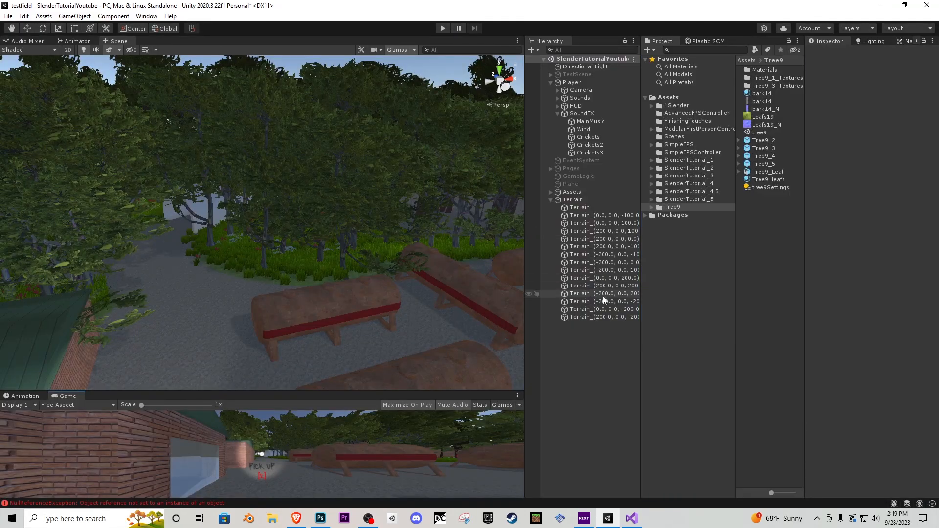
Step: Collapse the Terrain group in the scene hierarchy and add a Wind Zone object to the scene
left_click(550, 200)
right_click(585, 271)
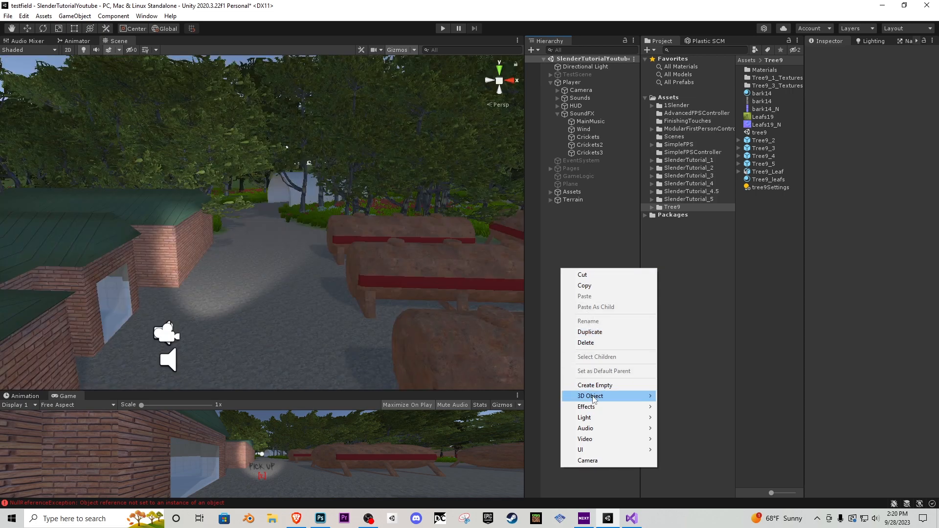
mouse_move(645, 397)
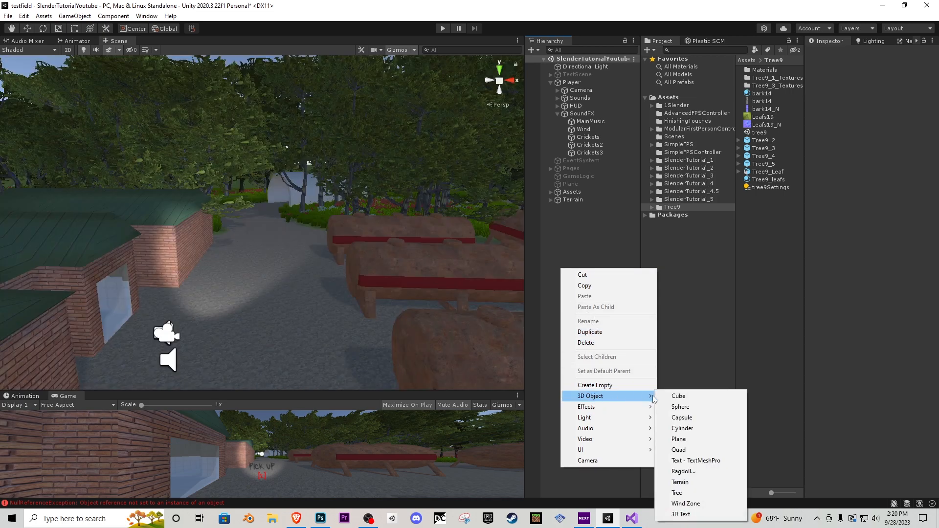
left_click(686, 503)
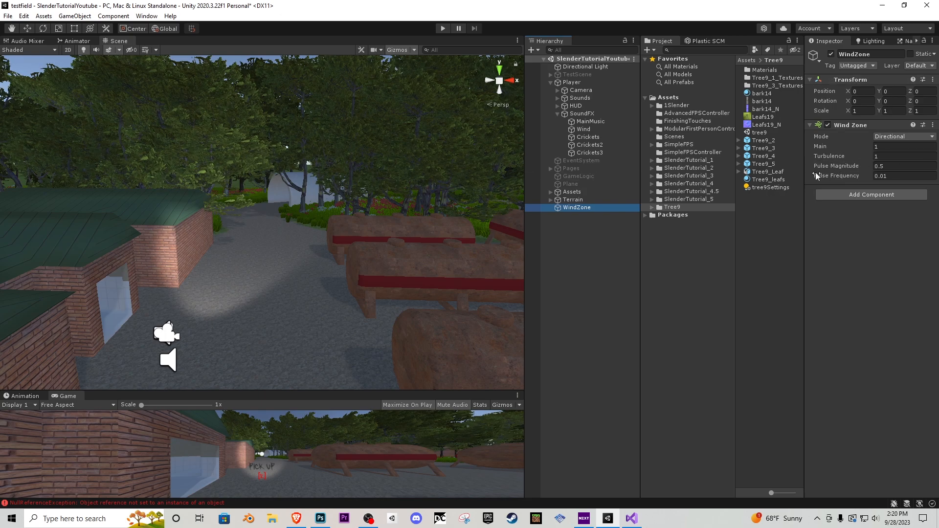
Step: Open the Tree9_4 tree settings on the first Terrain tile and apply a Bend Factor of 2
right_click_drag(332, 201, 359, 198)
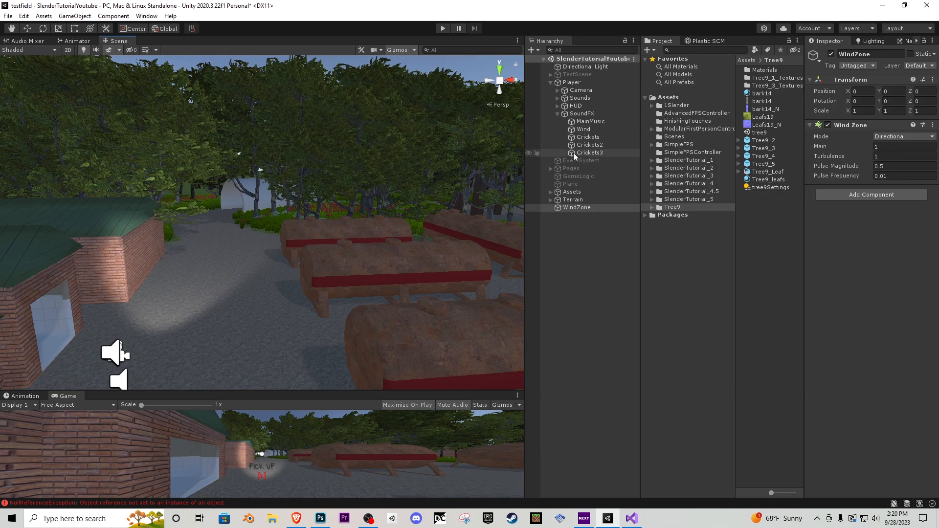
left_click(551, 200)
left_click(579, 208)
double_click(829, 210)
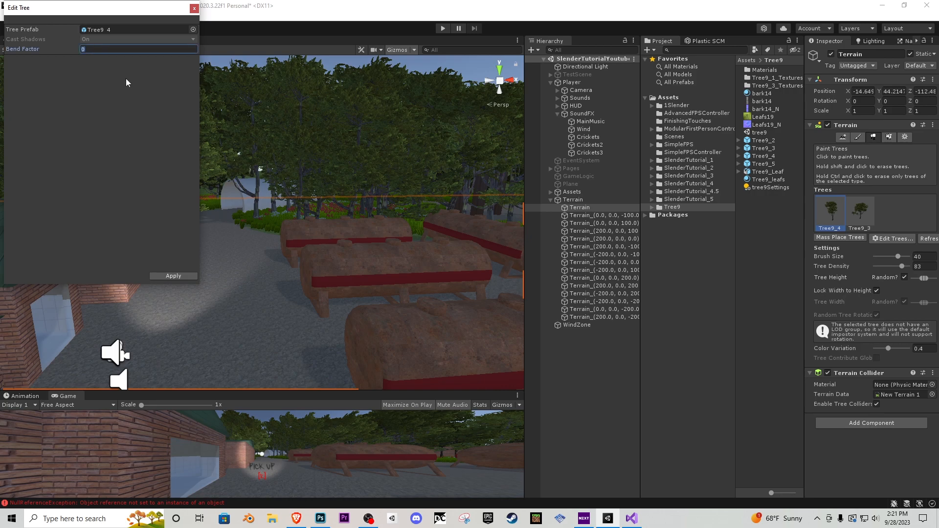
type("2")
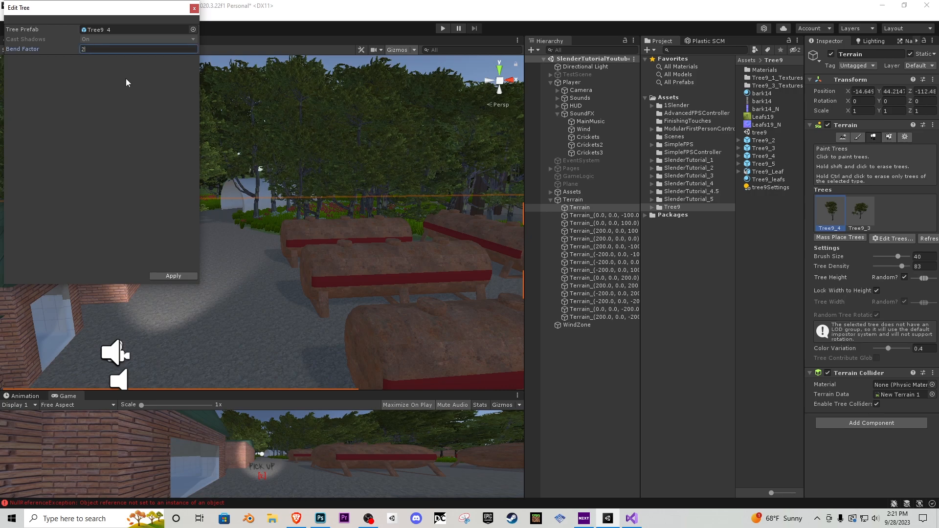
left_click(188, 277)
Step: Apply a Bend Factor of 1 to the terrain's Tree9_3 tree
double_click(859, 210)
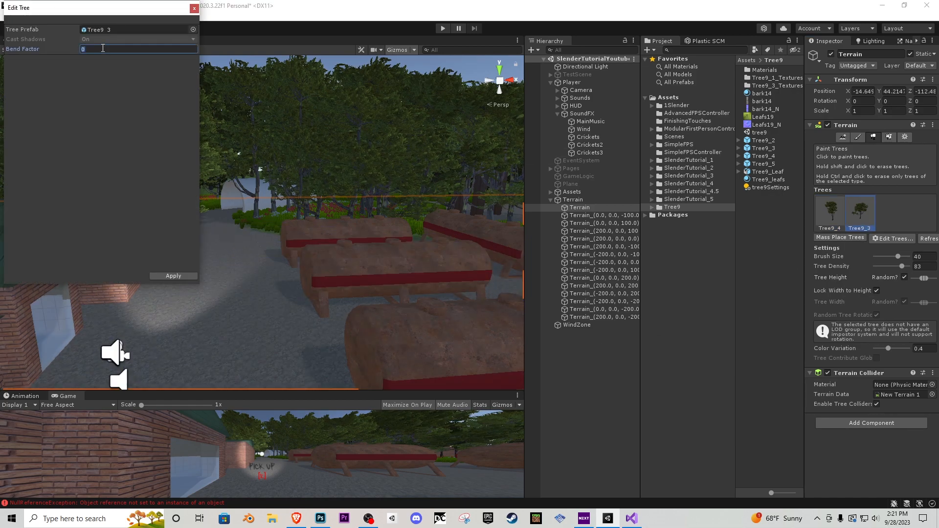
type("1")
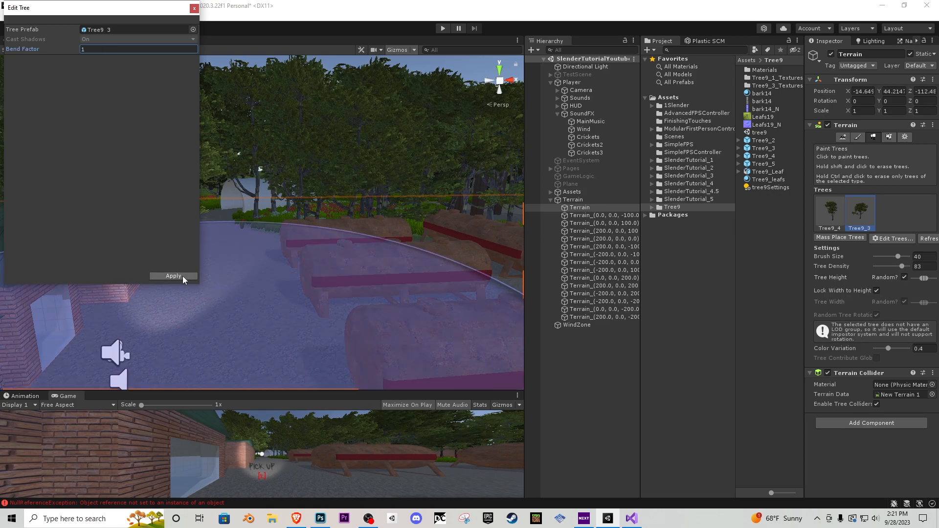
left_click(184, 275)
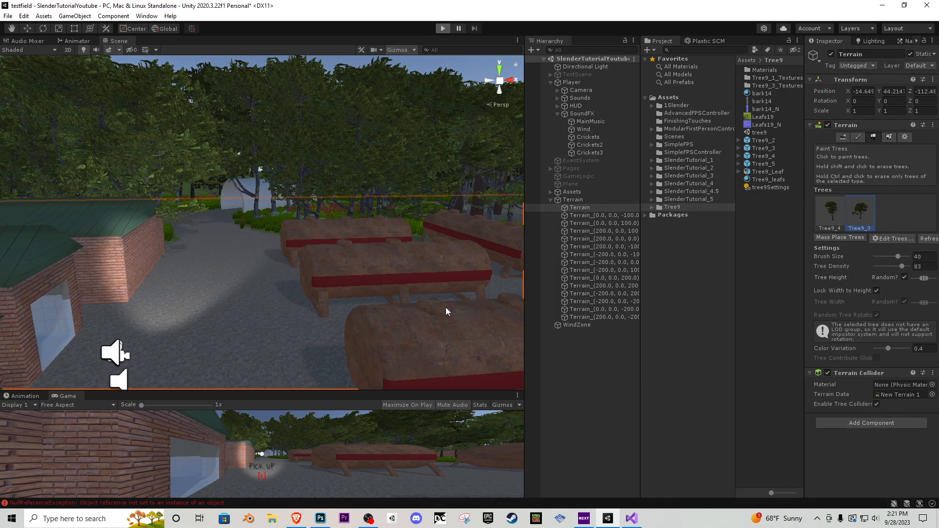
Step: Play-test the game by walking past the tanks to watch how the trees bend in the wind
key("ctrl+p")
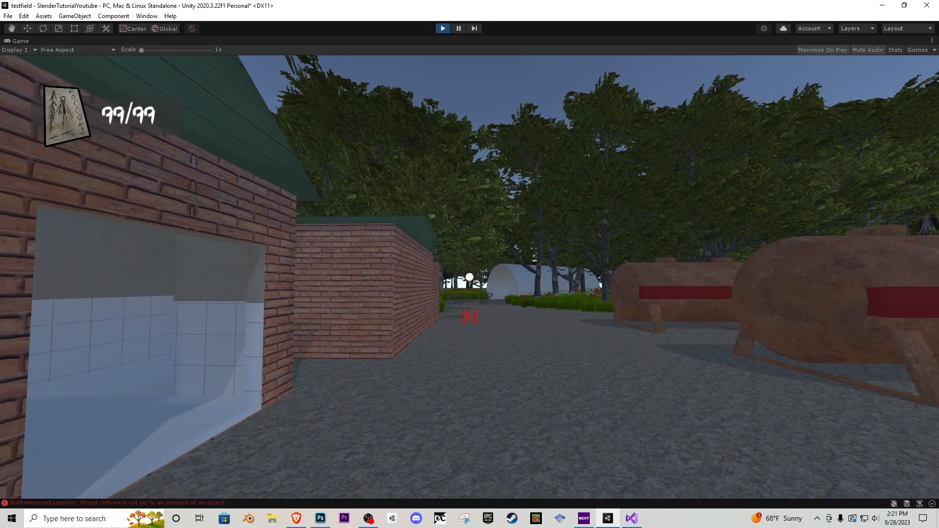
key("w")
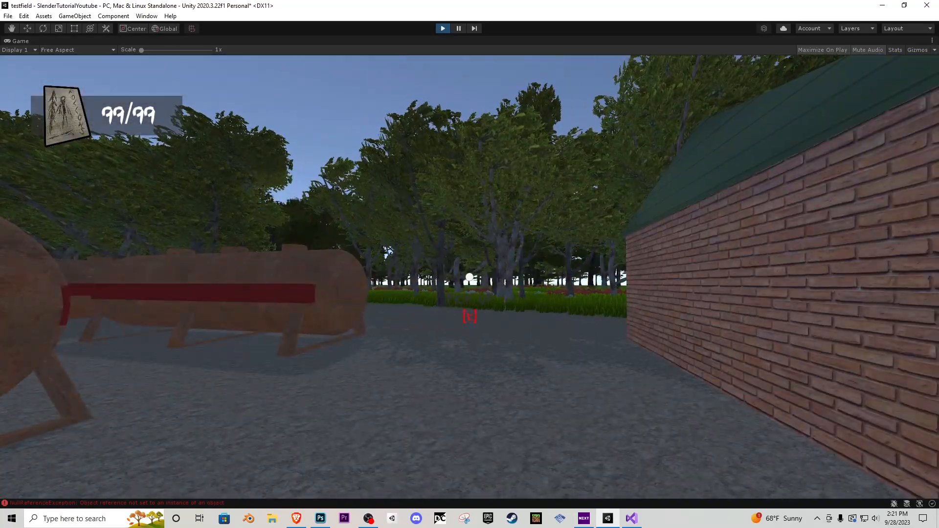
key("w")
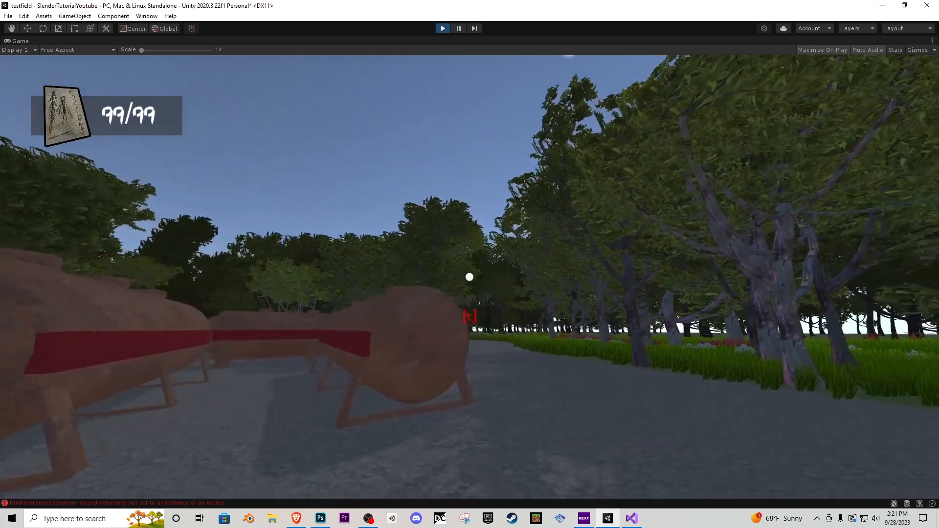
key("w")
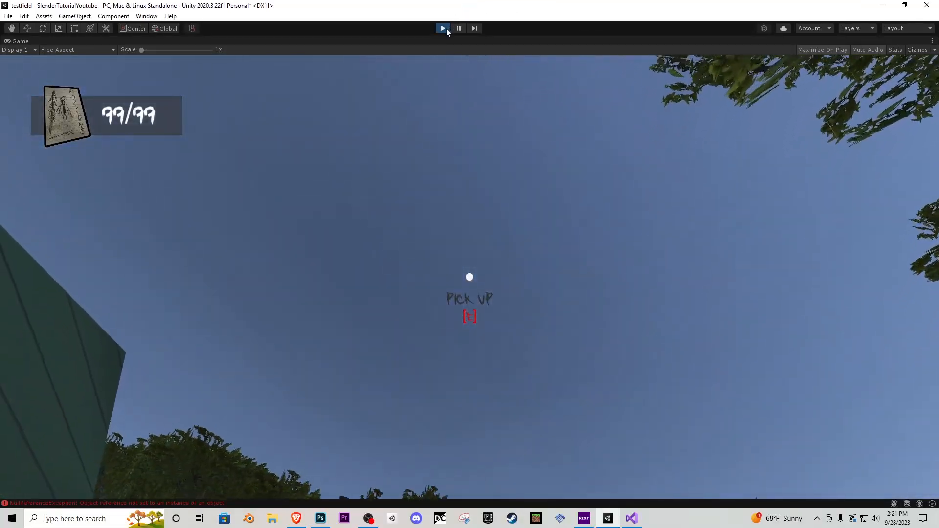
left_click(443, 28)
Step: Set the WindZone's Main to 0.6, Turbulence to 0.2, Pulse Magnitude to 0.75 and Pulse Frequency to 0.6
left_click(585, 325)
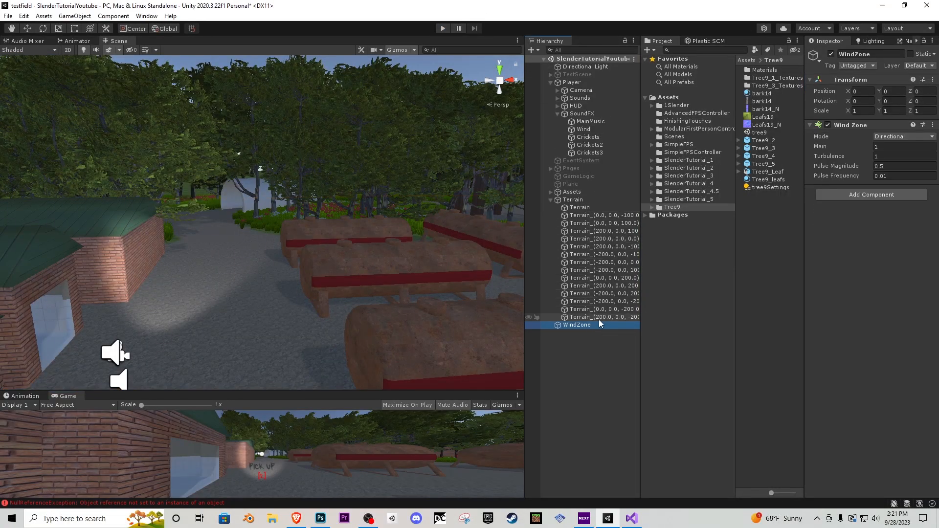
left_click(887, 146)
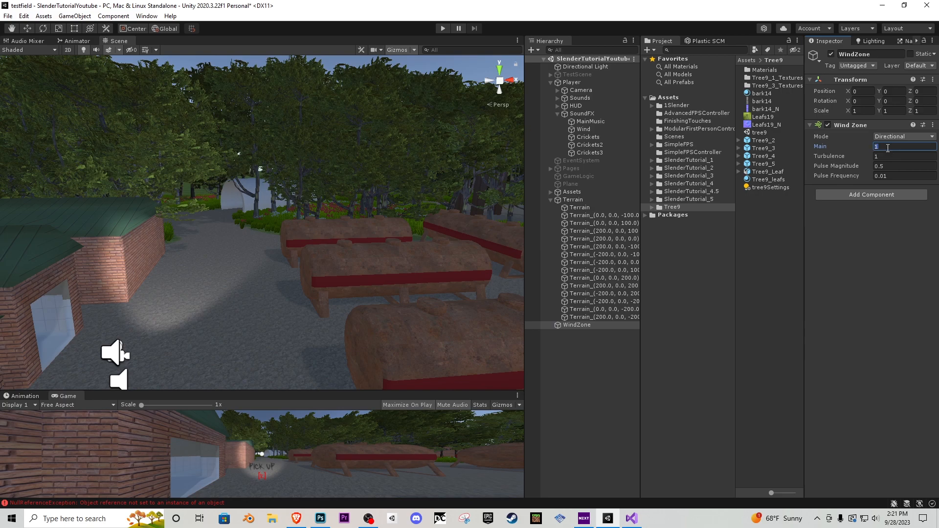
type(".6")
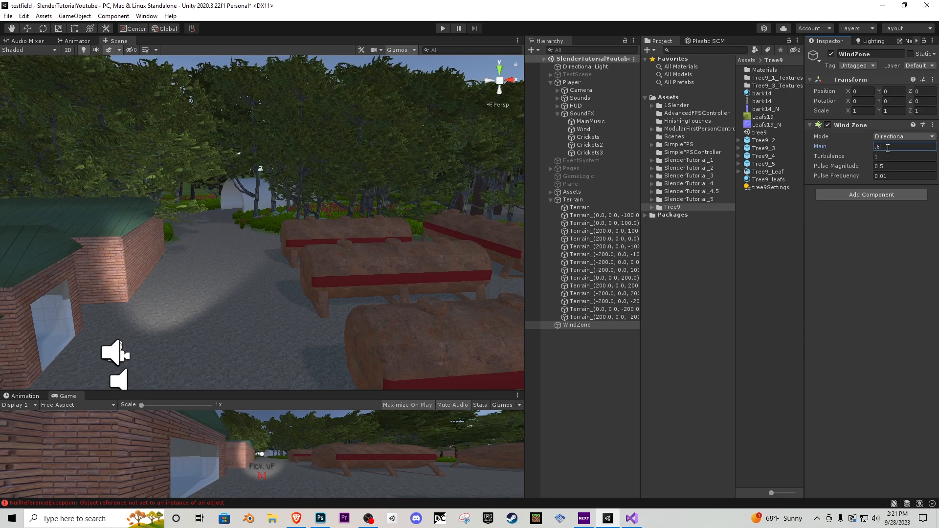
key("Tab")
type(".2")
key("Tab")
type(".75")
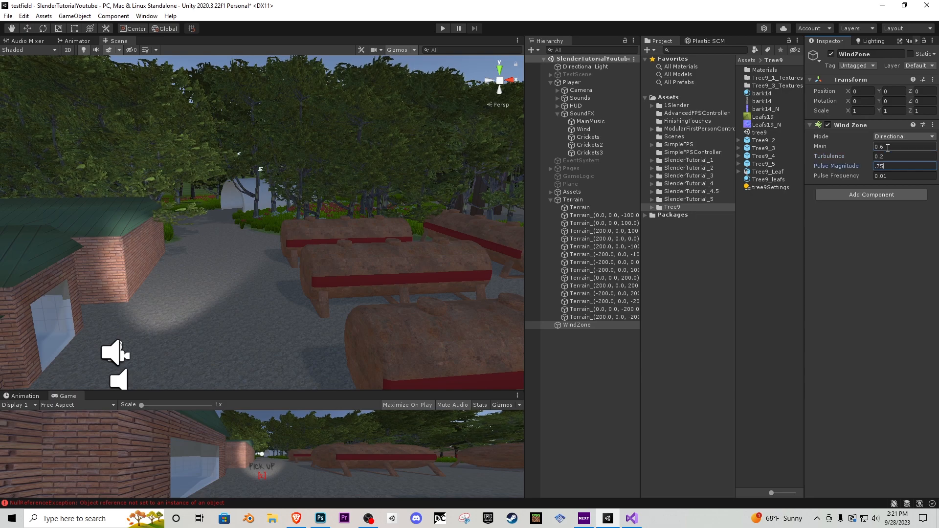
key("Tab")
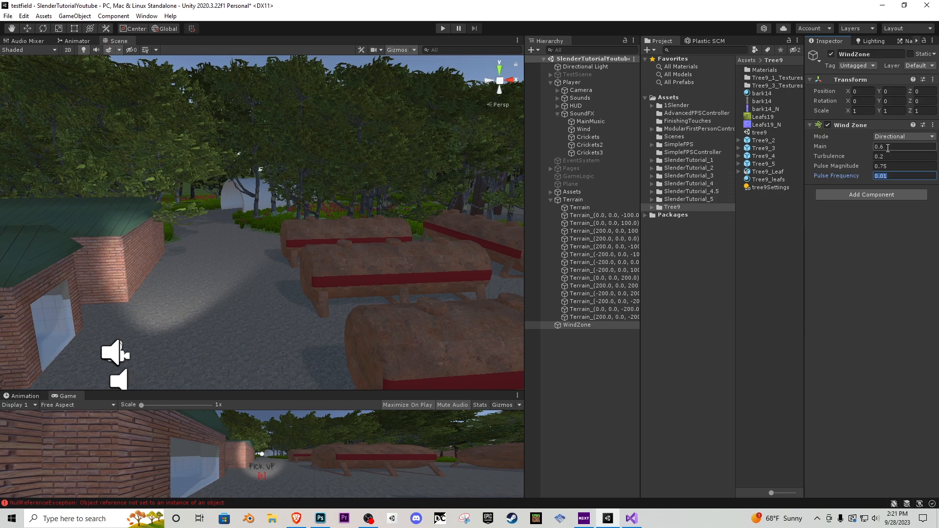
type(".6")
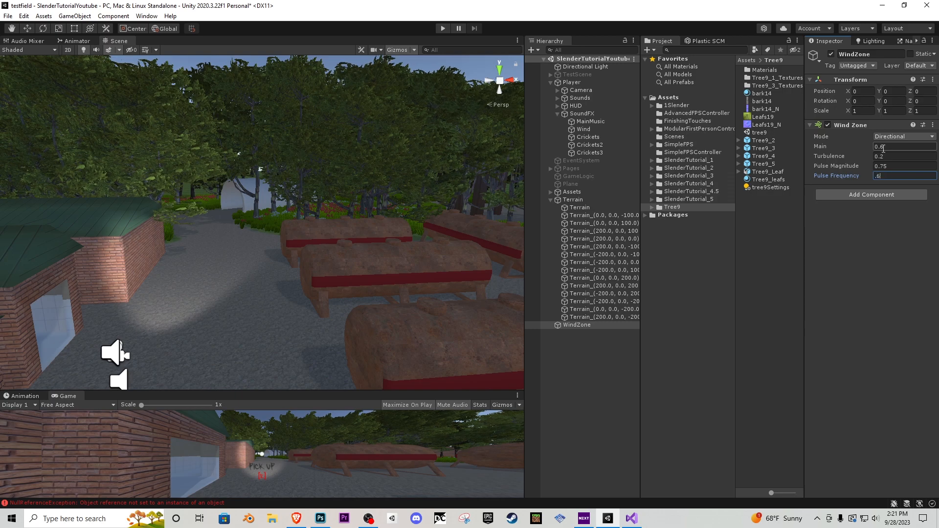
Step: Play-test the adjusted wind by walking around the tanks and observing the tree movement, and stop the game
left_click(442, 29)
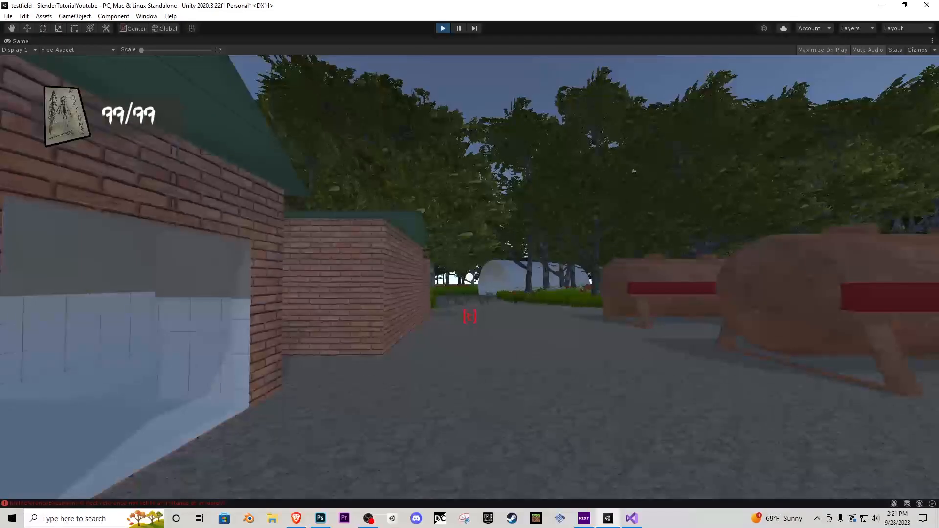
key("w")
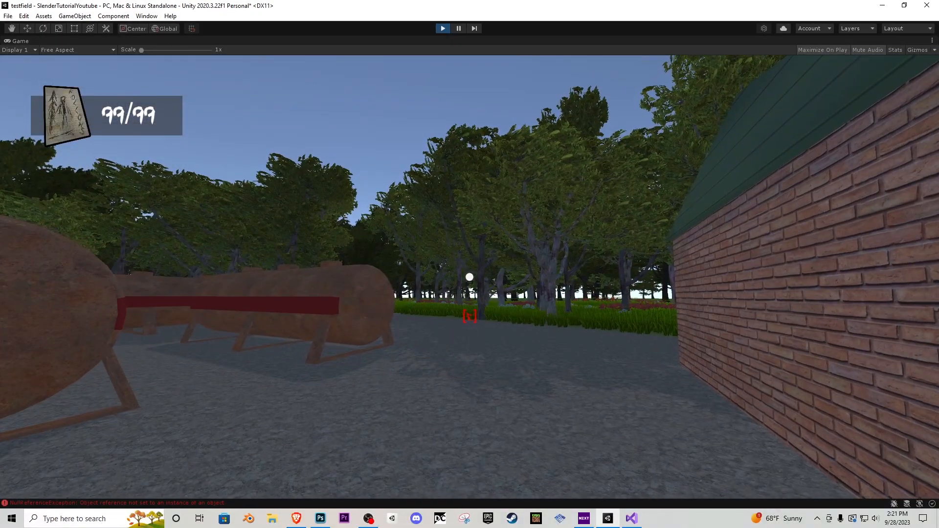
key("w")
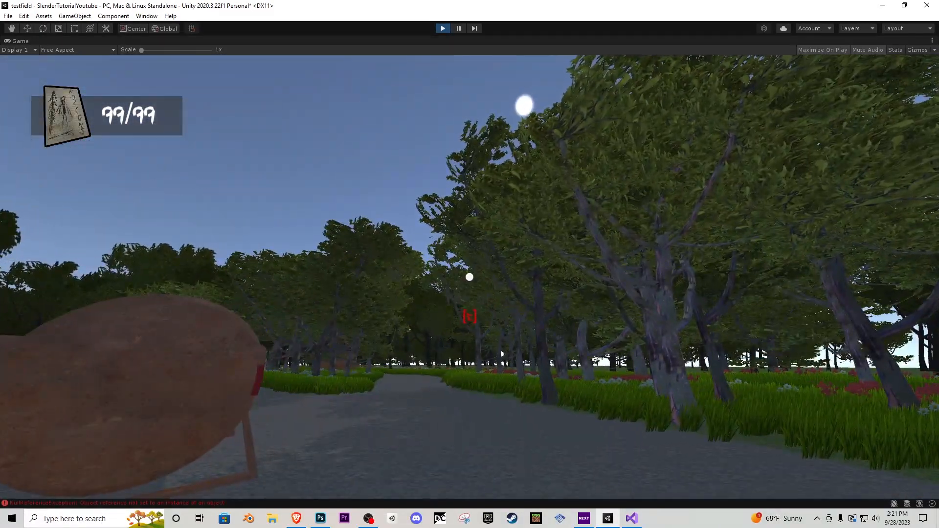
key("s")
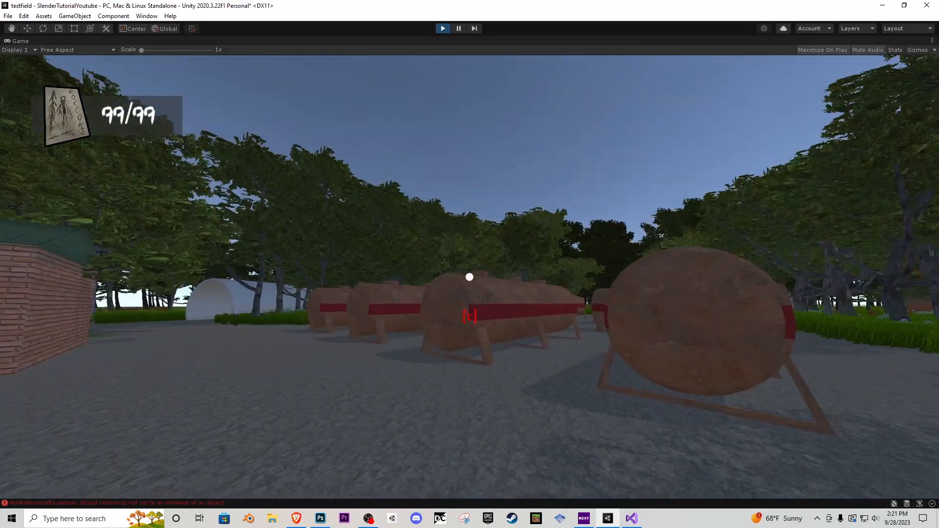
key("ctrl+p")
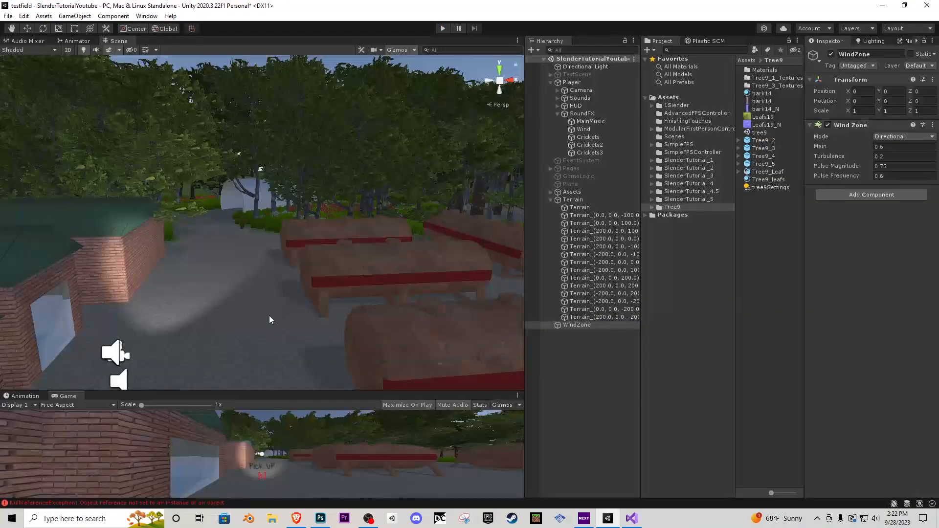
Step: Collapse the Terrain group and enlarge the Game view to fill most of the space below the Scene view
left_click(551, 199)
left_click_drag(454, 391, 425, 187)
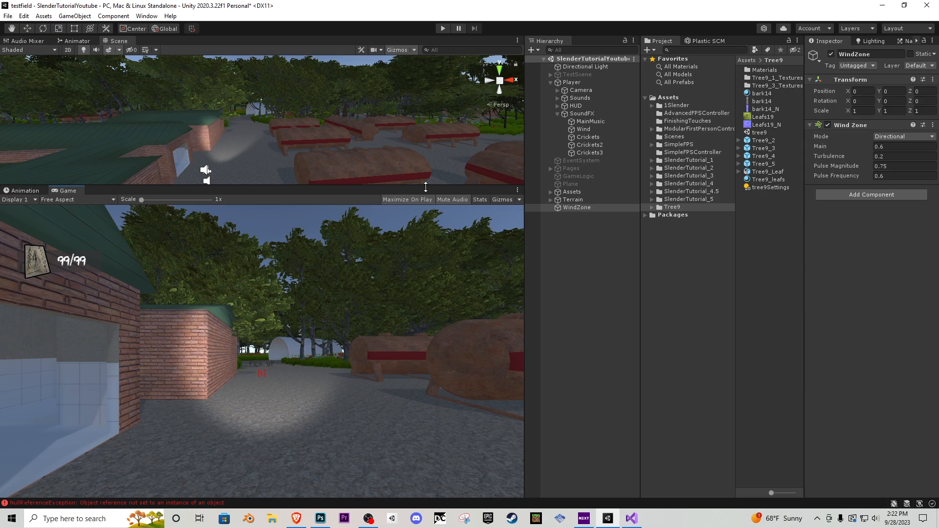
Step: Find the Post Processing package in the Unity Registry by searching "post", install version 3.1.1, and close the Package Manager
left_click(146, 16)
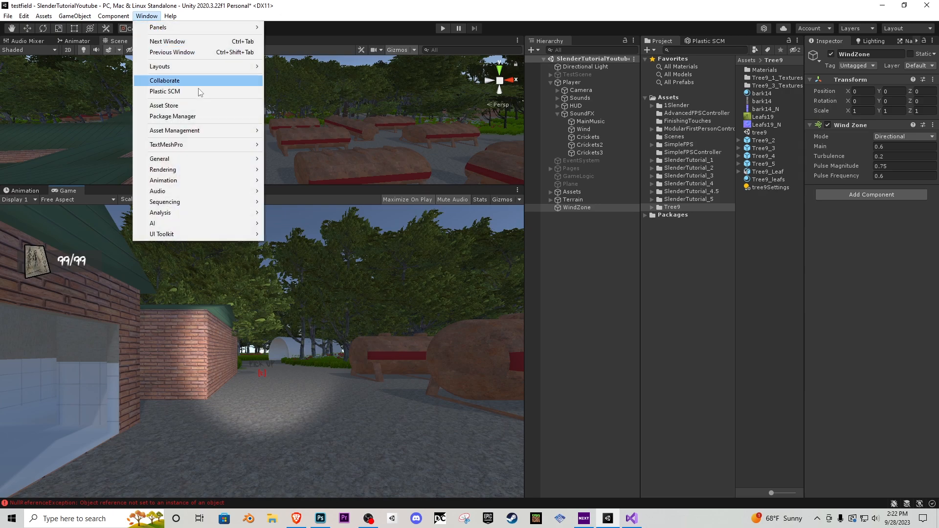
left_click(205, 118)
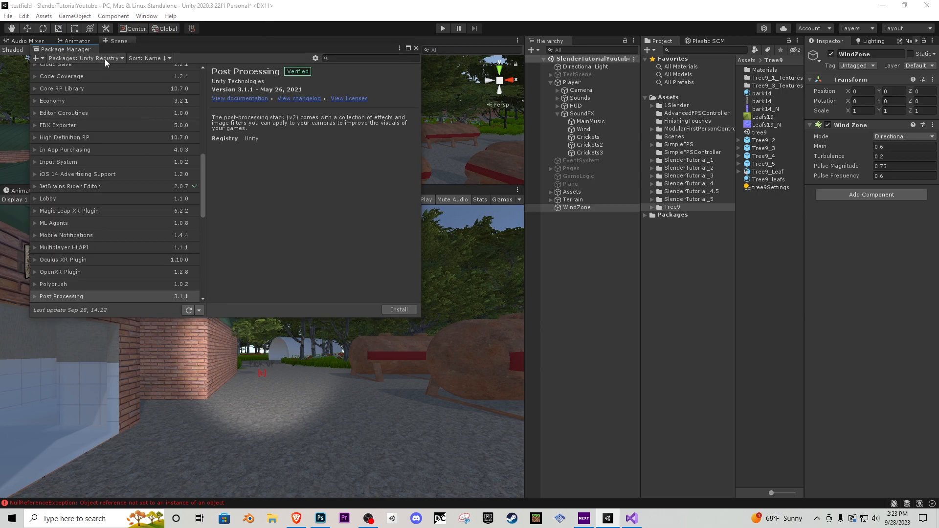
left_click(105, 60)
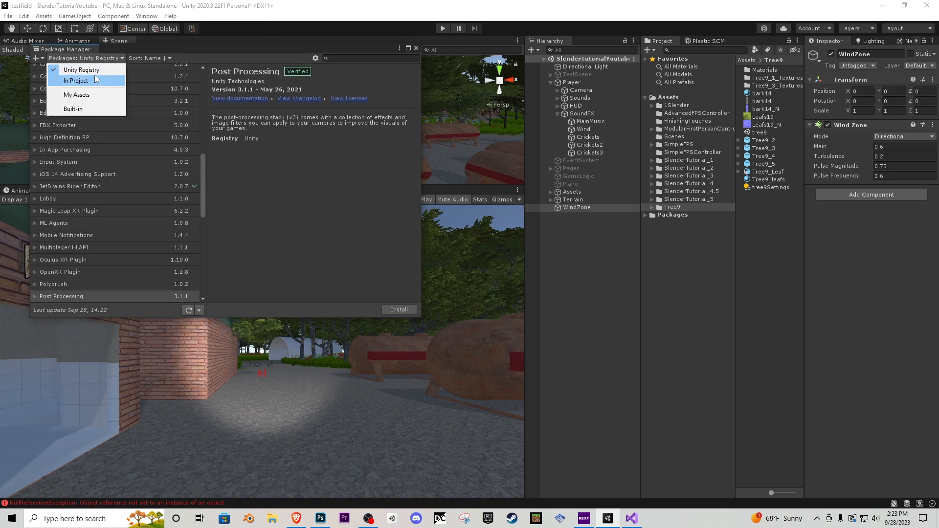
left_click(339, 58)
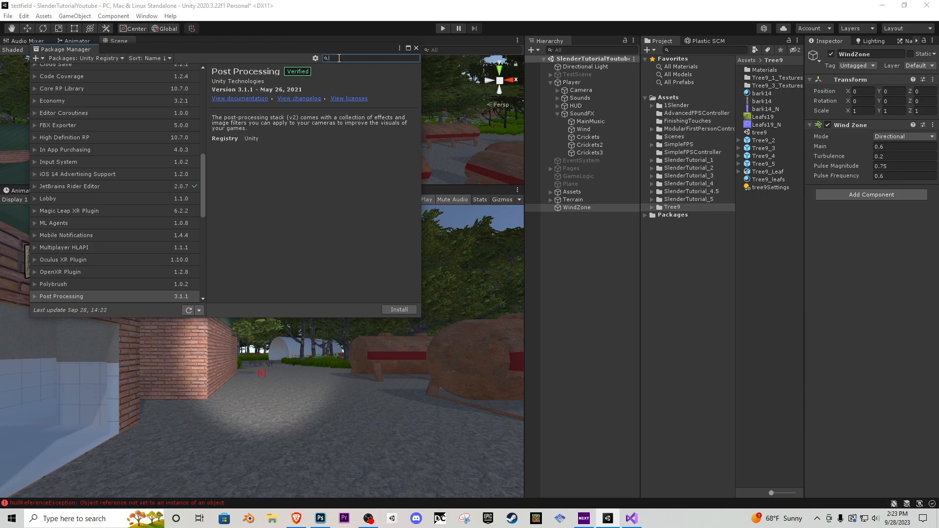
type("post")
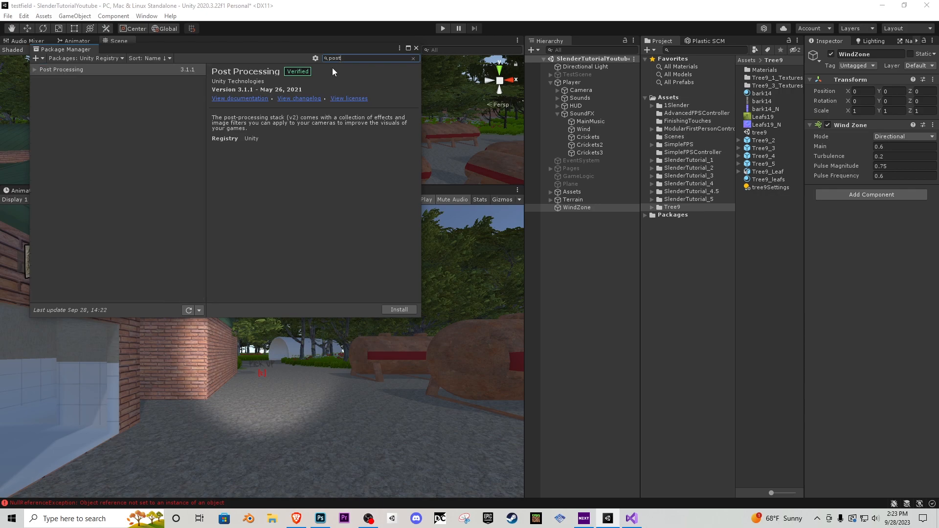
left_click(35, 70)
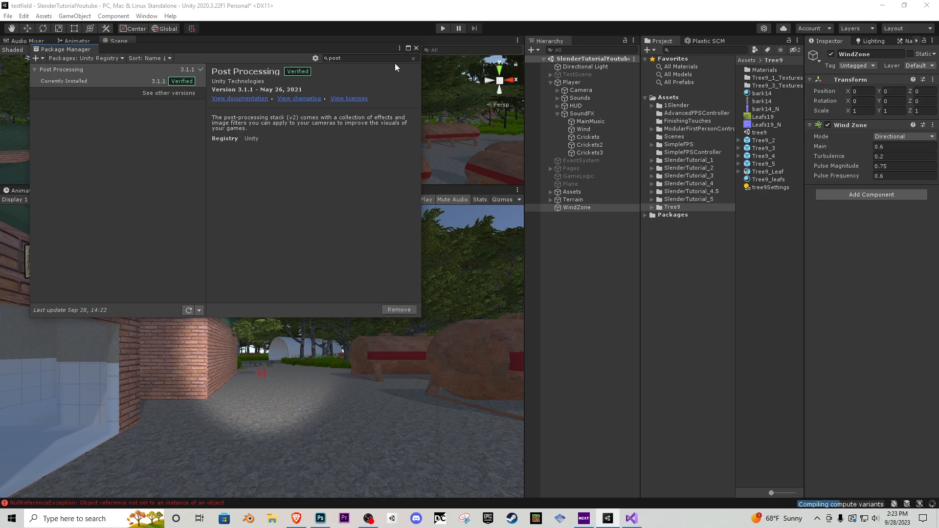
left_click(416, 48)
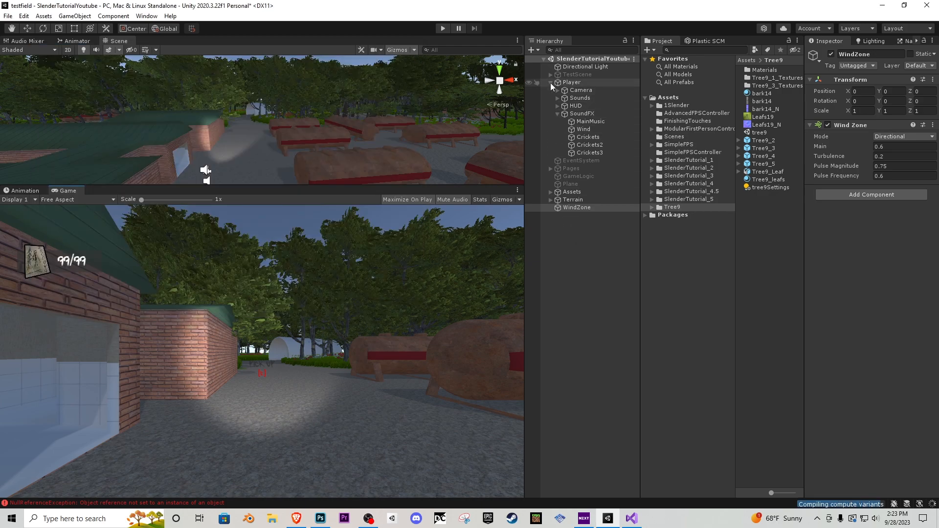
Step: Create an empty GameObject at the root of the scene hierarchy and name it PostFX
right_click(576, 244)
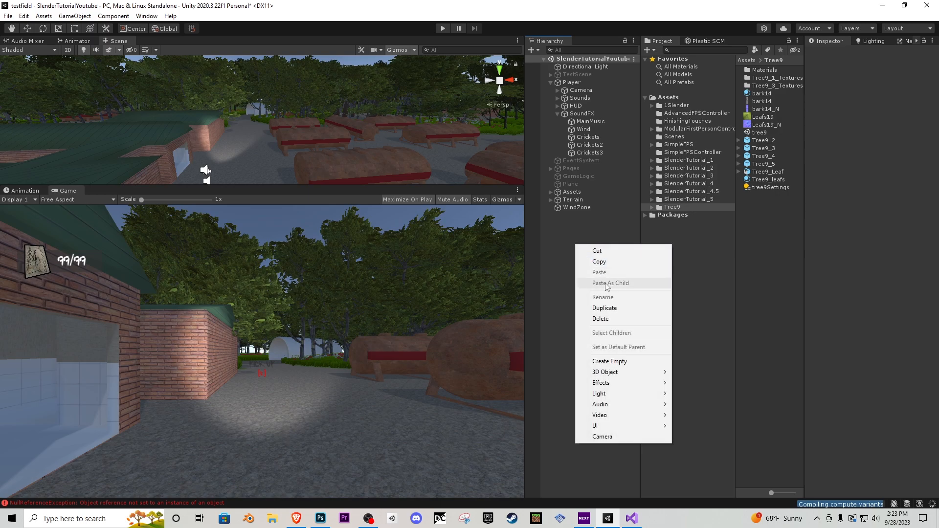
left_click(616, 361)
type("PostFX")
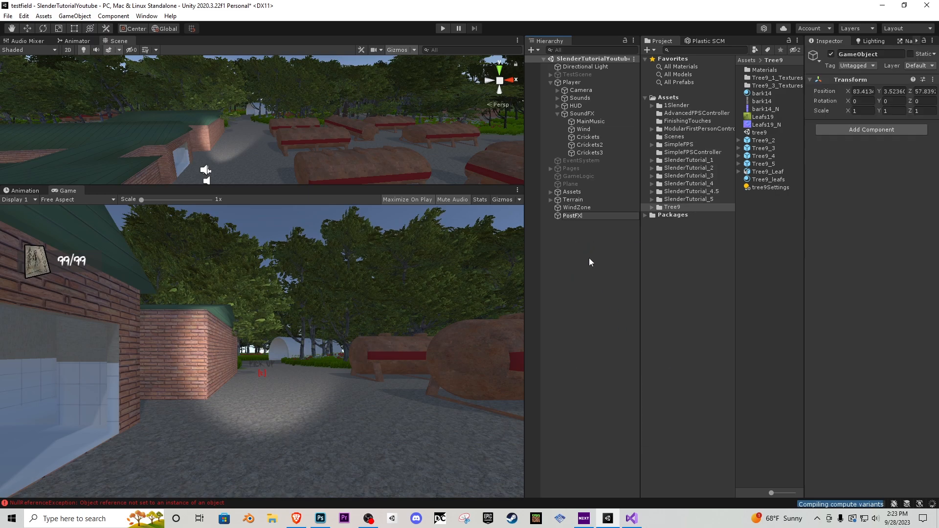
key("Return")
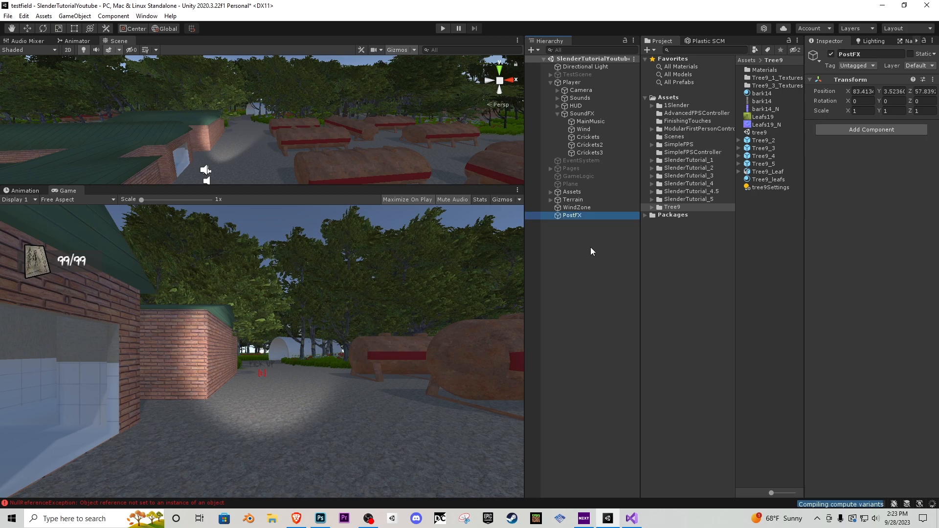
Step: Add a Post-process Volume component to PostFX, make it global, and create a new profile for it
left_click(882, 132)
key("BackSpace")
type("post")
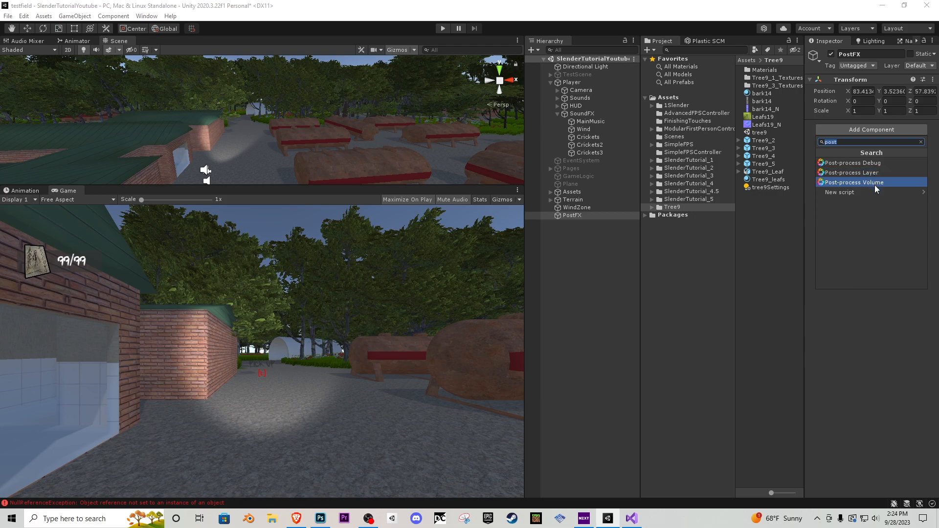
left_click(864, 183)
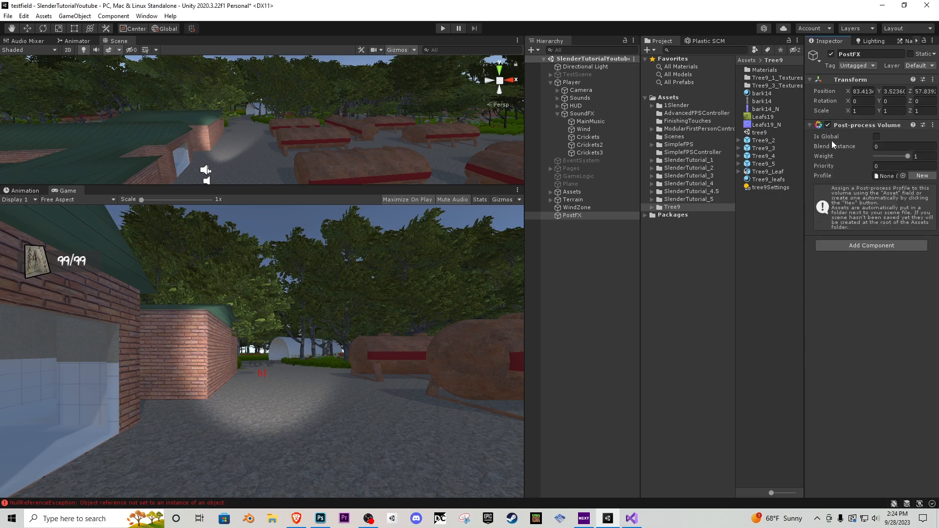
left_click(875, 136)
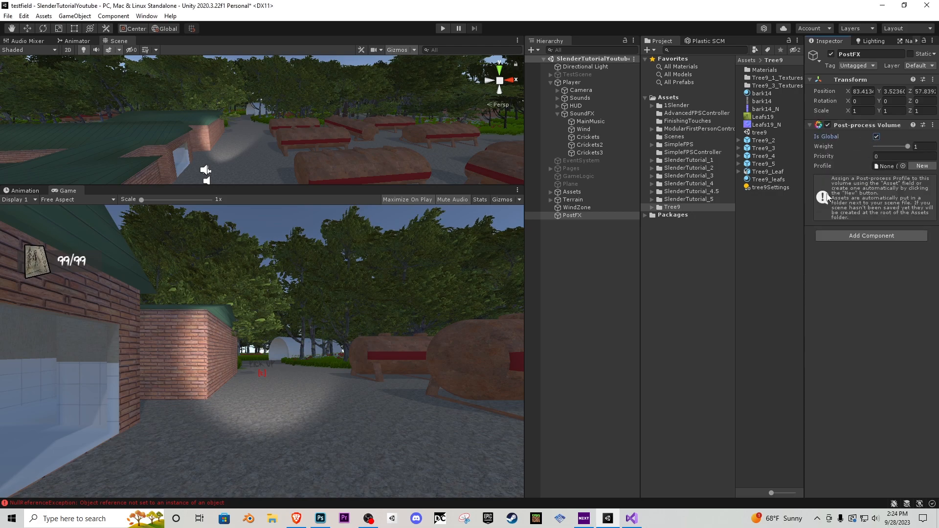
left_click(922, 166)
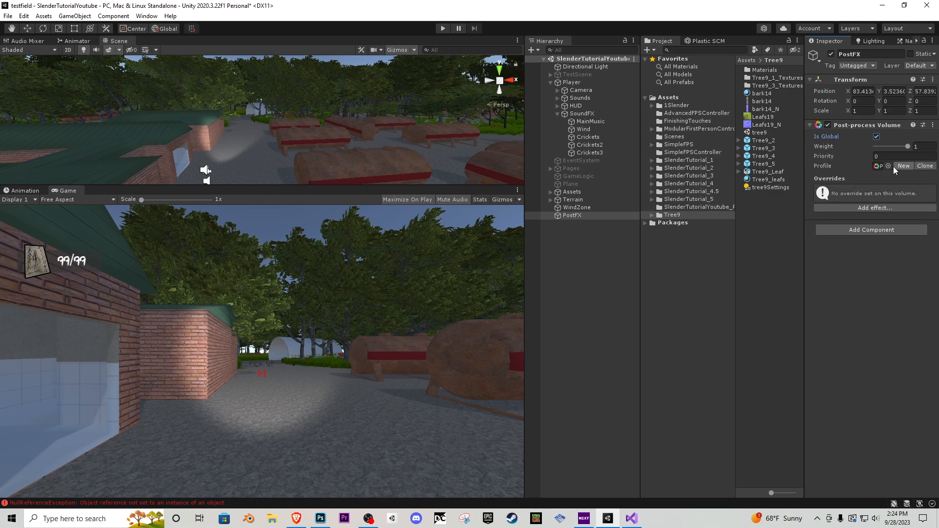
Step: Add a Post-process Layer component to the player's Camera and set its volume blending Layer to Everything
left_click(581, 91)
left_click(858, 367)
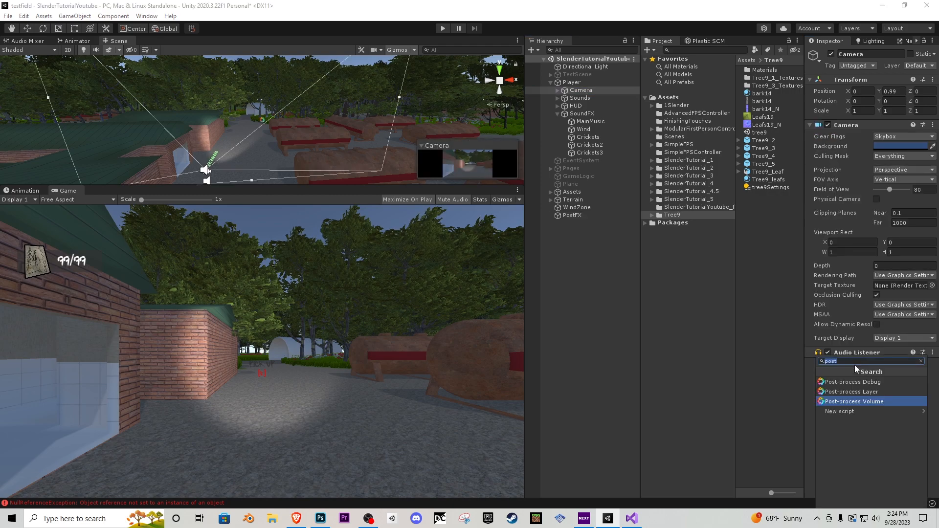
left_click(872, 391)
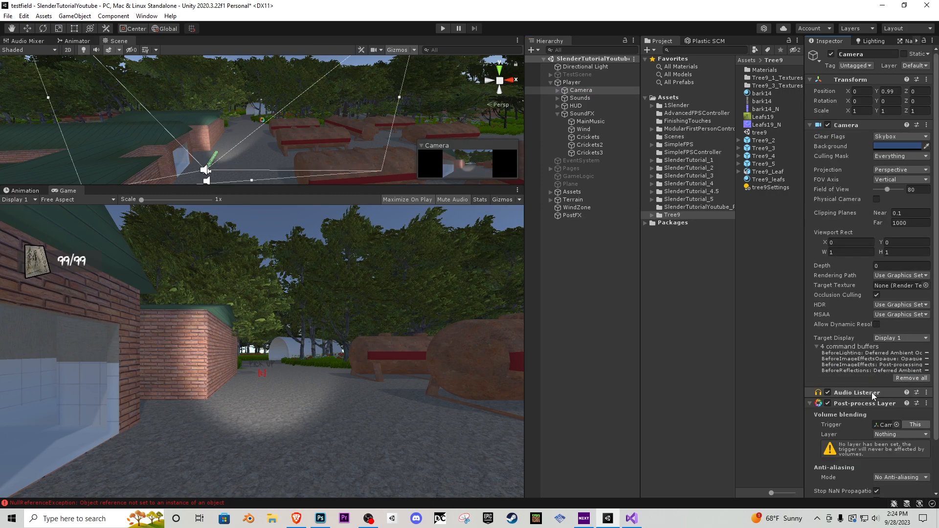
scroll(874, 391, "down", 2)
left_click(892, 376)
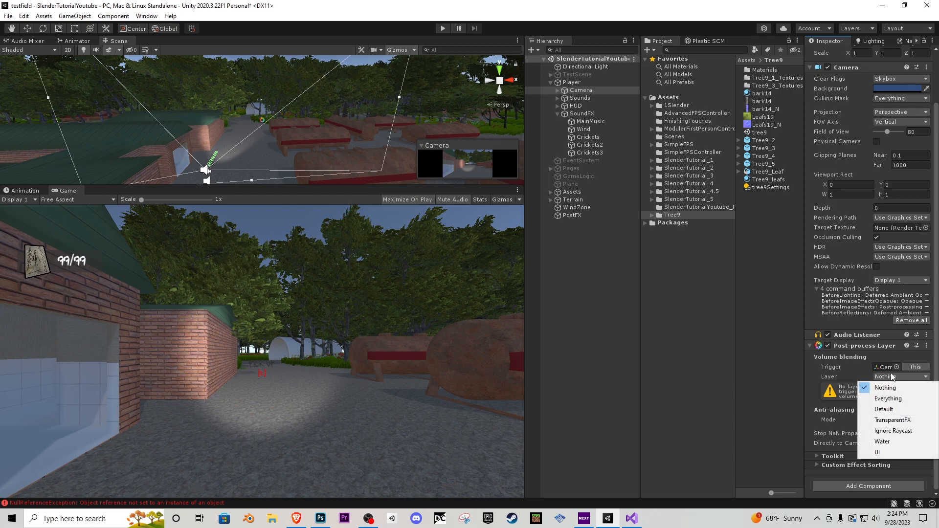
left_click(897, 396)
scroll(900, 399, "down", 1)
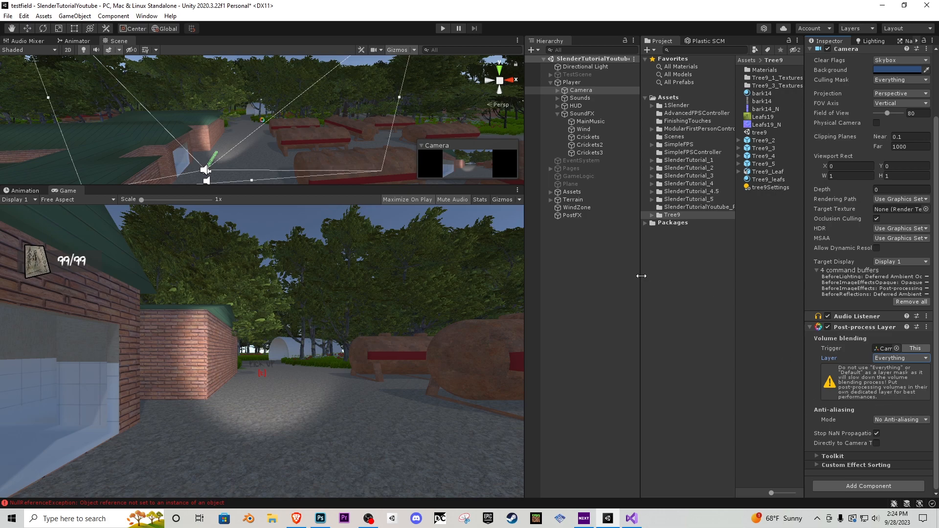
Step: Add an Ambient Occlusion effect to the PostFX volume and enable its Mode, Intensity, Thickness Modifier, Color and Ambient Only overrides
left_click(580, 217)
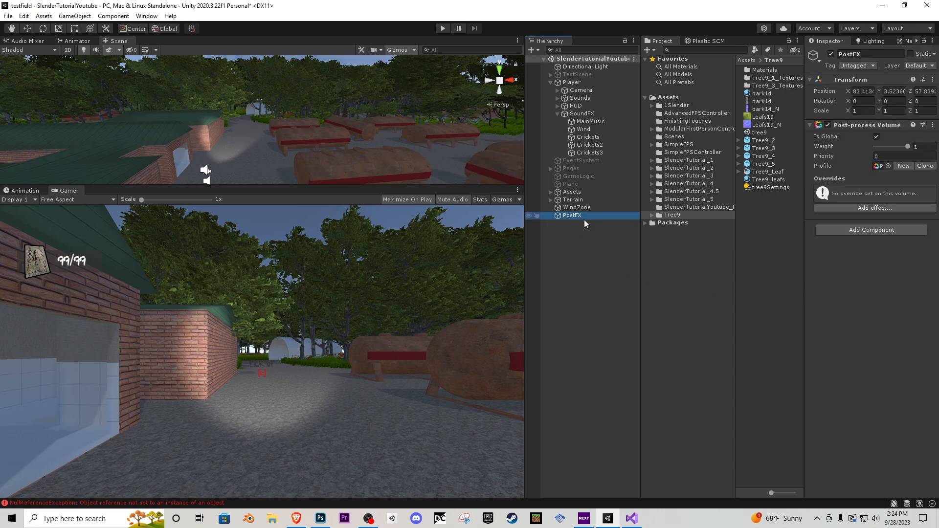
left_click(549, 82)
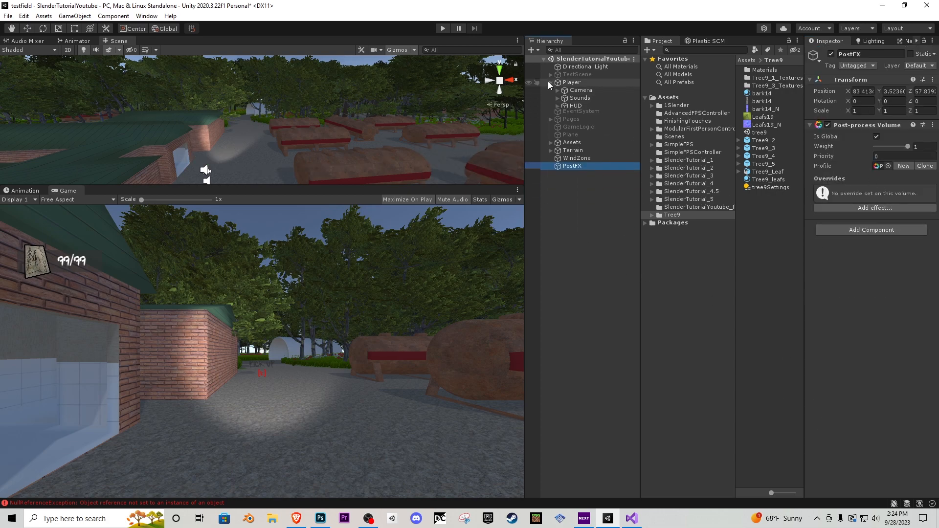
left_click(874, 210)
mouse_move(880, 216)
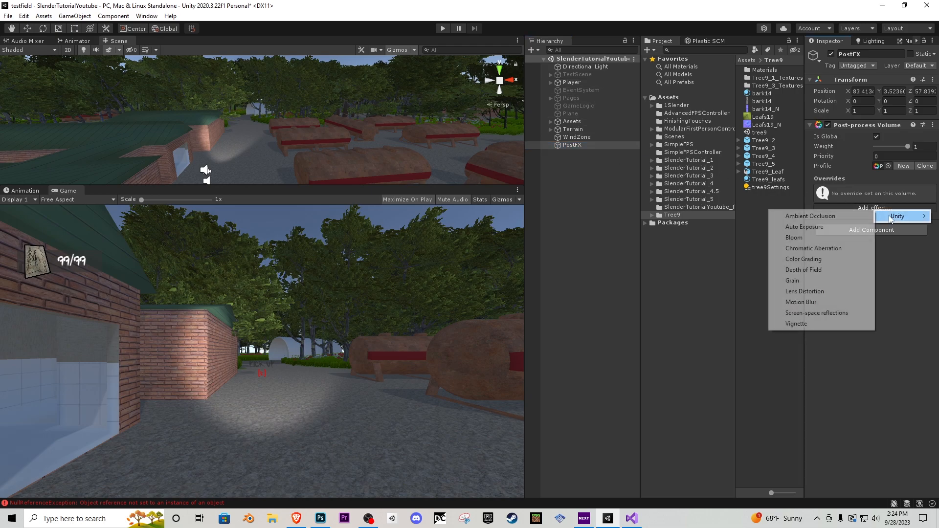
left_click(843, 215)
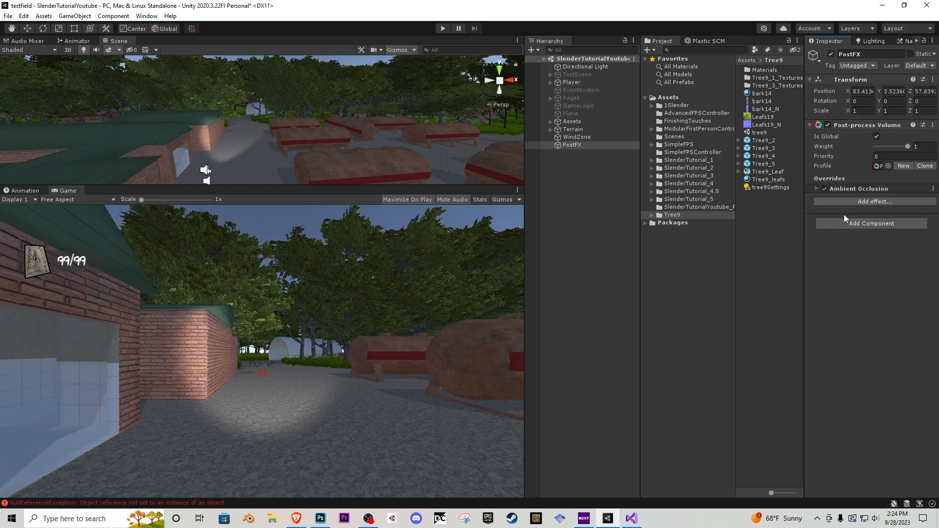
left_click(816, 209)
left_click(816, 218)
left_click(816, 227)
left_click(816, 235)
left_click(816, 243)
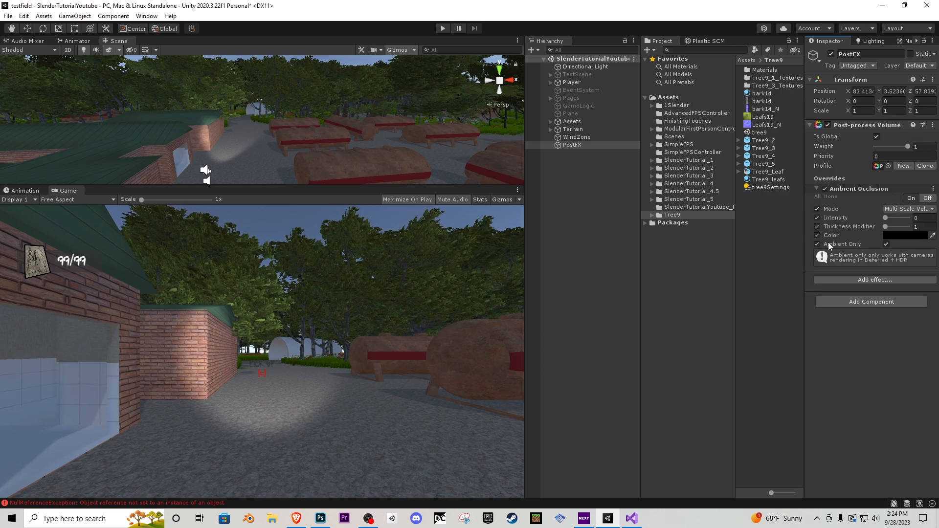
Step: Set the Ambient Occlusion Intensity to 1.25 and the Thickness Modifier to 8
mouse_move(886, 220)
left_mouse_down()
mouse_move(908, 228)
mouse_move(892, 221)
left_mouse_up()
type("1.25")
key("Return")
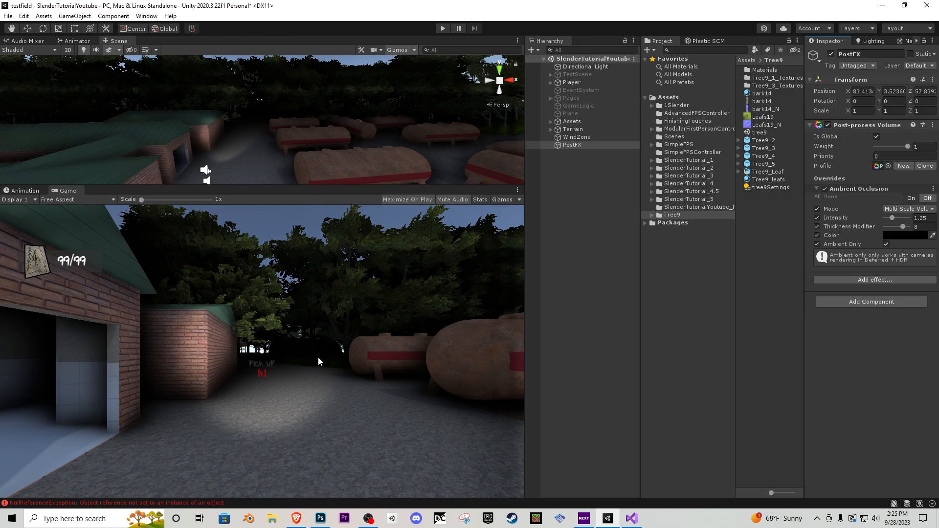
Step: Add a Color Grading effect to the PostFX volume, enable Saturation and set it to 35, and collapse the effect
left_click(870, 280)
mouse_move(868, 288)
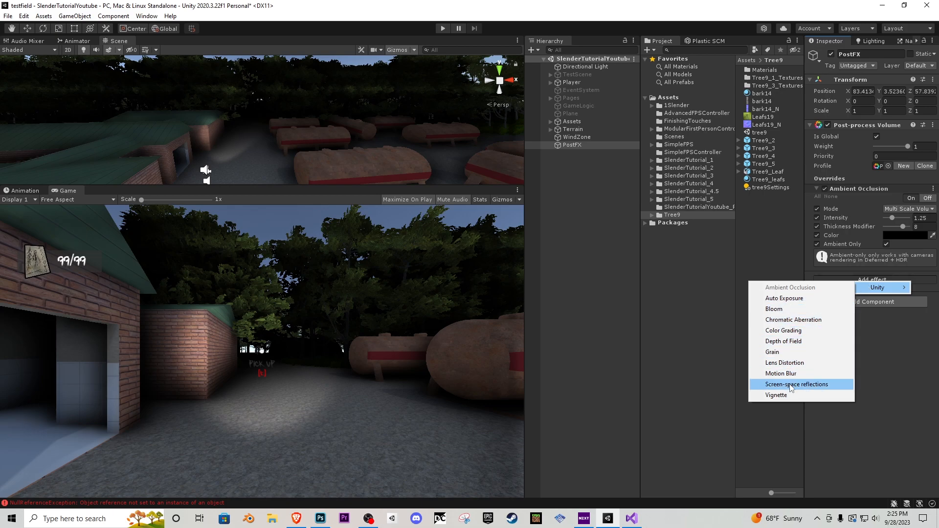
left_click(797, 330)
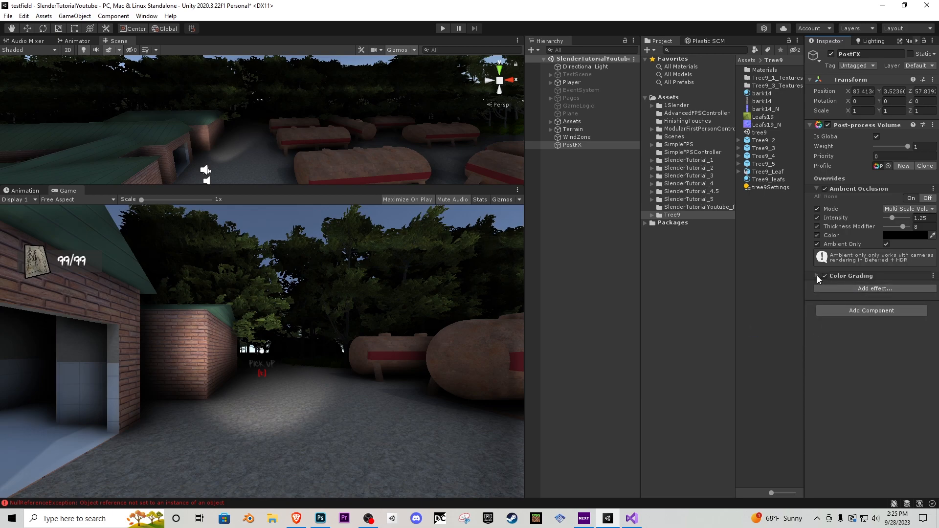
left_click(817, 275)
scroll(844, 286, "down", 2)
left_click(816, 335)
left_click(914, 335)
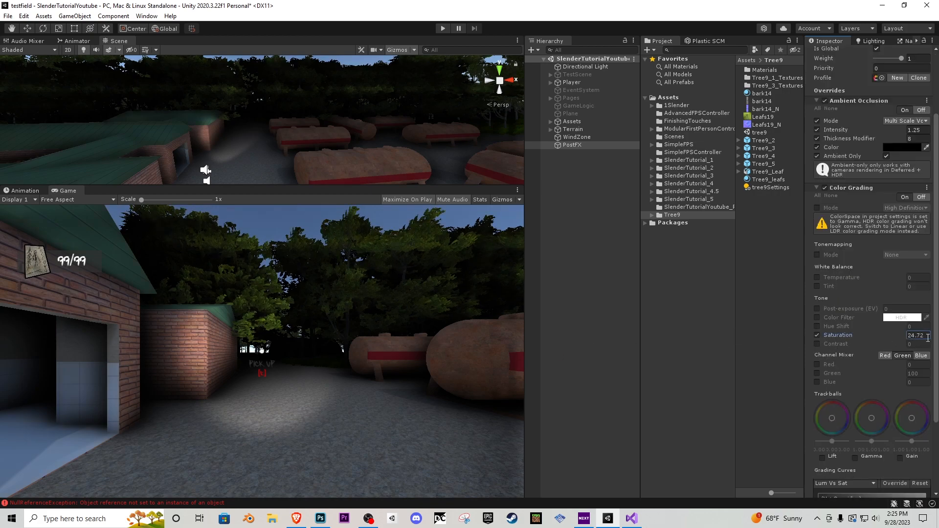
left_click(926, 338)
type("25")
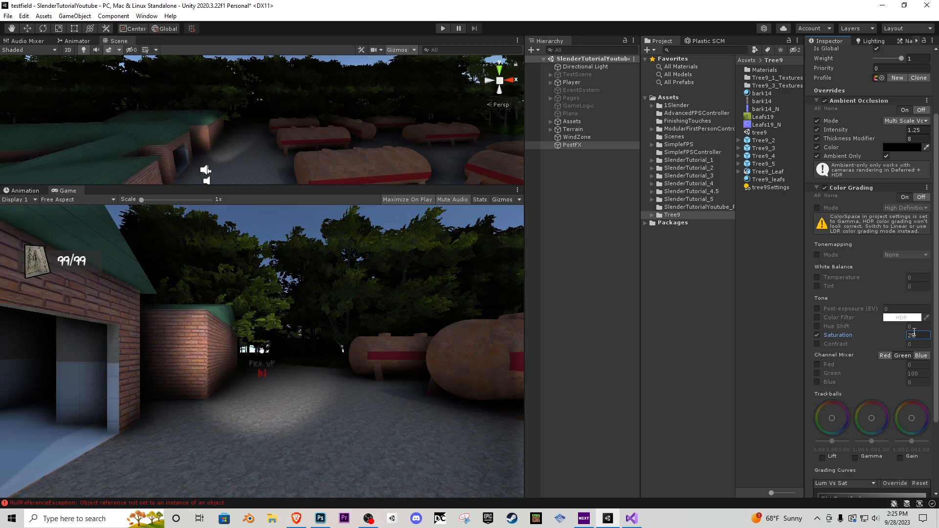
type("35")
left_click(815, 187)
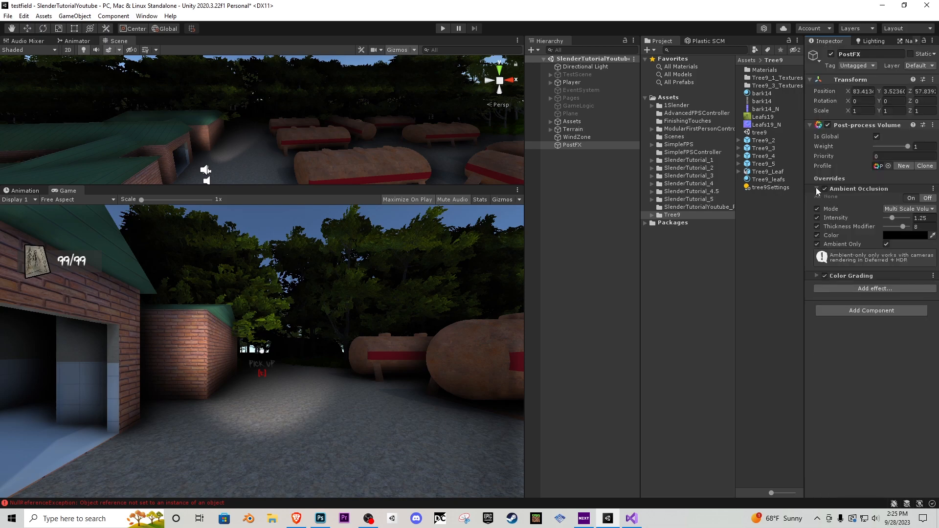
Step: Add a Grain effect to the PostFX volume and enable its Colored, Intensity, Size and Luminance Contribution overrides
left_click(866, 288)
mouse_move(880, 298)
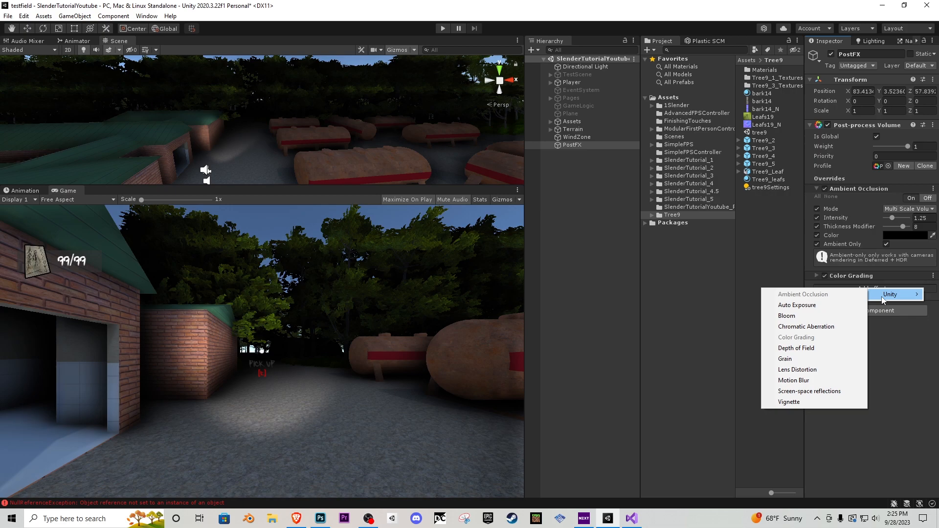
left_click(794, 359)
left_click(816, 284)
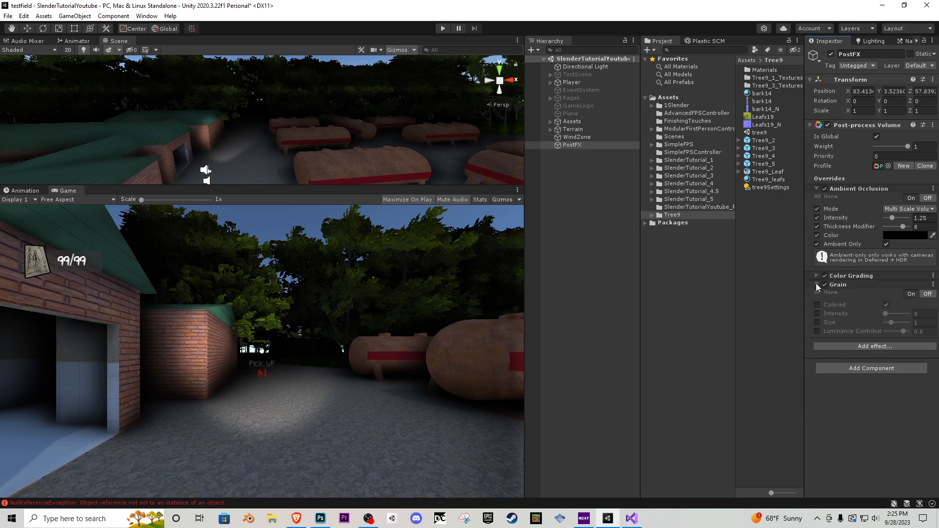
left_click(817, 304)
left_click(817, 313)
left_click(817, 322)
left_click(816, 331)
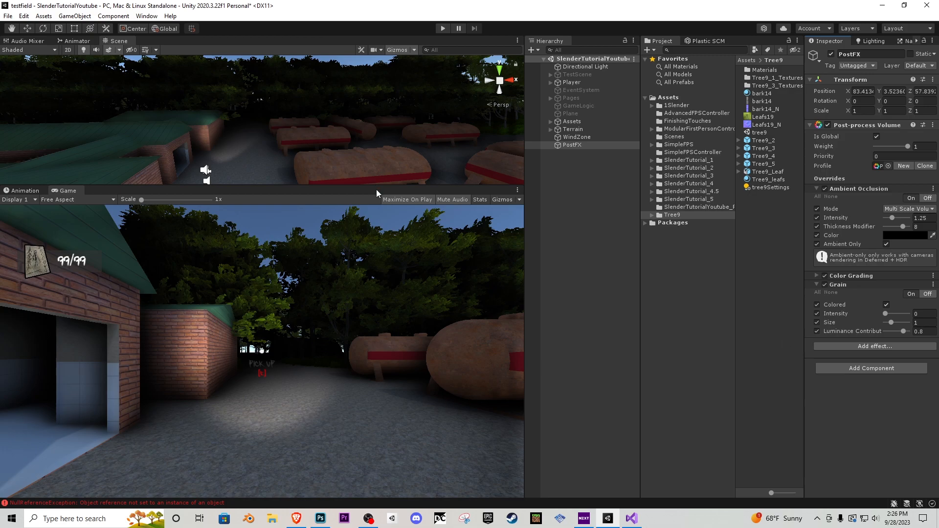
Step: Enlarge the Game view in both directions, and set the Grain Intensity to 0.3 and Size to 1.5
left_click_drag(375, 186, 397, 144)
left_click_drag(525, 236, 594, 236)
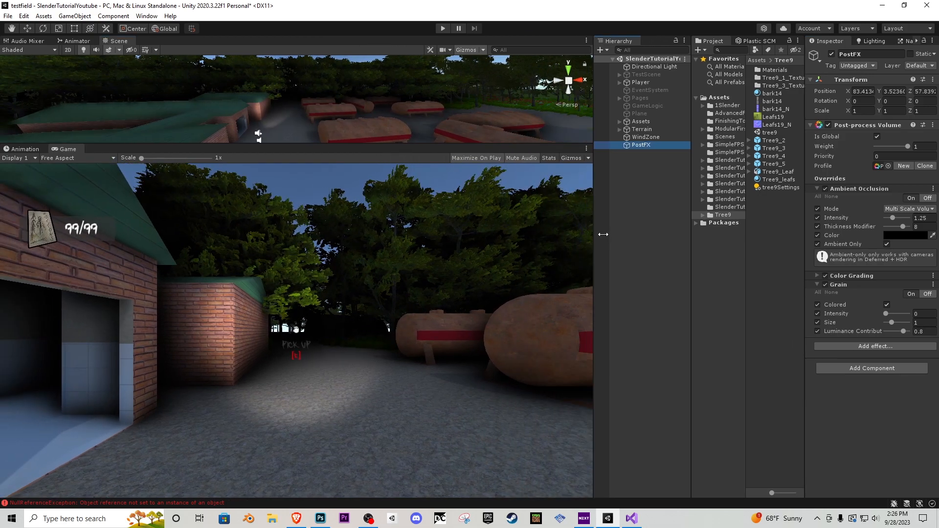
mouse_move(885, 313)
left_mouse_down()
mouse_move(926, 320)
mouse_move(883, 317)
mouse_move(906, 318)
mouse_move(890, 321)
mouse_move(898, 317)
left_mouse_up()
type(".3")
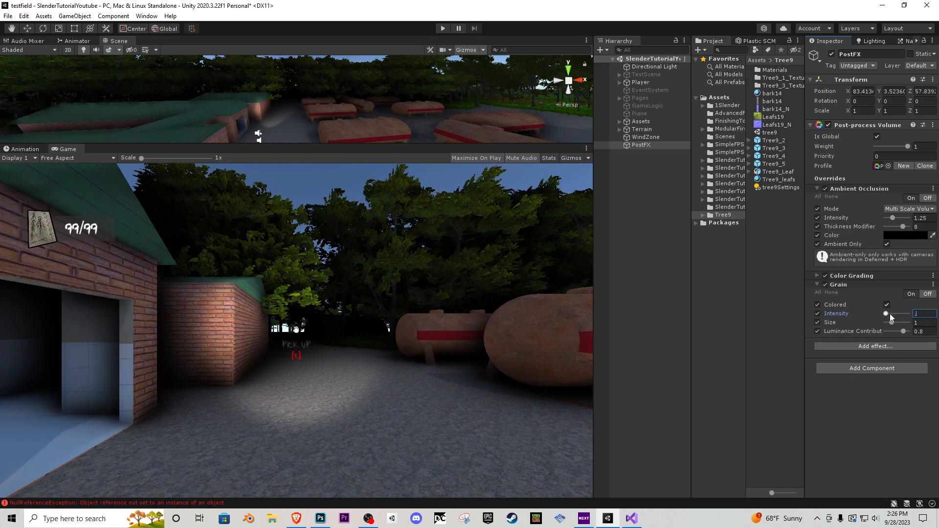
mouse_move(891, 323)
left_mouse_down()
mouse_move(916, 324)
mouse_move(878, 325)
mouse_move(890, 327)
left_mouse_up()
type("1")
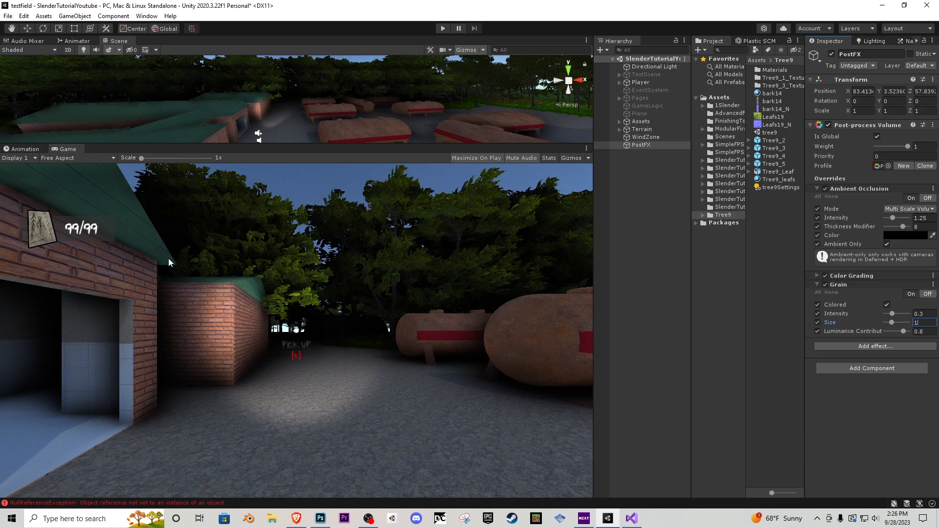
type(".5")
Step: Set the Grain Intensity to 0.45 and the Grain Size to 1.15
left_click(921, 315)
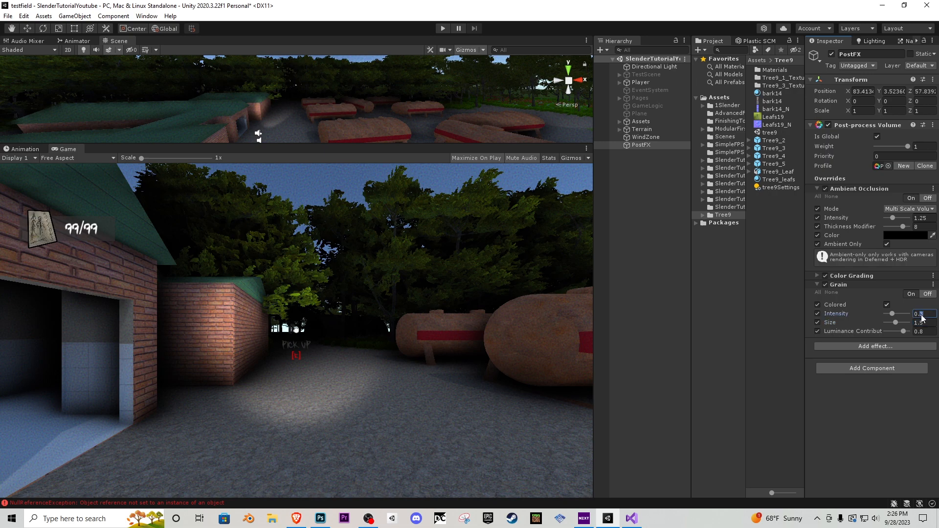
type("45")
left_click(921, 322)
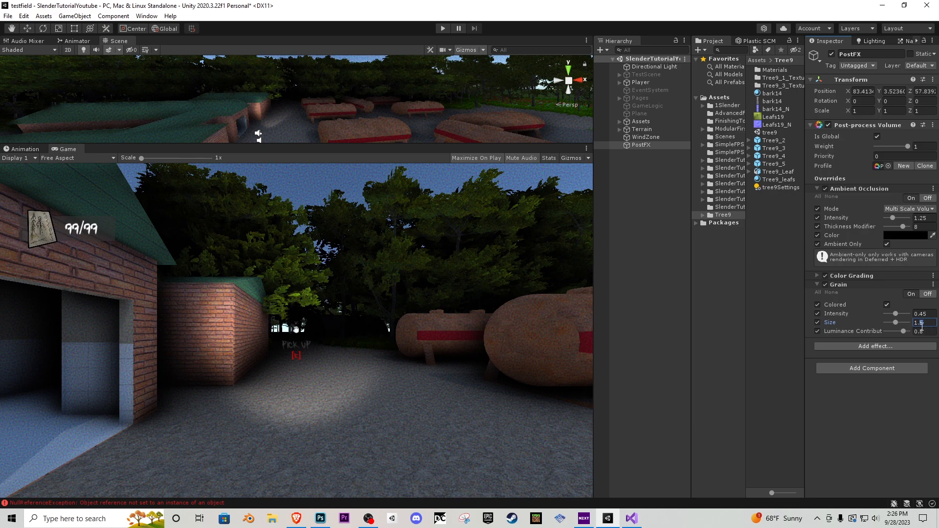
key("BackSpace")
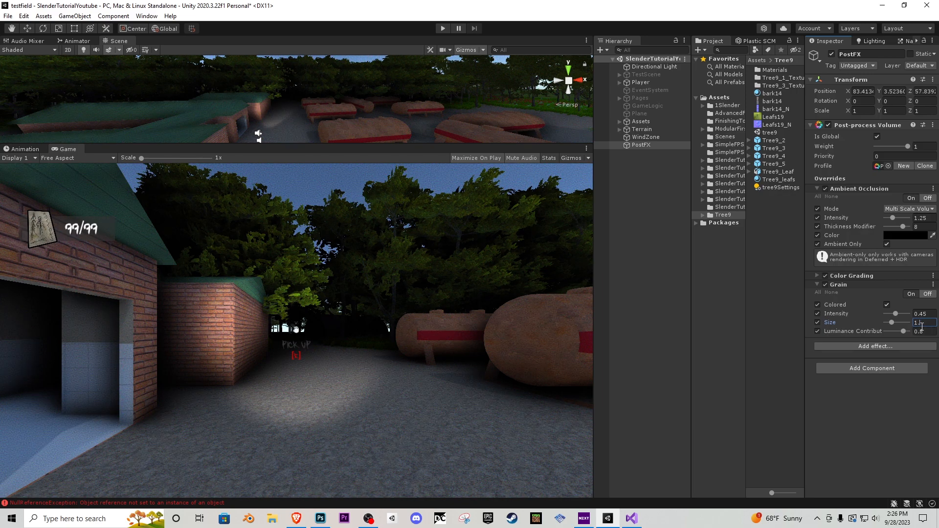
type("15")
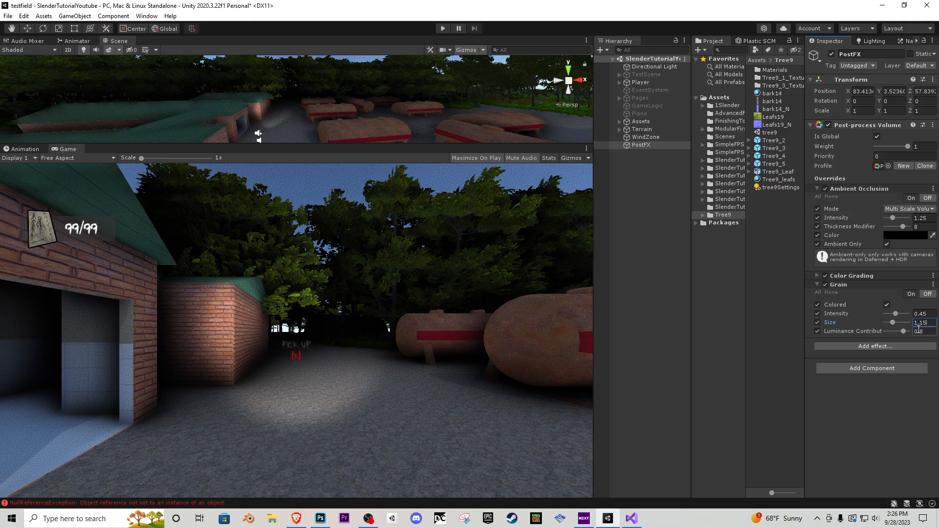
Step: Collapse the Grain settings, add a Vignette effect to the PostFX volume, and expand the Vignette settings
left_click(817, 286)
left_click(870, 298)
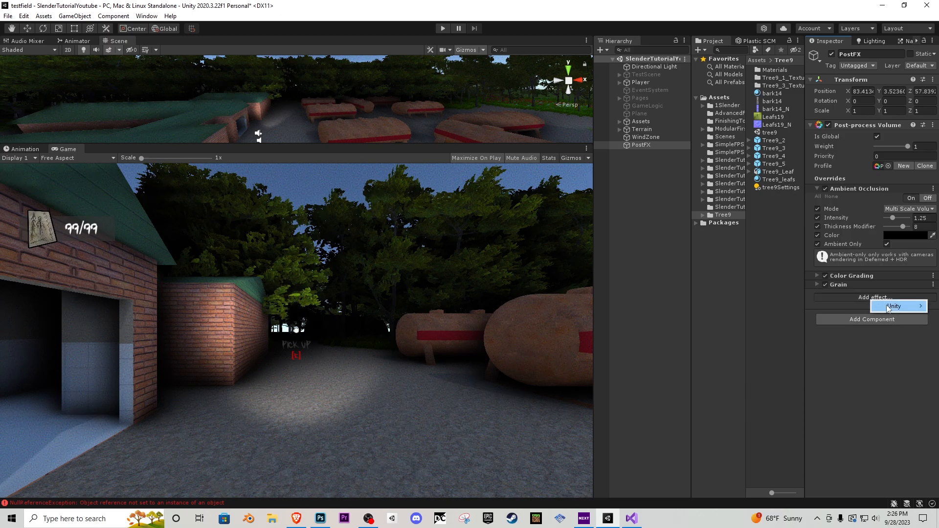
mouse_move(887, 308)
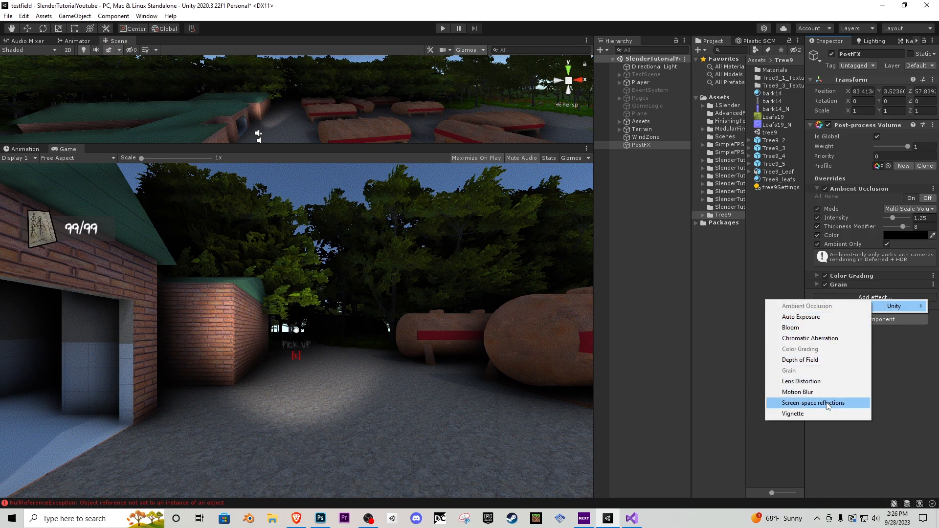
left_click(814, 414)
left_click(817, 293)
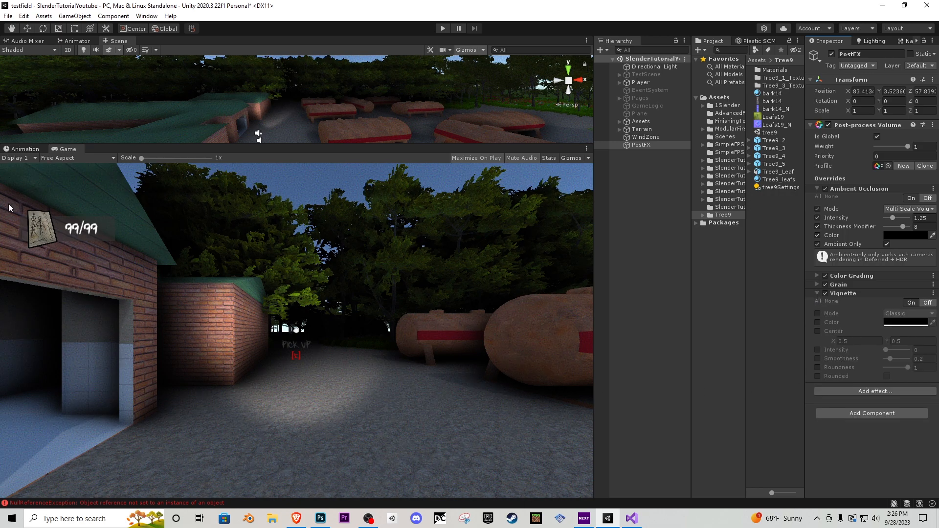
Step: Enable the Vignette's Mode, Color, Intensity and Smoothness overrides, set Intensity to 0.29 and Smoothness to 1, and collapse its settings
left_click(817, 314)
left_click(817, 322)
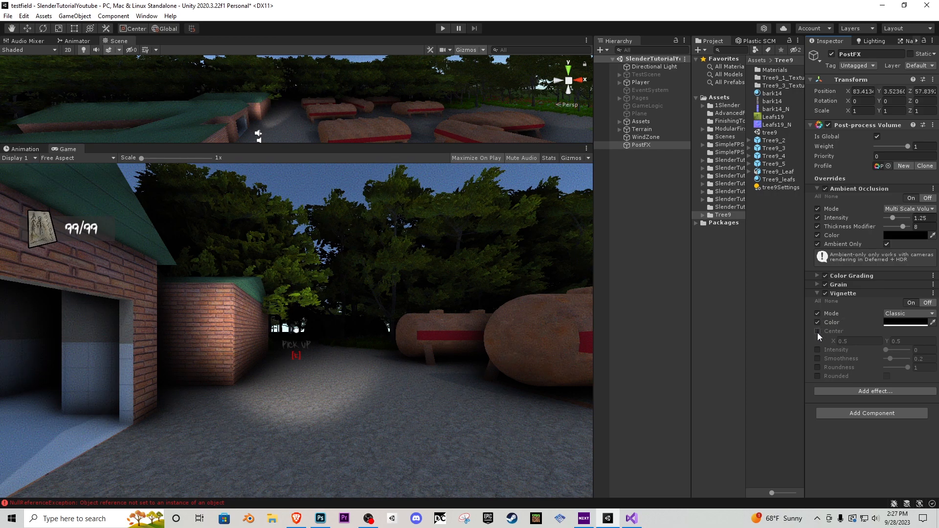
left_click(817, 349)
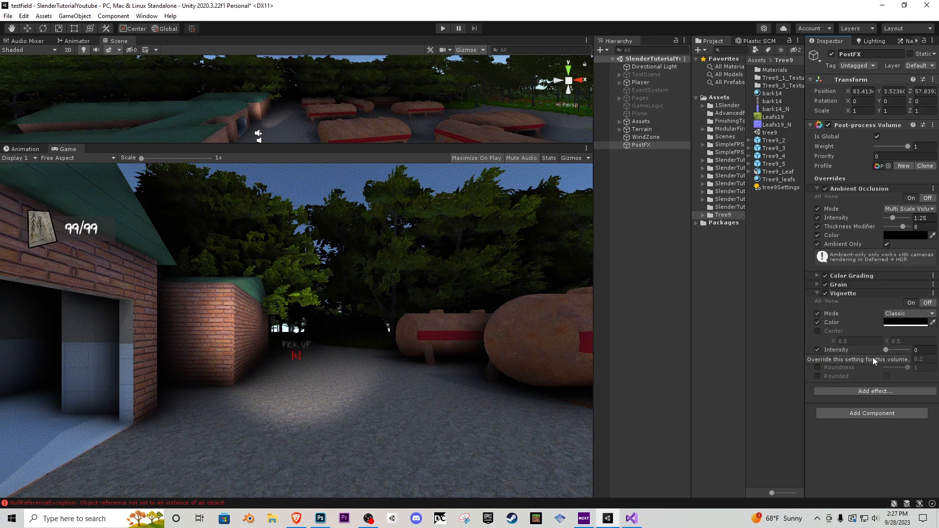
mouse_move(887, 350)
left_mouse_down()
mouse_move(909, 353)
mouse_move(884, 360)
mouse_move(908, 361)
mouse_move(905, 349)
mouse_move(880, 351)
mouse_move(893, 351)
left_mouse_up()
left_click(816, 358)
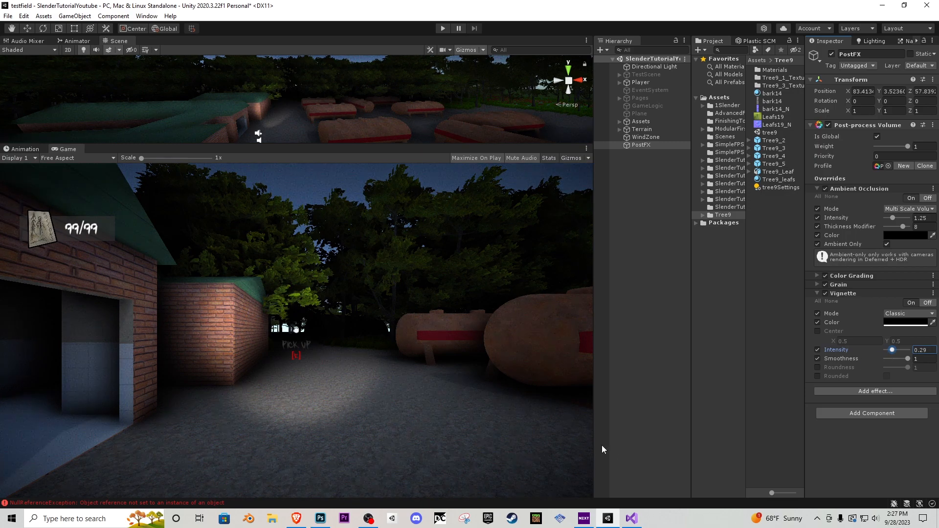
left_click(843, 294)
Step: Add a Bloom effect to the PostFX volume and expand its settings
left_click(873, 306)
mouse_move(861, 313)
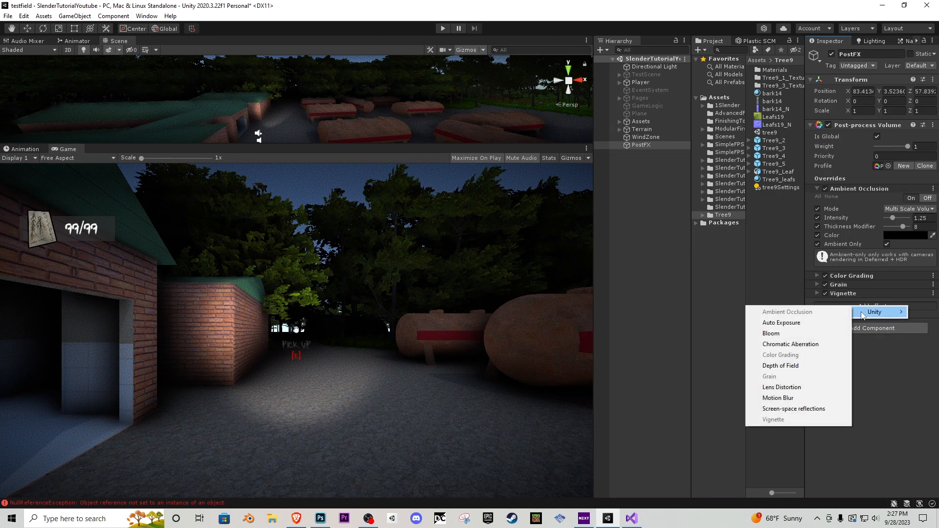
left_click(790, 334)
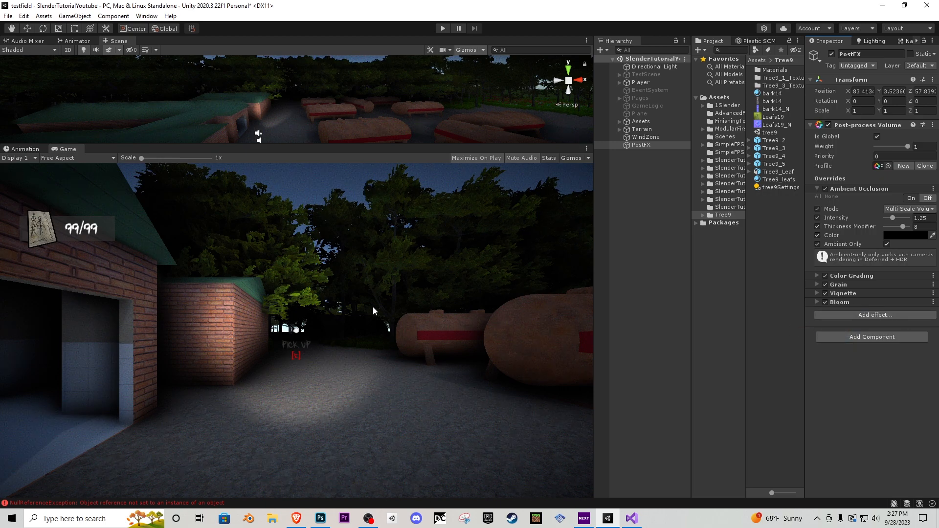
left_click(817, 302)
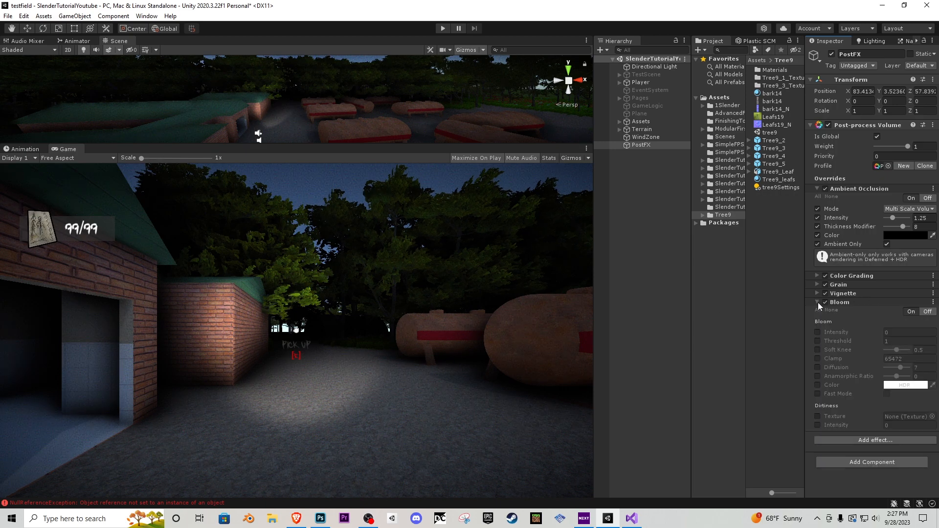
Step: Enable only the Bloom Intensity override, set it to 5, and collapse the Bloom settings
left_click(818, 332)
left_click(818, 341)
left_click(817, 341)
left_click(892, 332)
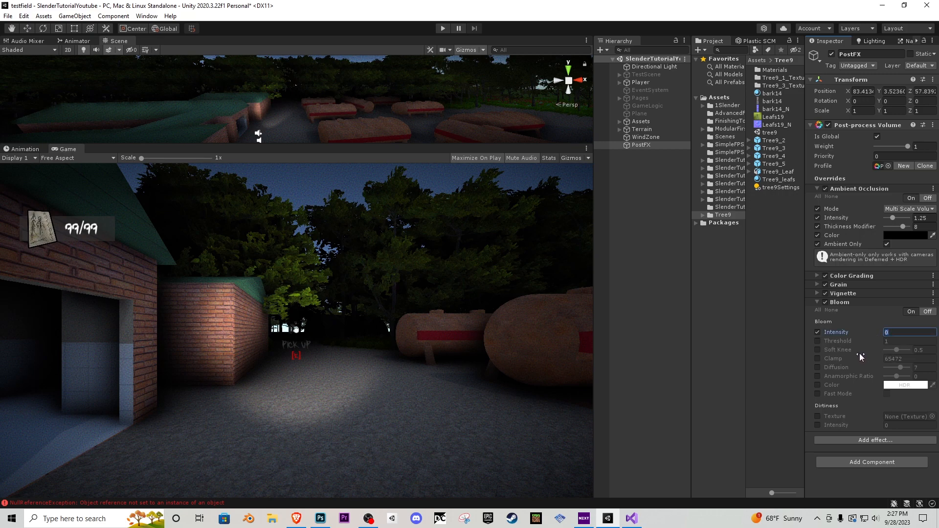
type("5")
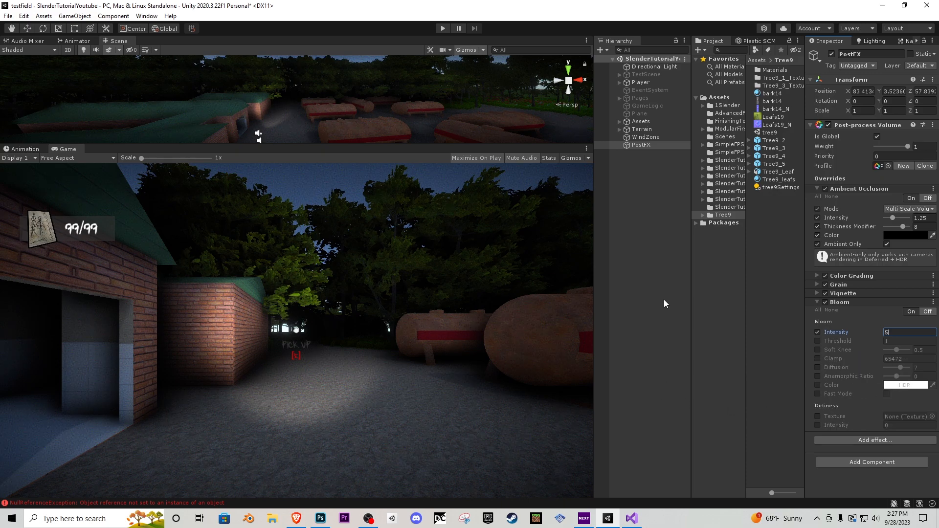
left_click(818, 302)
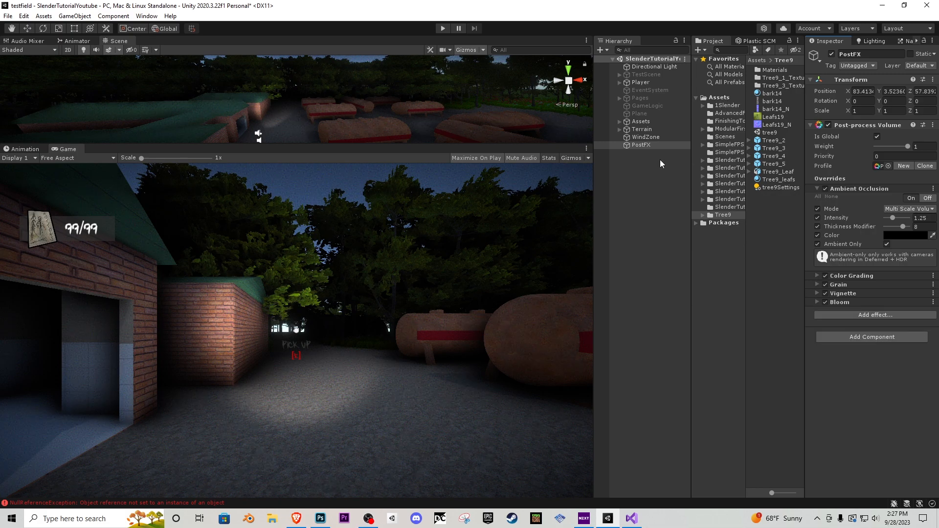
Step: Enlarge the Scene view and change the Directional Light's color to a dark shade
left_click_drag(536, 145, 528, 325)
left_click(649, 67)
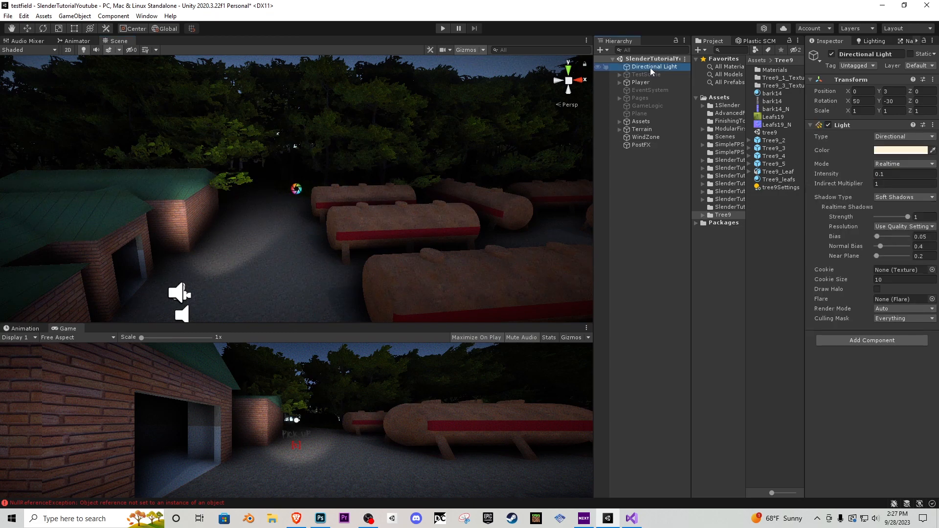
left_click(888, 151)
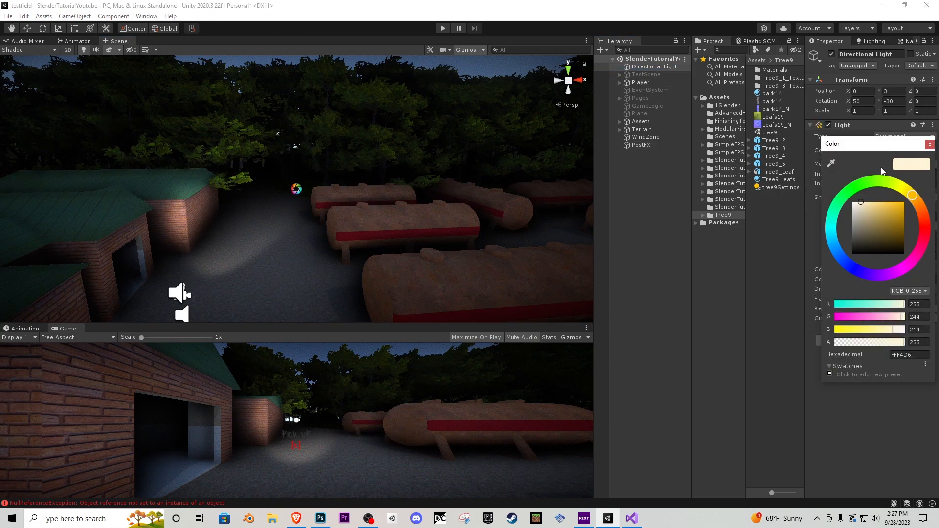
mouse_move(862, 206)
left_mouse_down()
mouse_move(845, 200)
mouse_move(832, 240)
mouse_move(814, 244)
left_mouse_up()
left_click(929, 144)
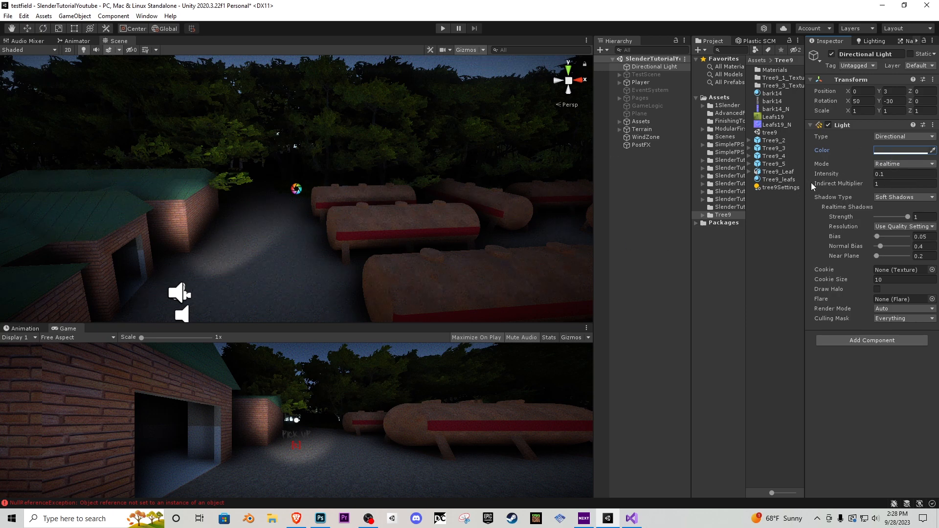
Step: Open the scene's environment lighting settings
left_click(874, 41)
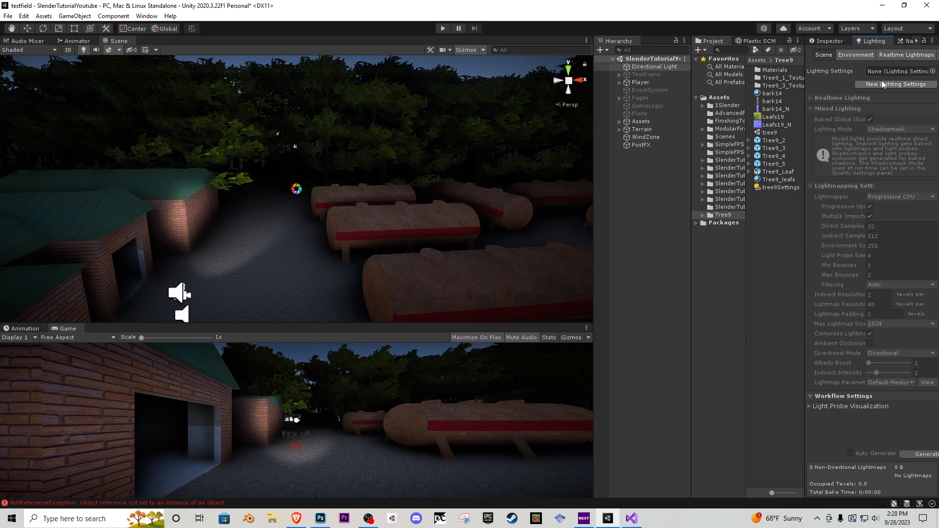
left_click(147, 16)
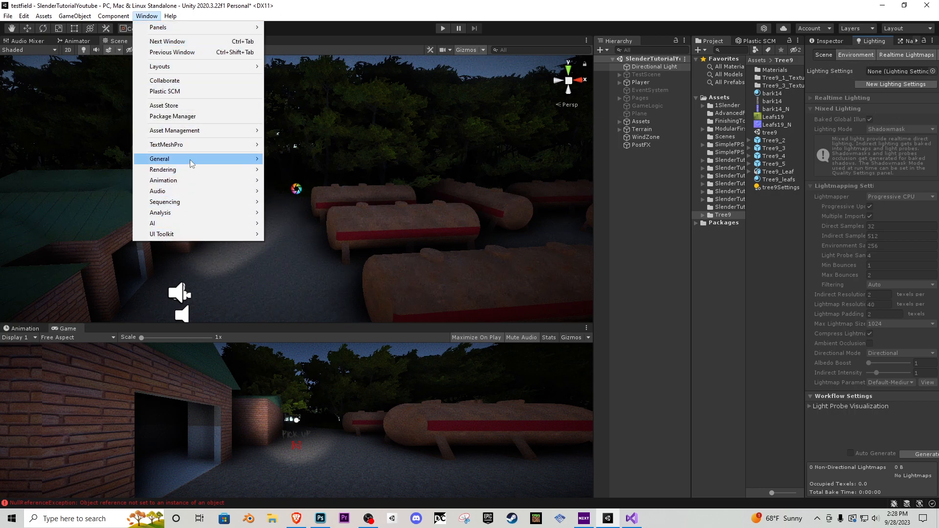
mouse_move(188, 171)
left_click(300, 171)
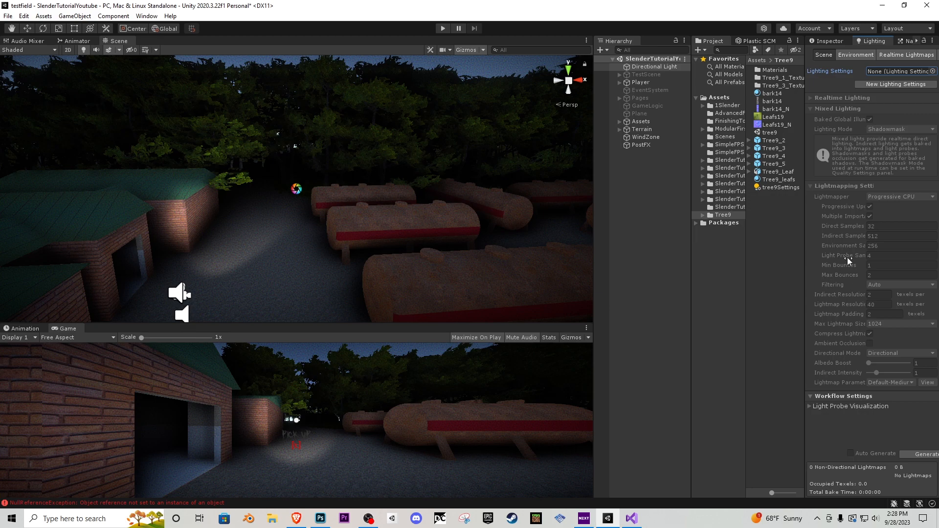
left_click(856, 54)
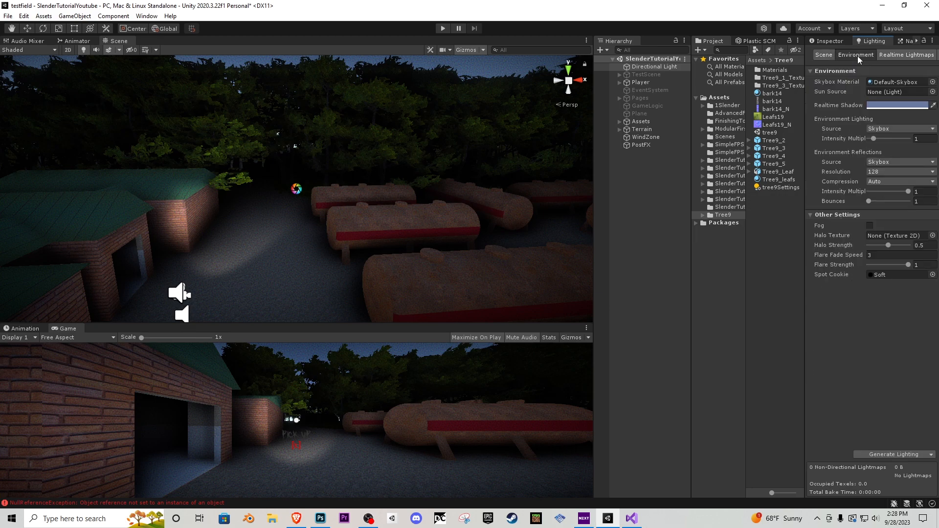
Step: Change the environment's Realtime Shadow Color to a neutral grey
left_click(872, 106)
mouse_move(862, 183)
left_mouse_down()
mouse_move(844, 180)
mouse_move(836, 190)
left_mouse_up()
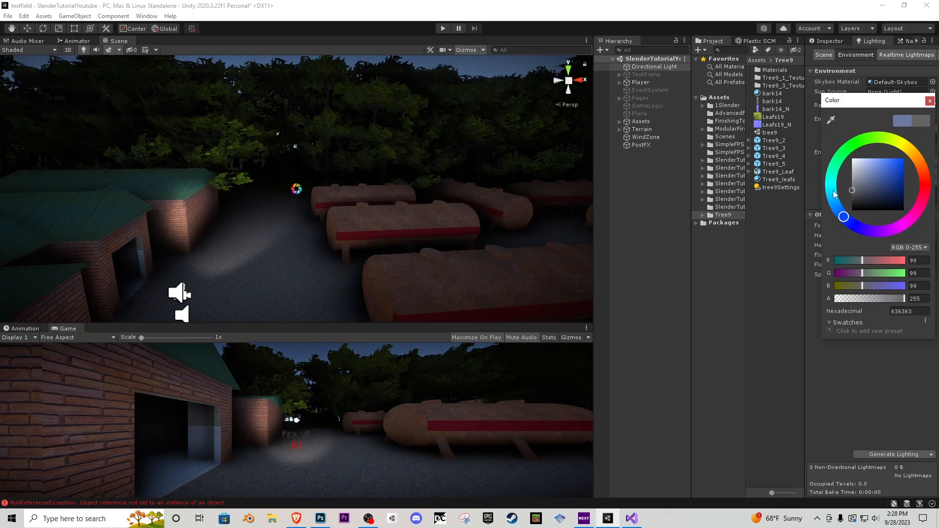
left_click(932, 101)
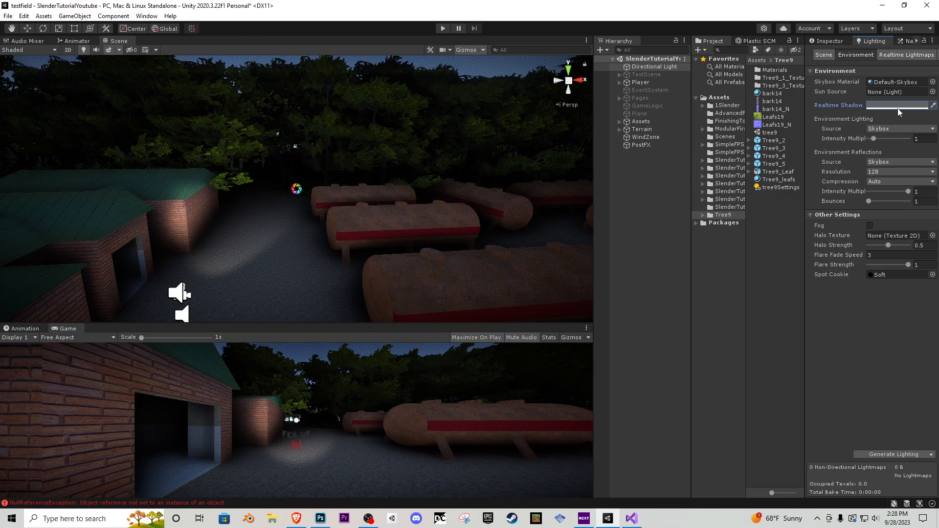
left_click(896, 106)
mouse_move(855, 194)
left_mouse_down()
mouse_move(845, 203)
mouse_move(837, 183)
left_mouse_up()
left_click(927, 100)
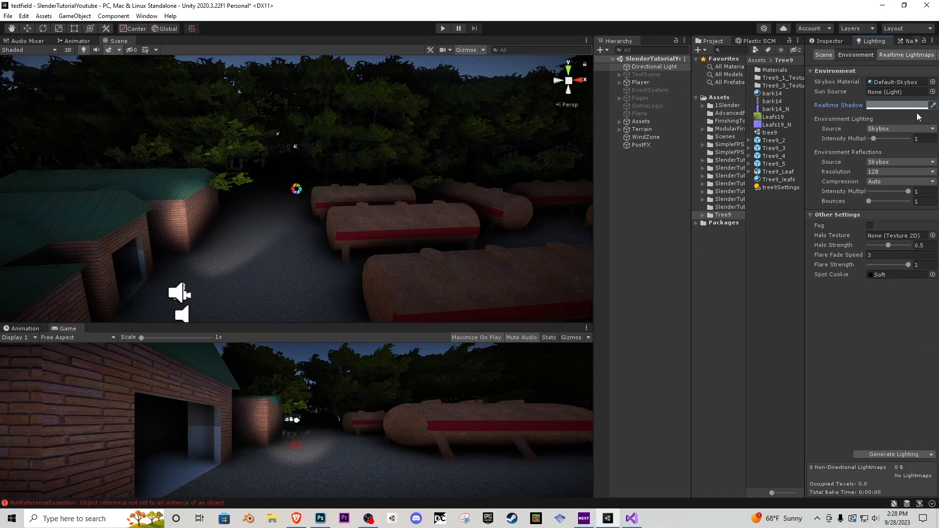
Step: Set the Environment Lighting source to Color and make its Ambient Color a neutral grey
left_click(884, 129)
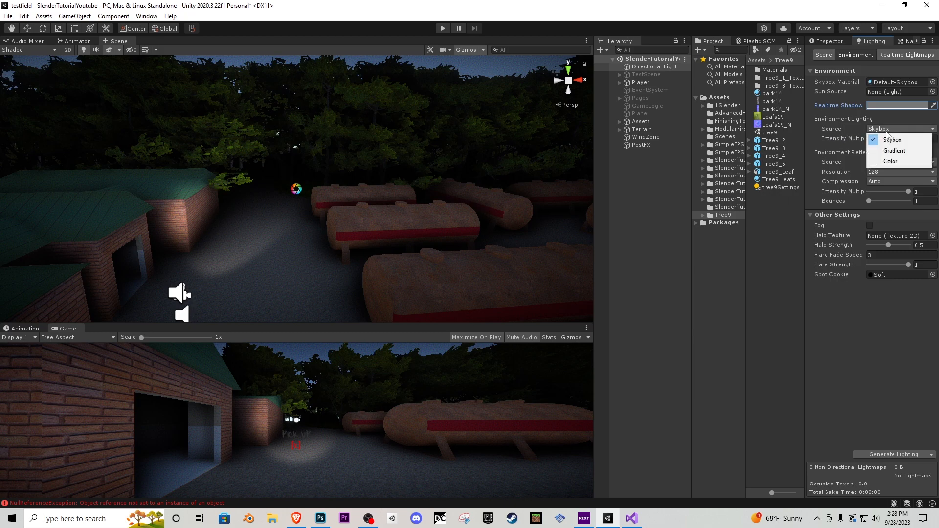
left_click(897, 161)
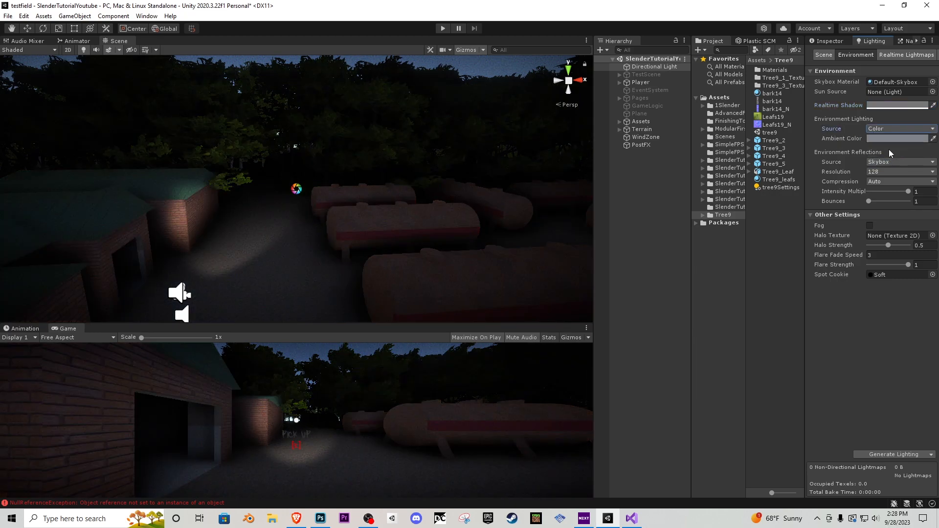
left_click(887, 140)
mouse_move(864, 216)
left_mouse_down()
mouse_move(846, 213)
mouse_move(841, 185)
mouse_move(827, 249)
mouse_move(811, 222)
left_mouse_up()
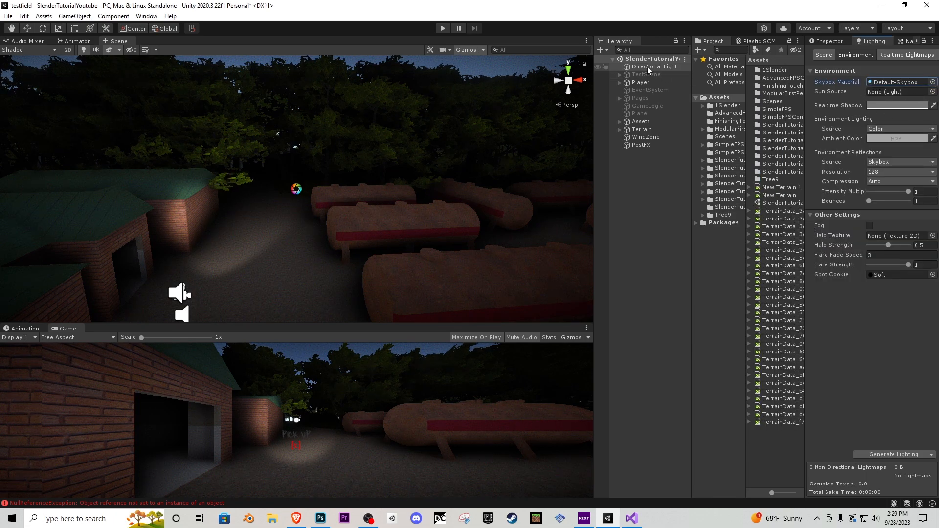
Step: Assign the Directional Light as the environment's Sun Source and set the Skybox Material to None
left_click_drag(646, 66, 894, 94)
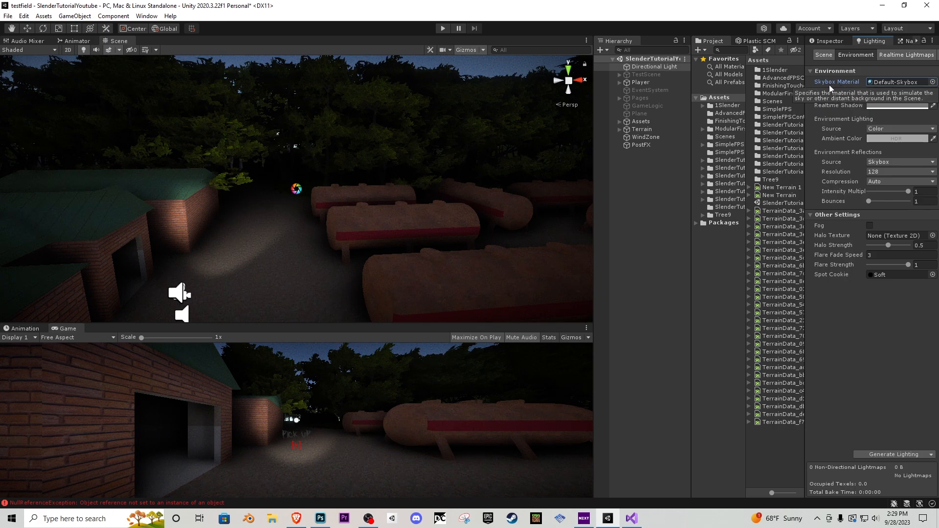
left_click(933, 82)
left_click_drag(929, 277, 923, 119)
left_click(694, 122)
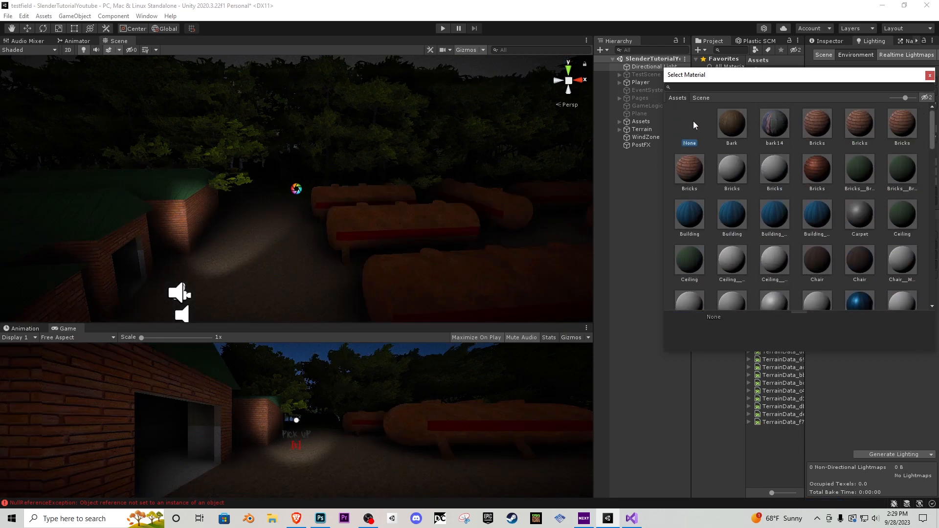
double_click(692, 121)
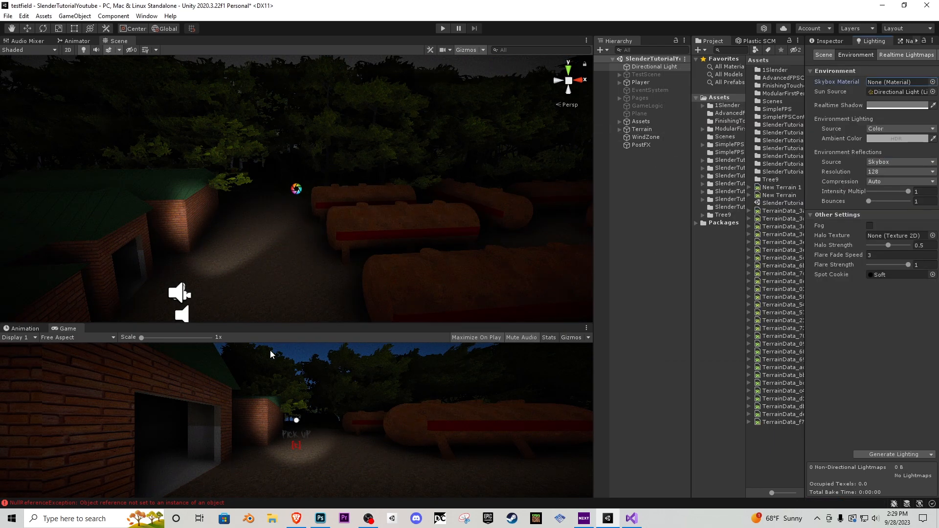
Step: Set the Clear Flags of the Player's Camera to Solid Color and choose a dark blue Background color
left_click(619, 83)
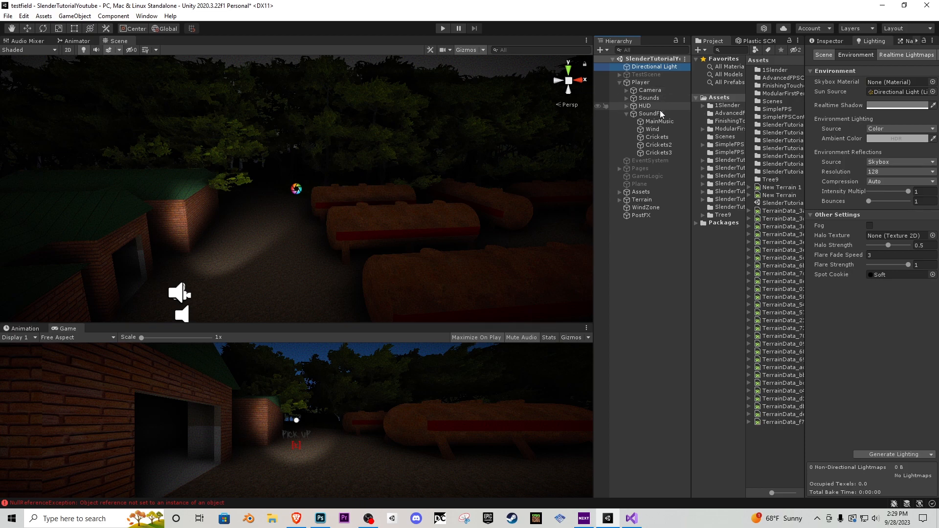
left_click(659, 91)
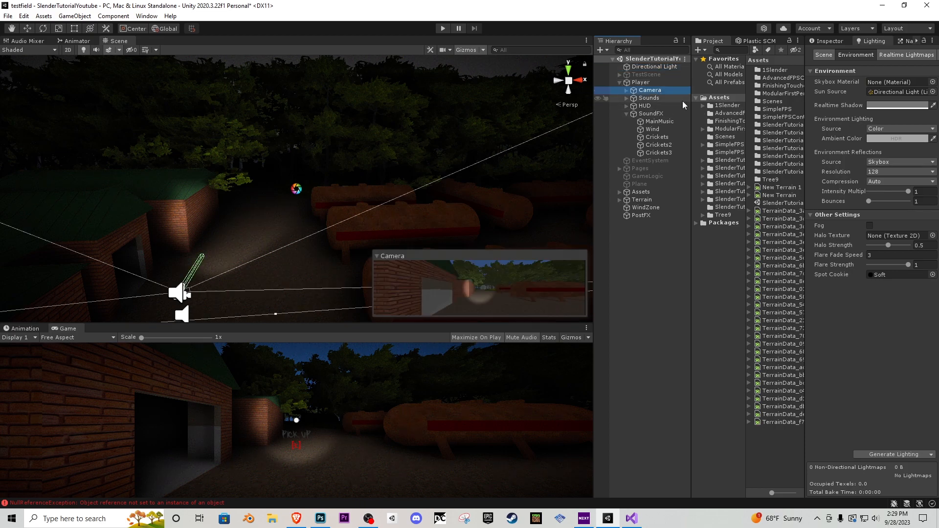
left_click(831, 41)
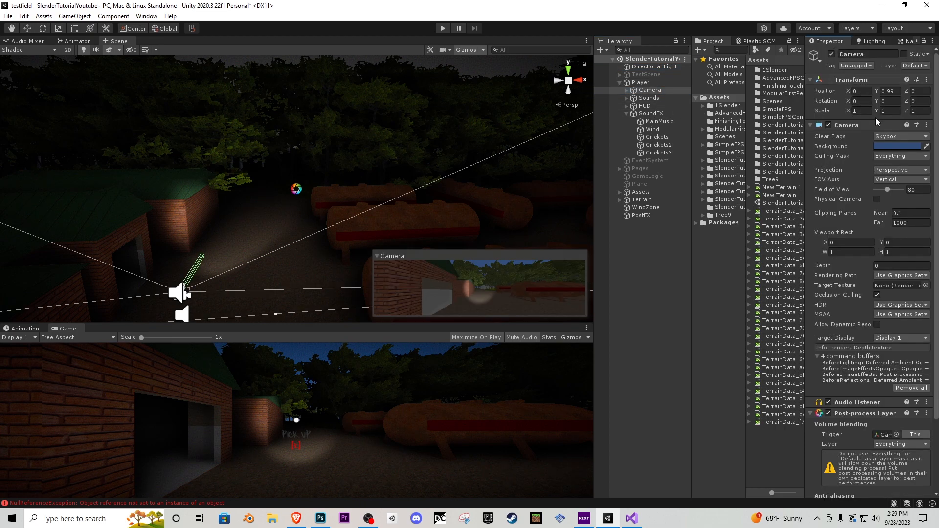
left_click(895, 137)
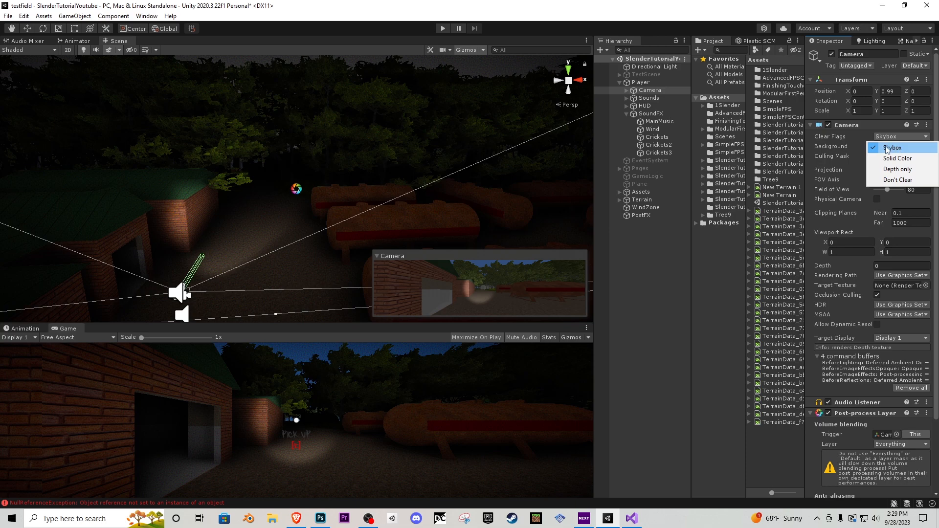
left_click(899, 158)
left_click(897, 148)
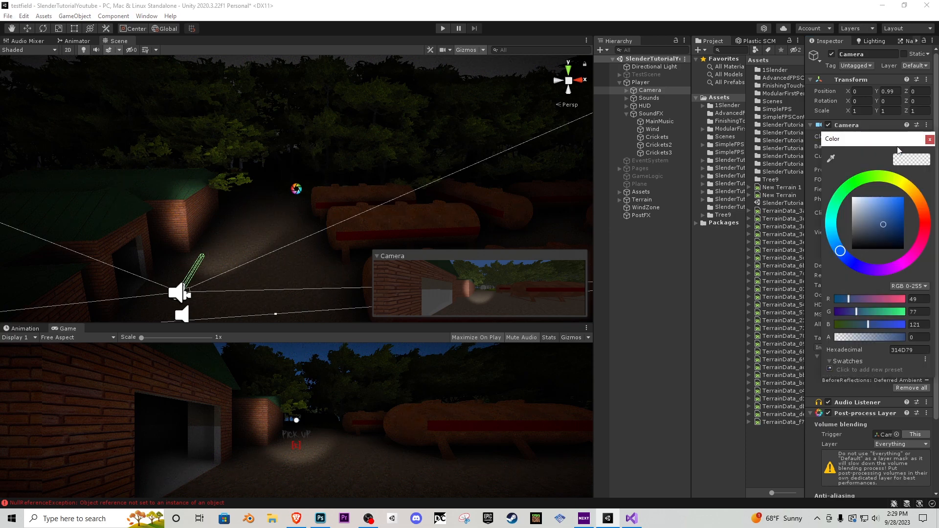
left_click_drag(858, 223, 883, 242)
Step: Play the game and walk among the tanks with the flashlight toggled on and off to check the night lighting
left_click(445, 29)
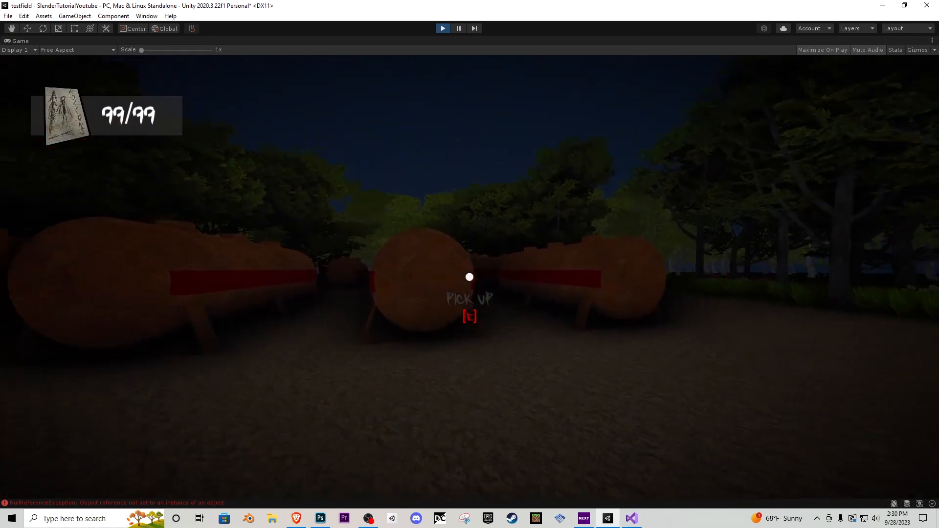
key("a")
key("w")
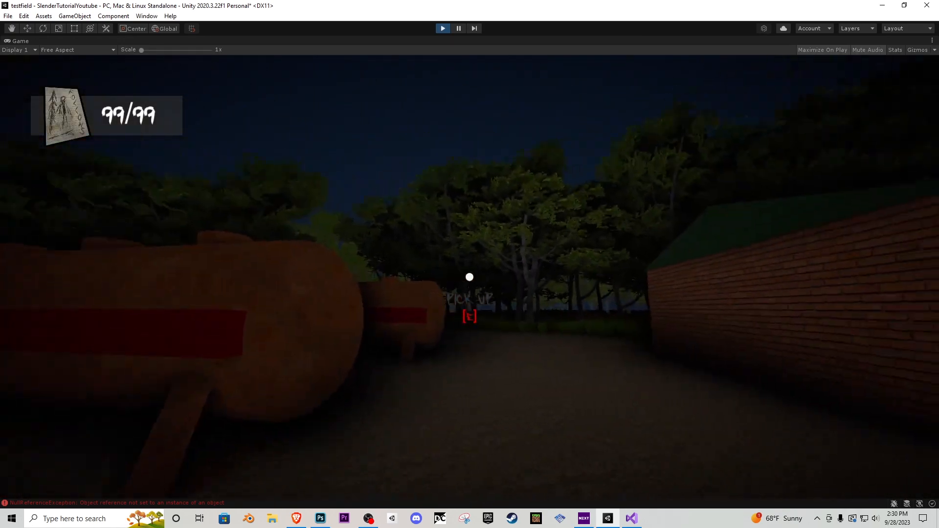
key("f")
key("w")
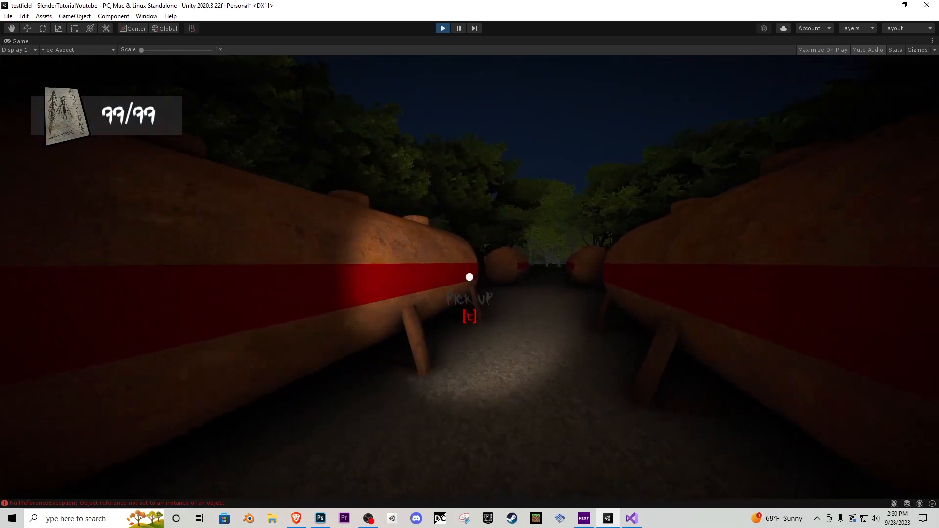
key("f")
key("s")
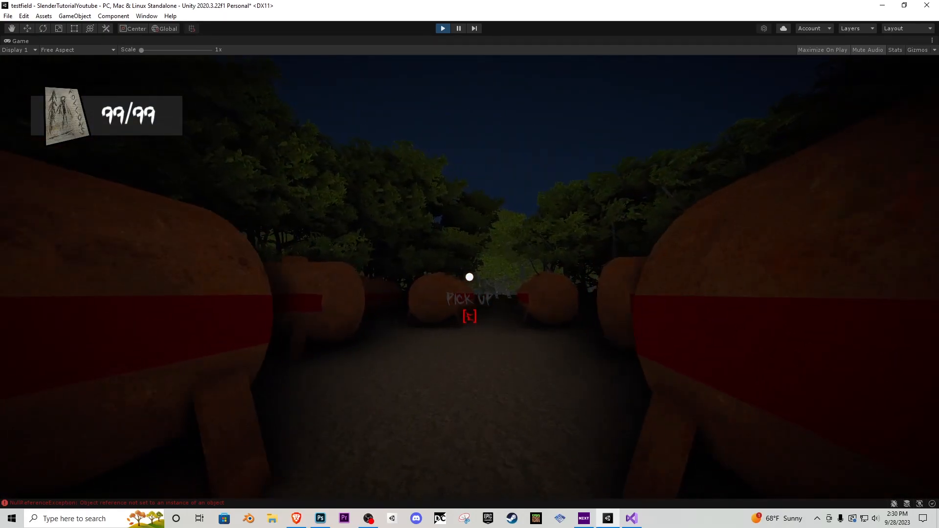
key("w")
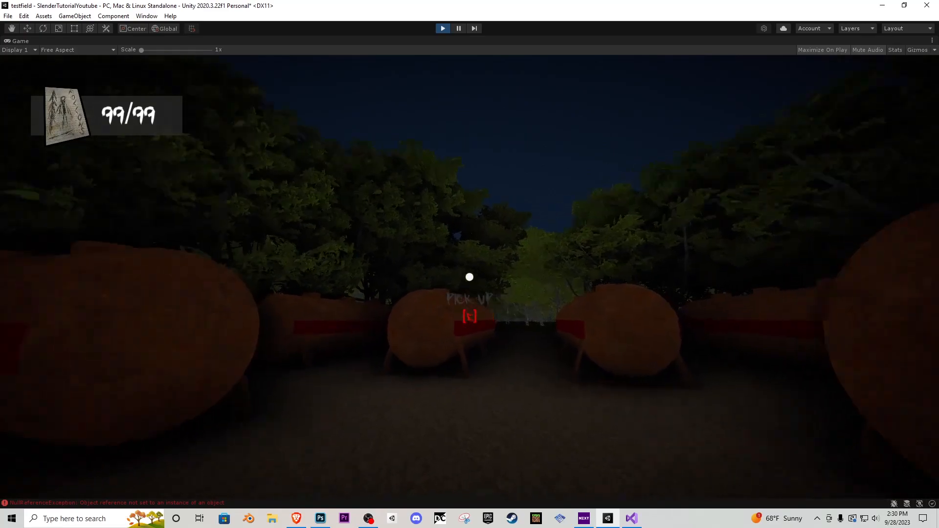
Step: Walk between the tanks and along the tree-lined path, look up at the night sky, and stop the playtest
key("w")
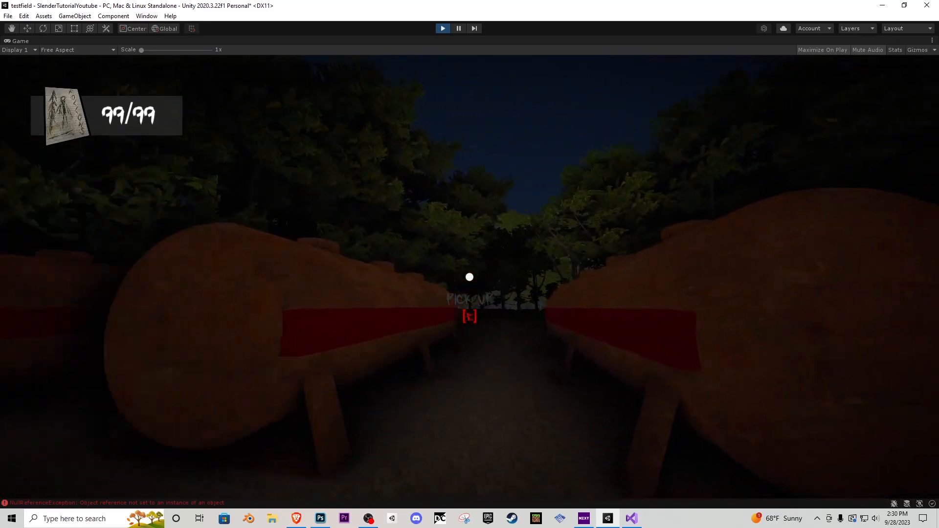
key("w")
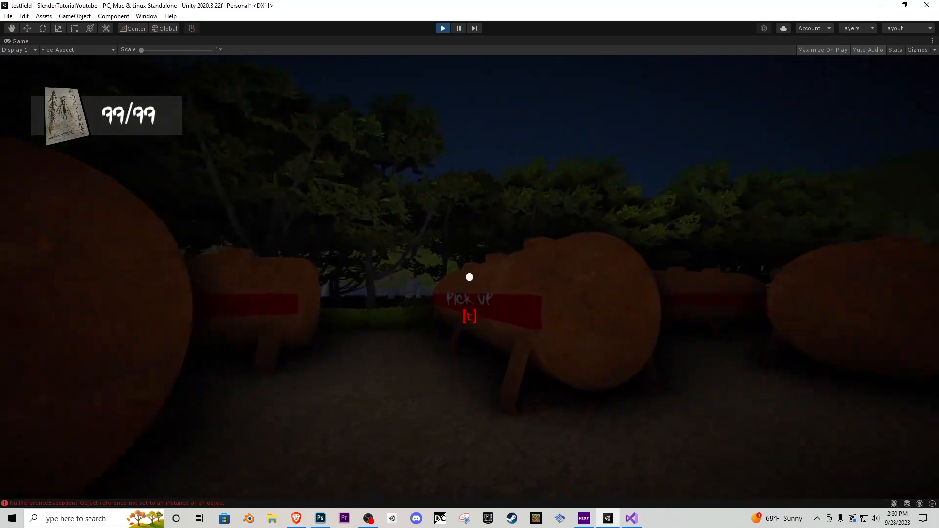
key("w")
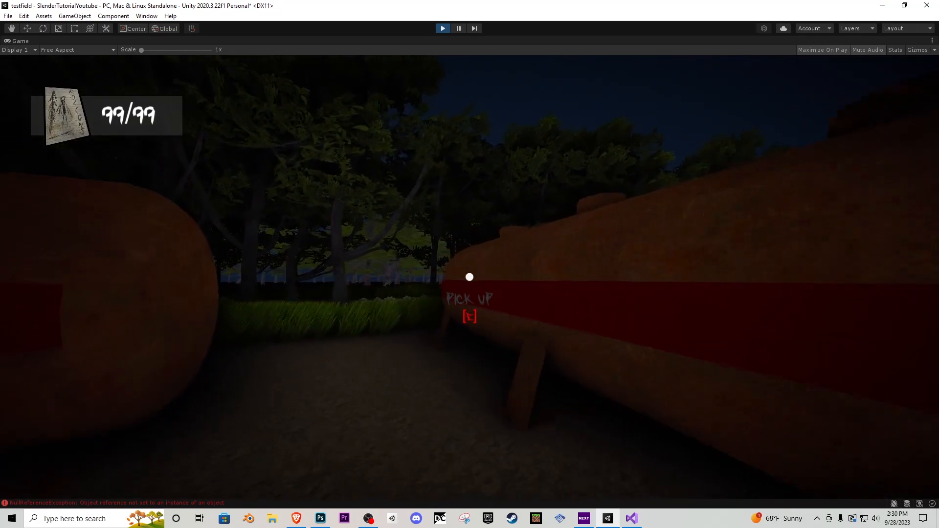
key("w")
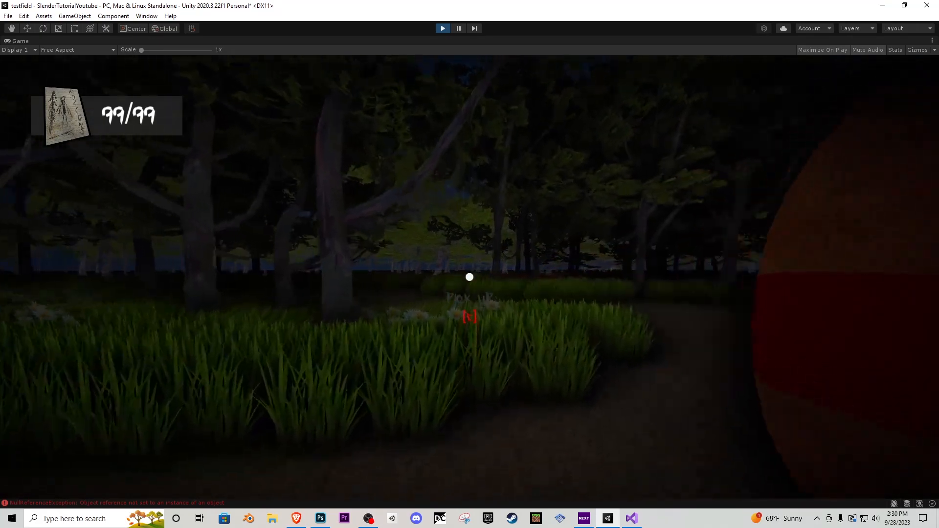
key("w")
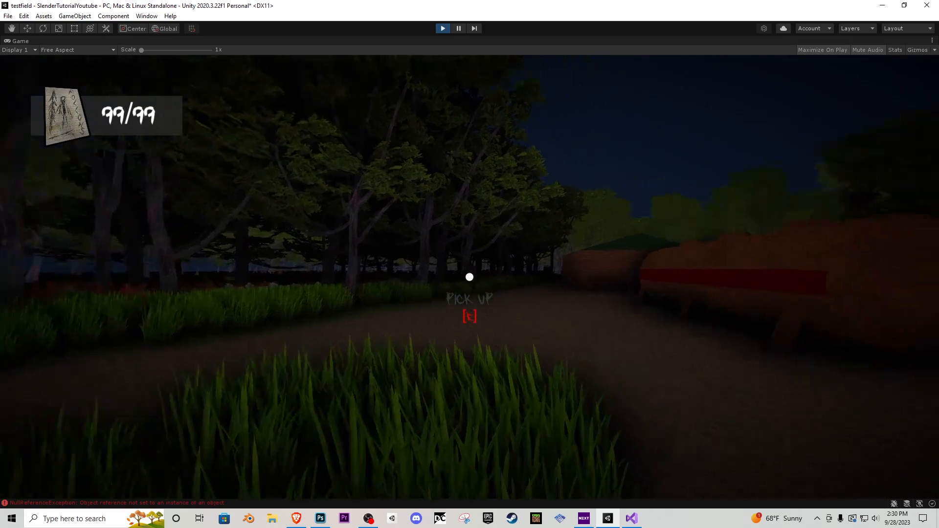
key("w")
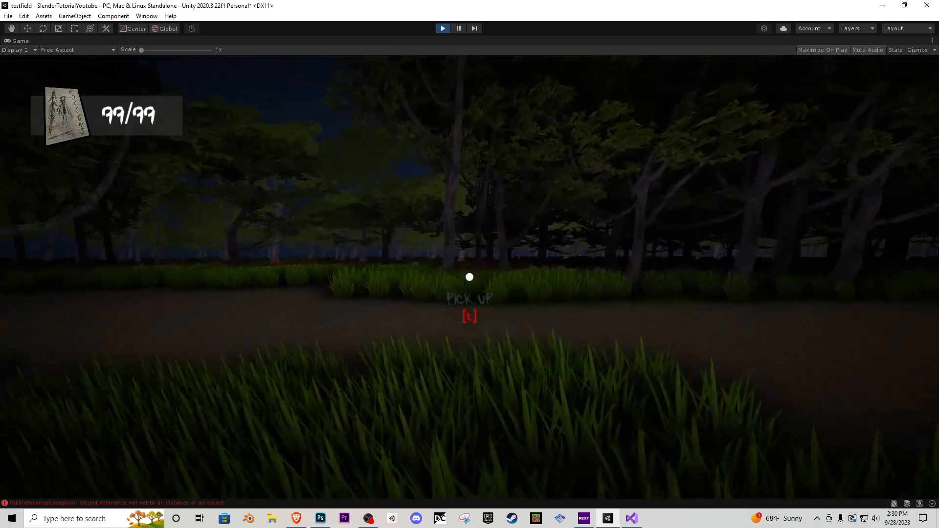
key("w")
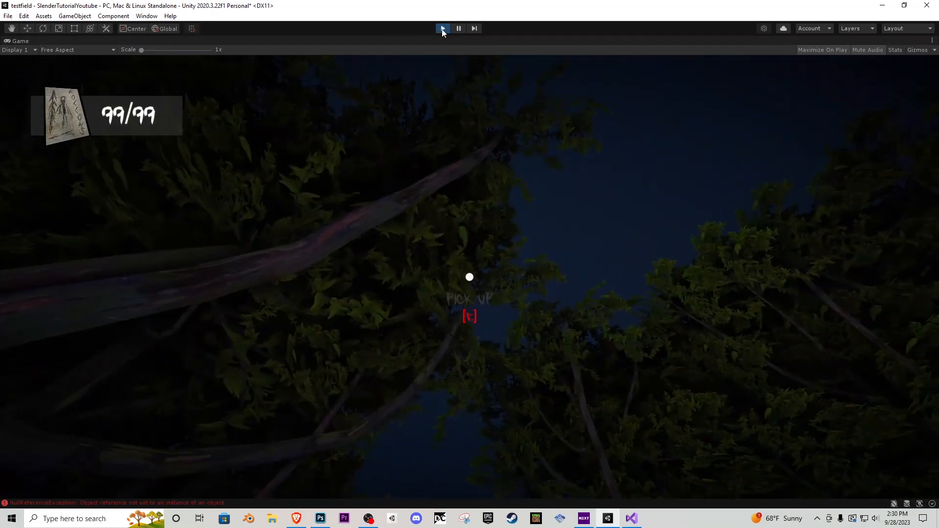
key("ctrl+p")
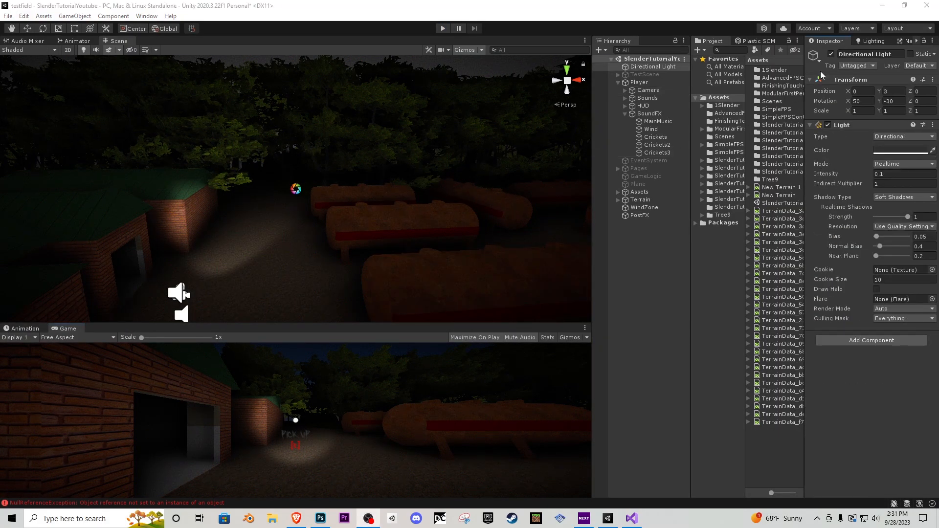
Step: Lower the Environment Lighting Ambient Color intensity to -1 and enlarge the Game view
left_click(874, 41)
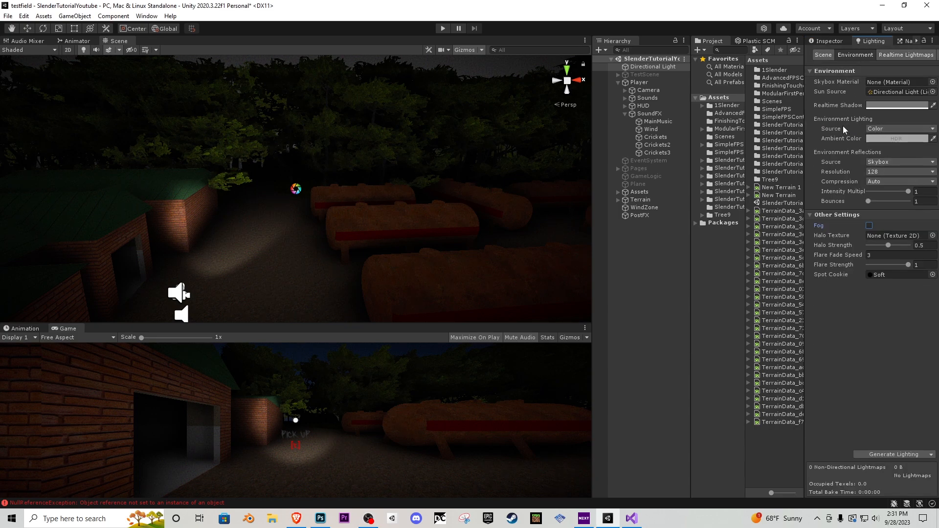
left_click(879, 139)
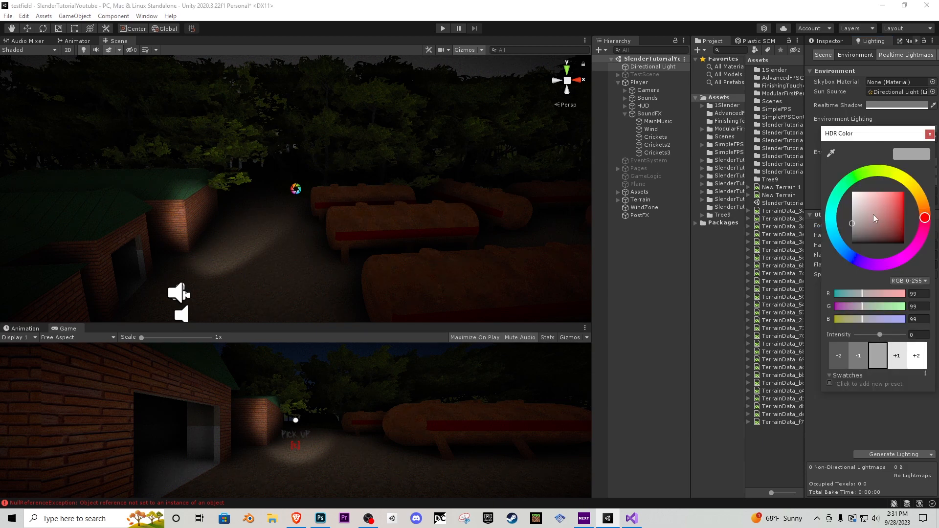
left_click(859, 356)
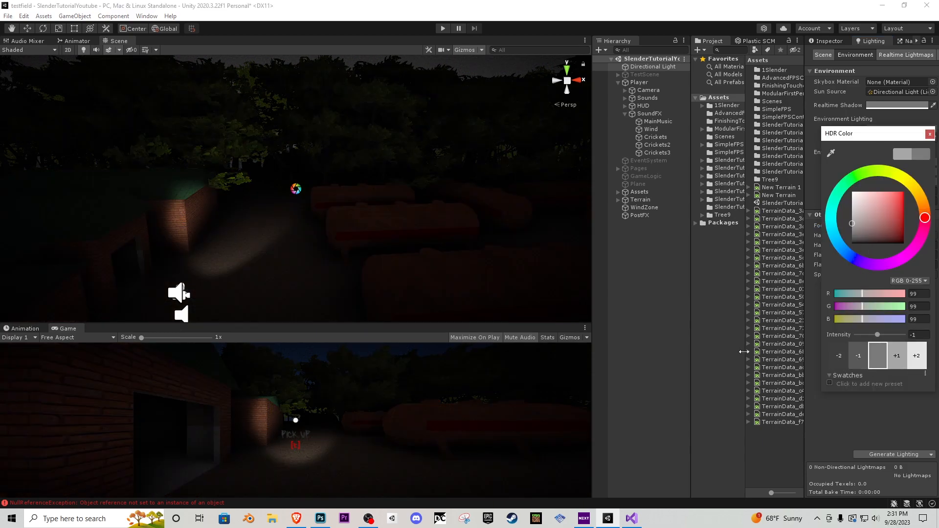
left_click_drag(377, 325, 366, 119)
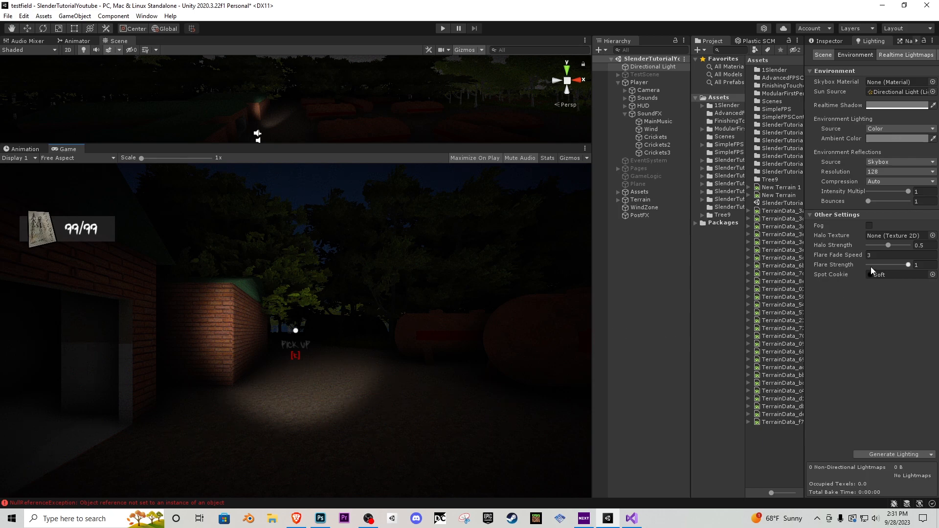
Step: Enable Fog in the scene's environment settings and make its color black (000000)
left_click(868, 225)
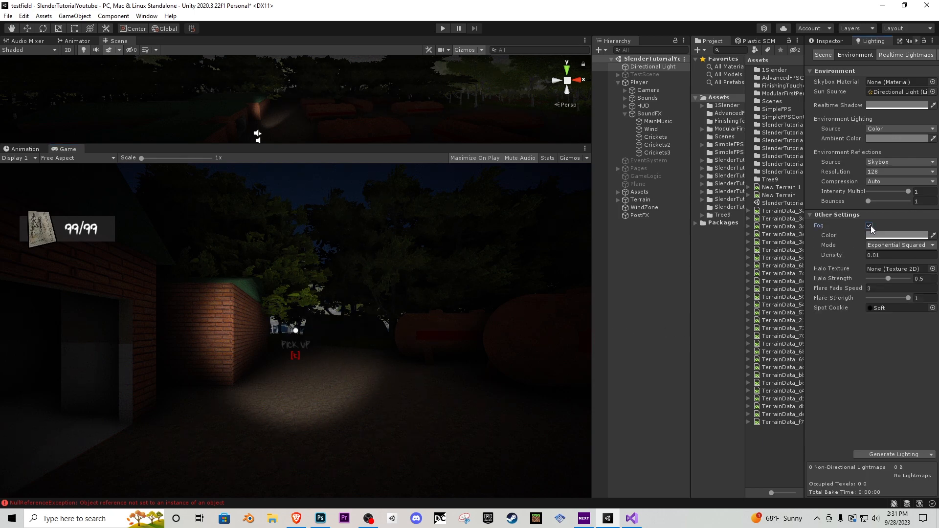
left_click(896, 235)
left_click_drag(853, 318, 832, 341)
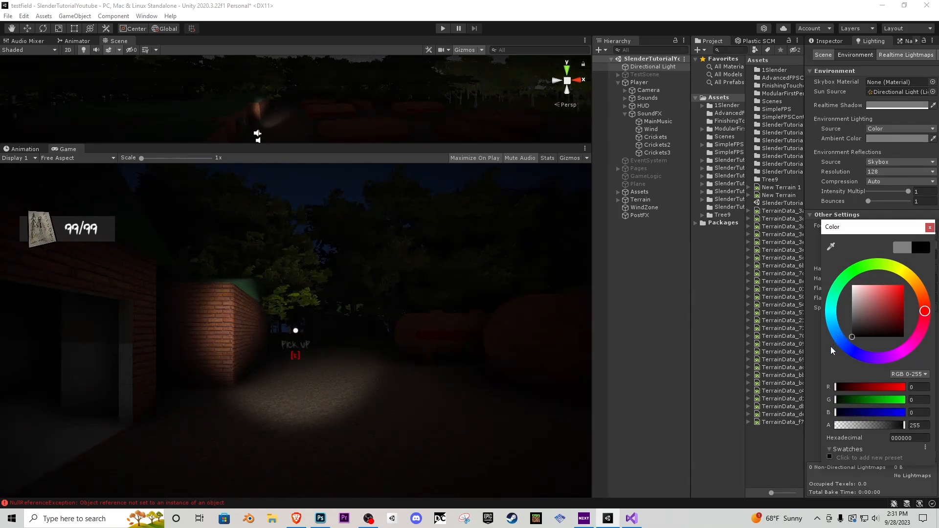
left_click(929, 228)
Step: Set the Exponential Squared fog's Density to 0.1
left_click(855, 254)
left_click_drag(856, 254, 859, 256)
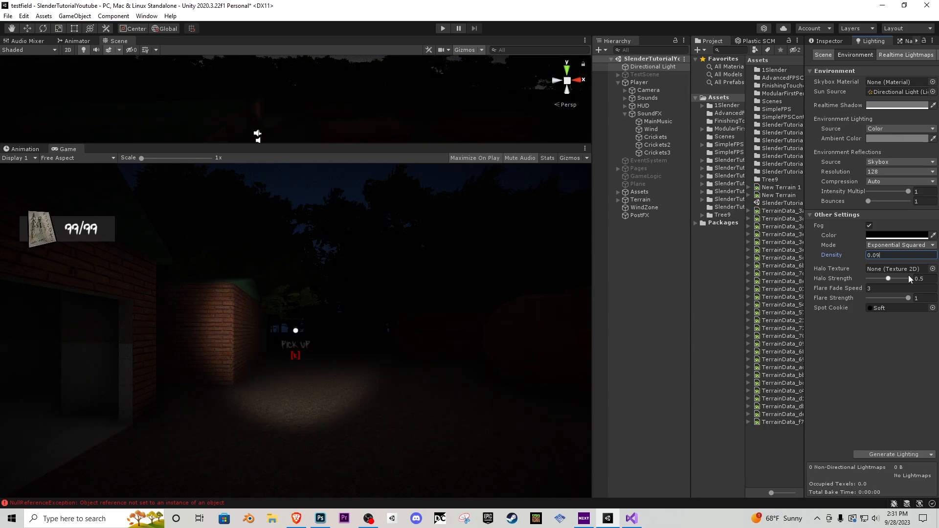
key("BackSpace")
key("BackSpace")
type("1")
left_click_drag(440, 147, 406, 143)
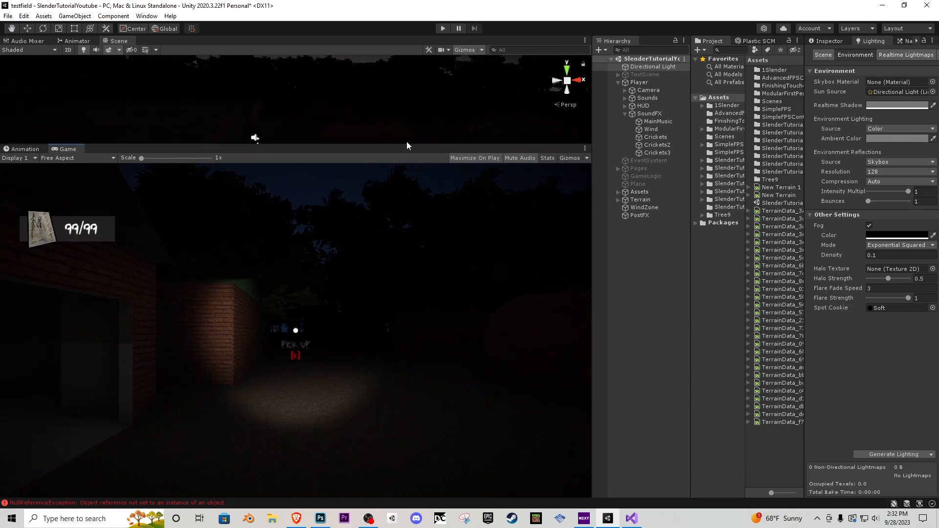
Step: Darken the Background color of the Player's Camera to the near-black blue 000814
left_click(653, 90)
left_click(822, 42)
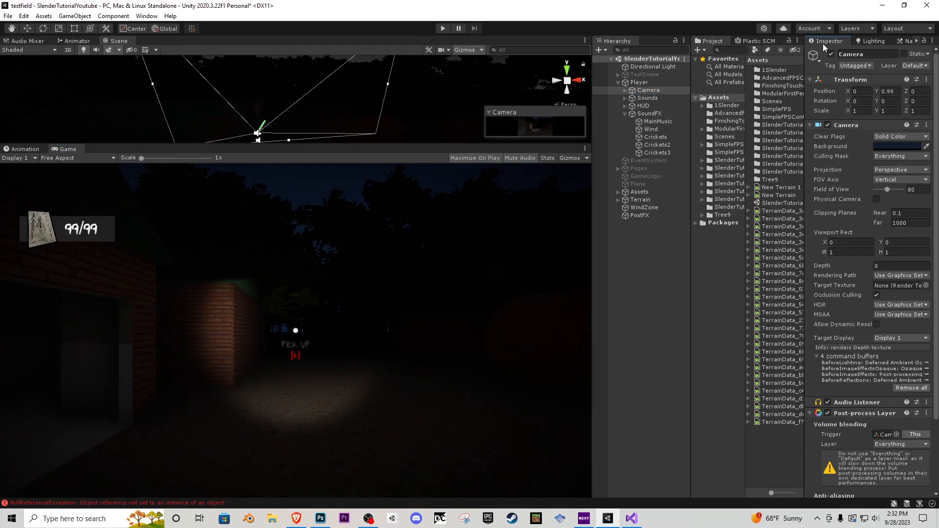
left_click(886, 146)
mouse_move(892, 236)
left_mouse_down()
mouse_move(890, 244)
mouse_move(908, 233)
mouse_move(919, 192)
mouse_move(922, 243)
left_mouse_up()
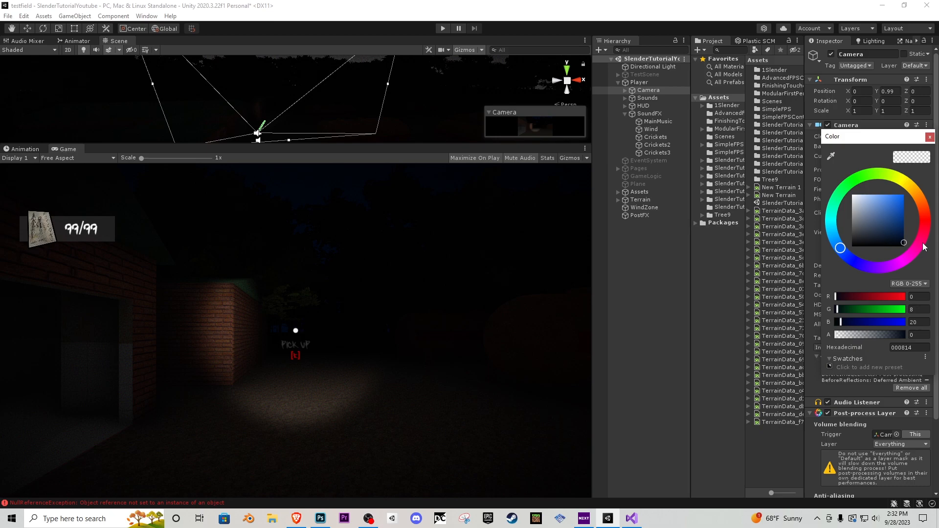
left_click(929, 138)
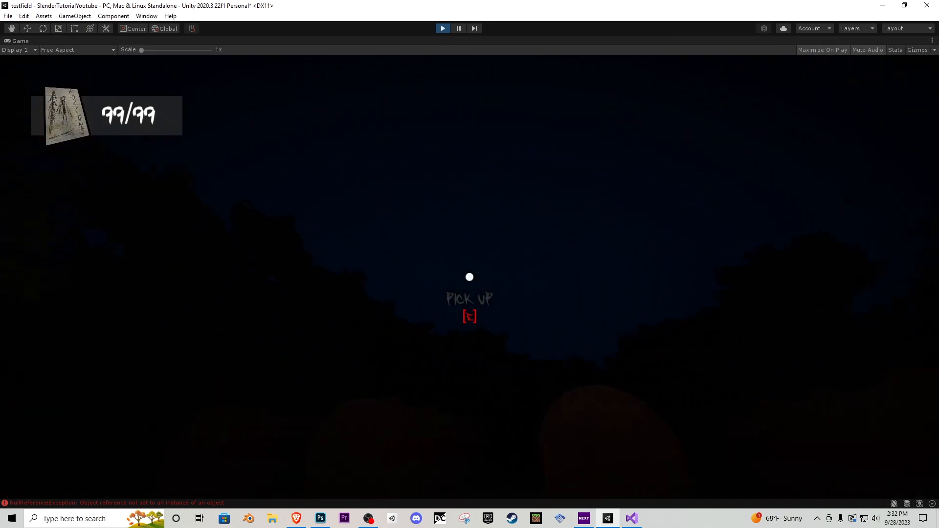
Step: Playtest the fog and darker sky with the flashlight aimed at a tank, and stop the game
key("f")
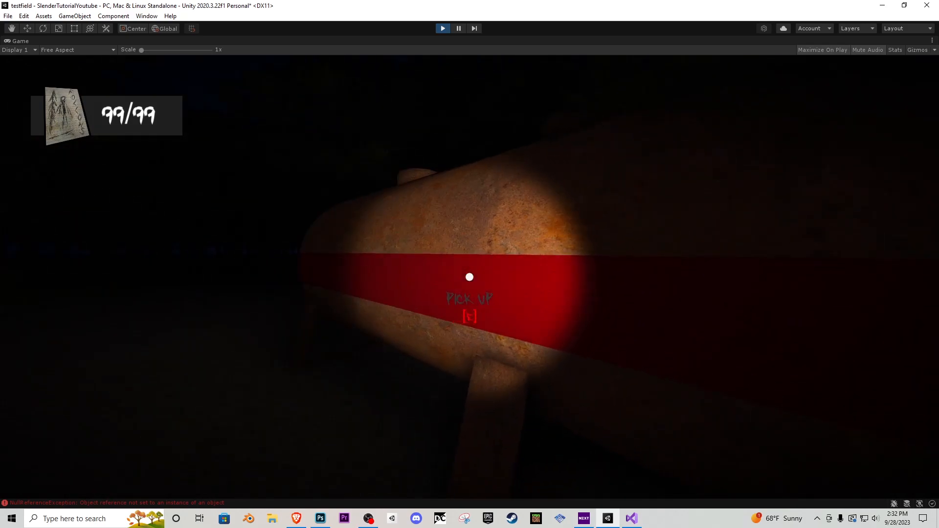
left_click(443, 29)
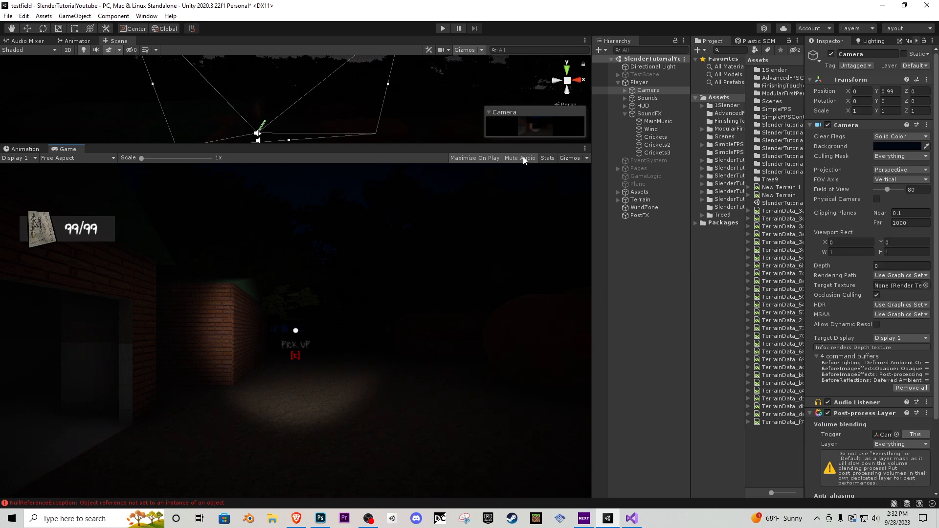
Step: Play the game with audio unmuted, walk through the brick building and around outside to check the atmosphere, and stop playing
left_click(443, 28)
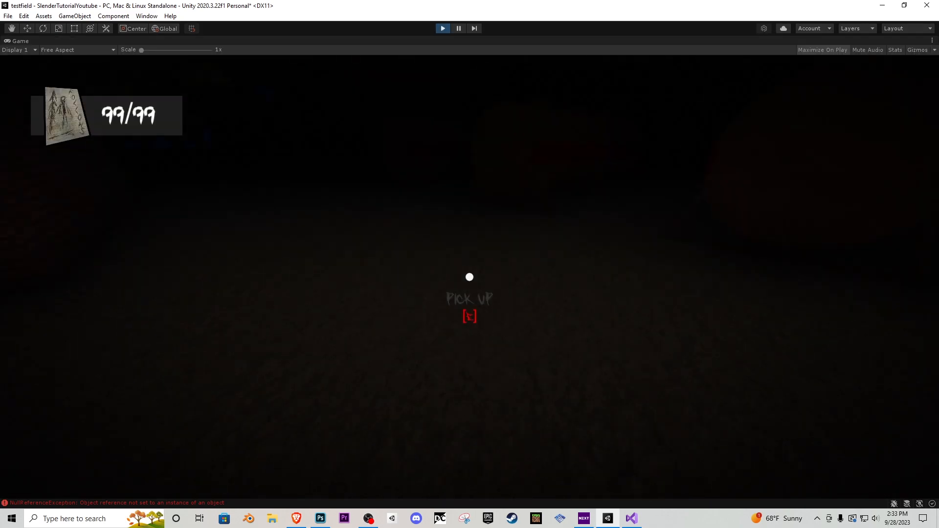
key("w")
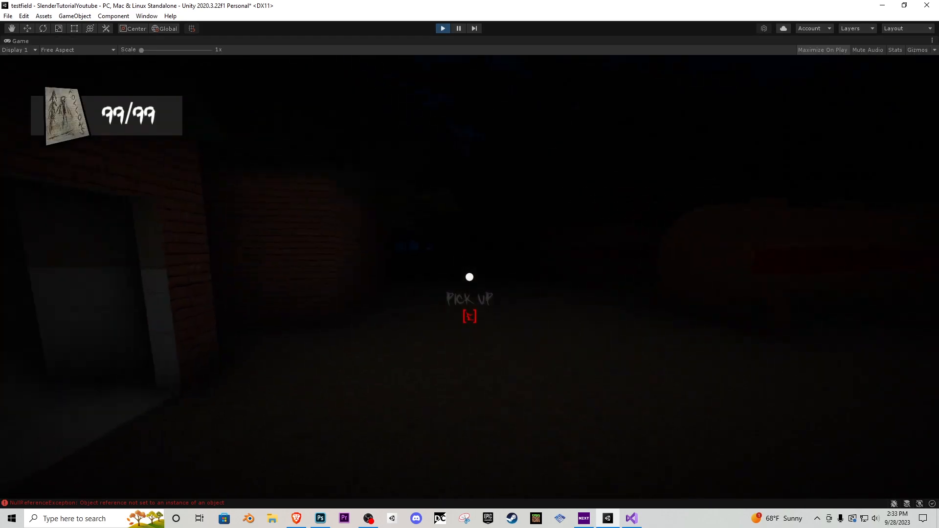
key("w")
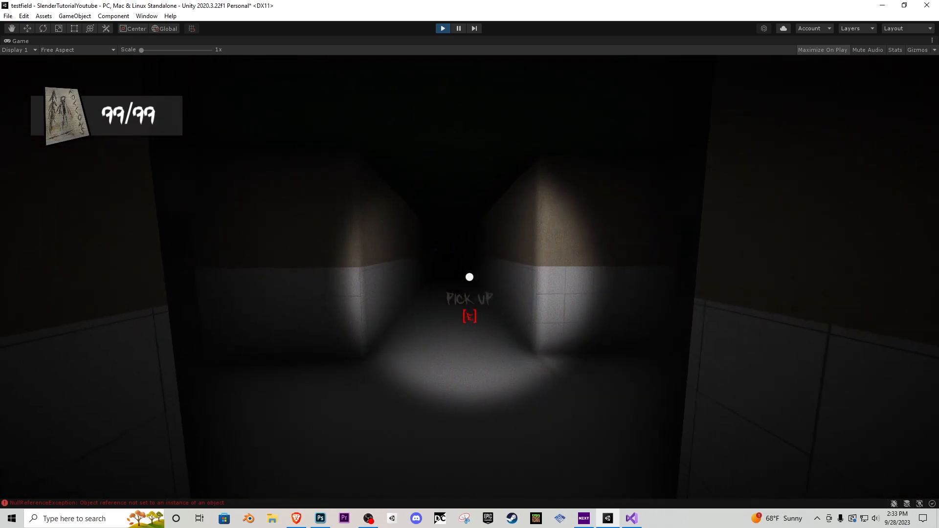
key("w")
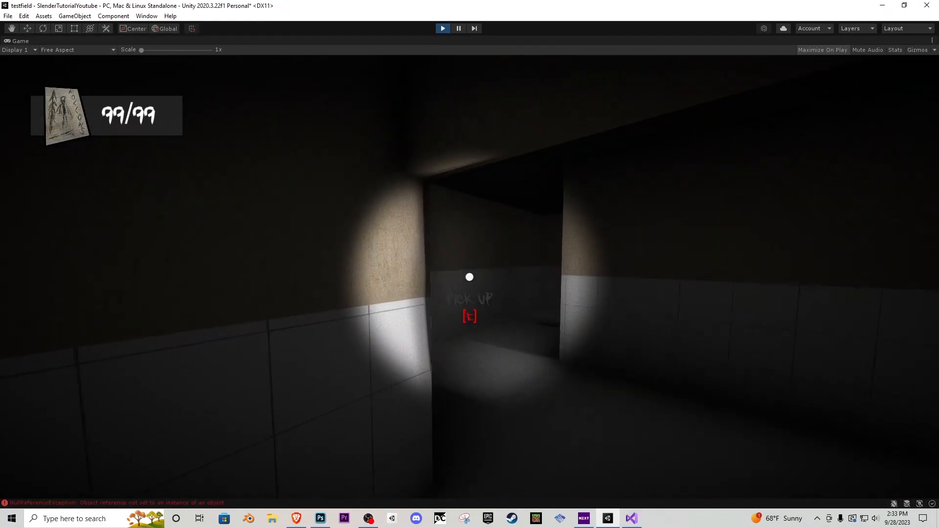
key("w")
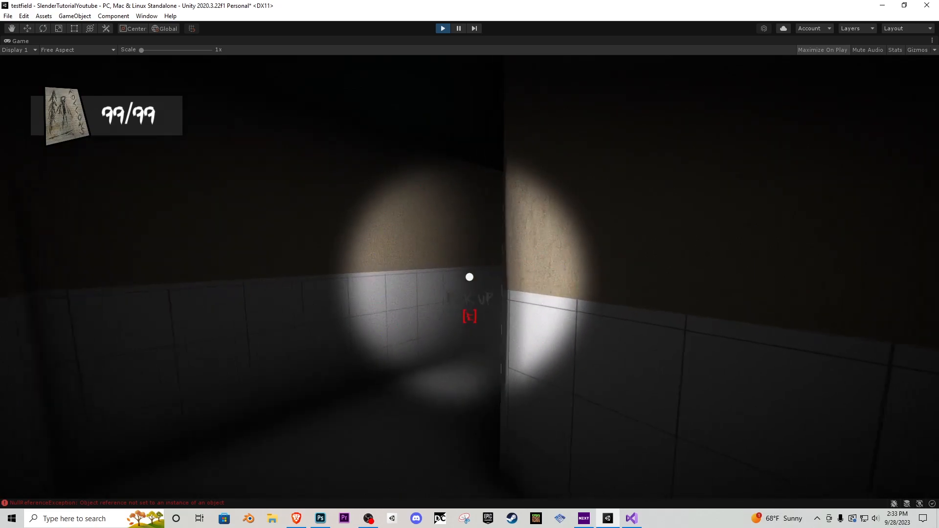
key("w")
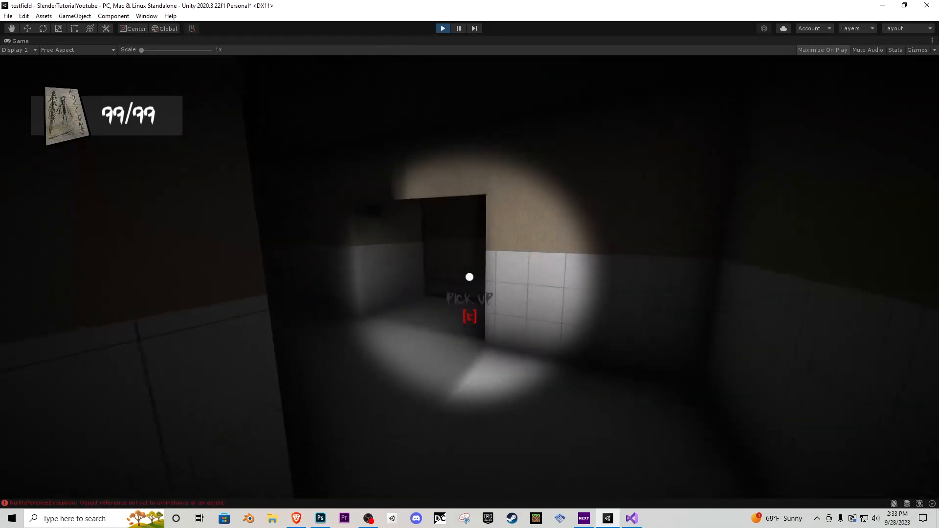
key("w")
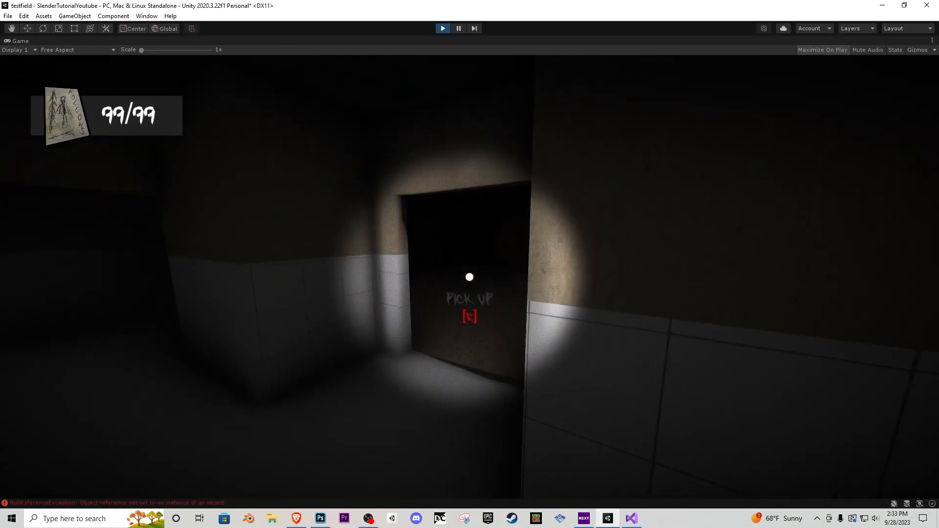
key("w")
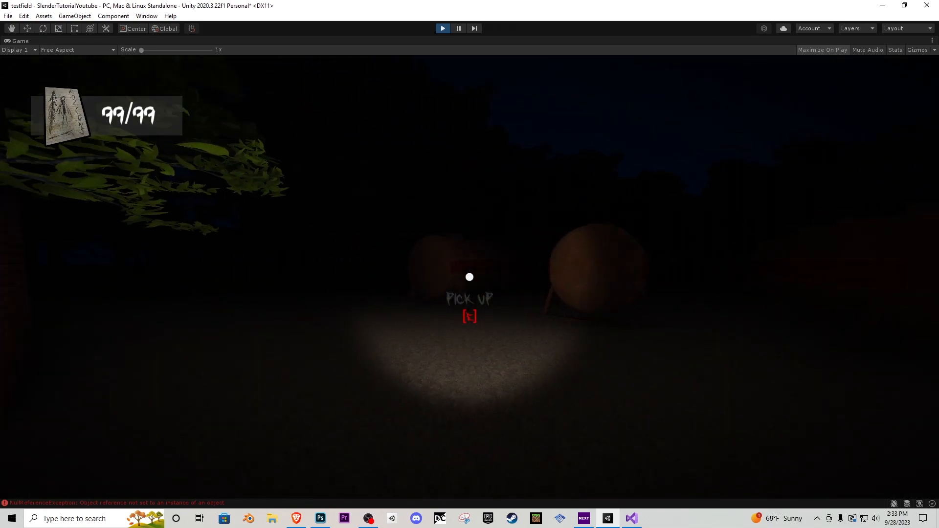
key("w")
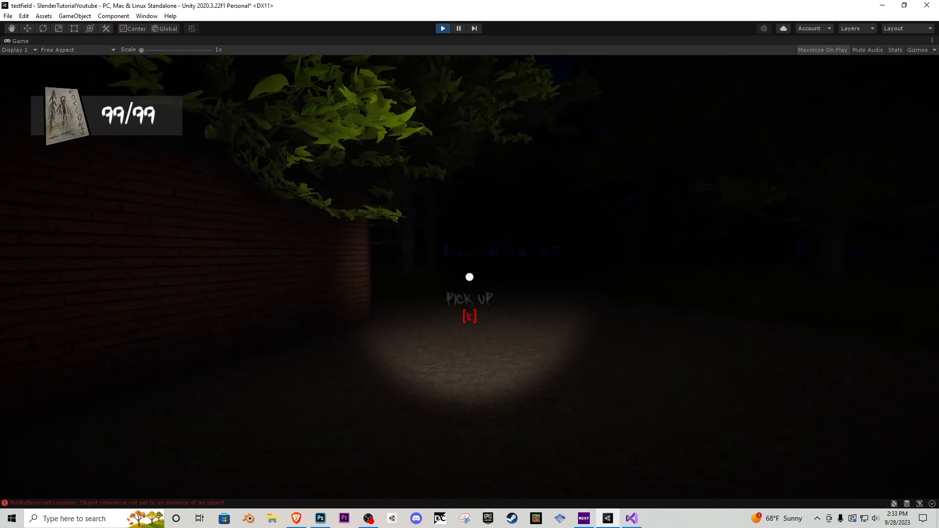
key("w")
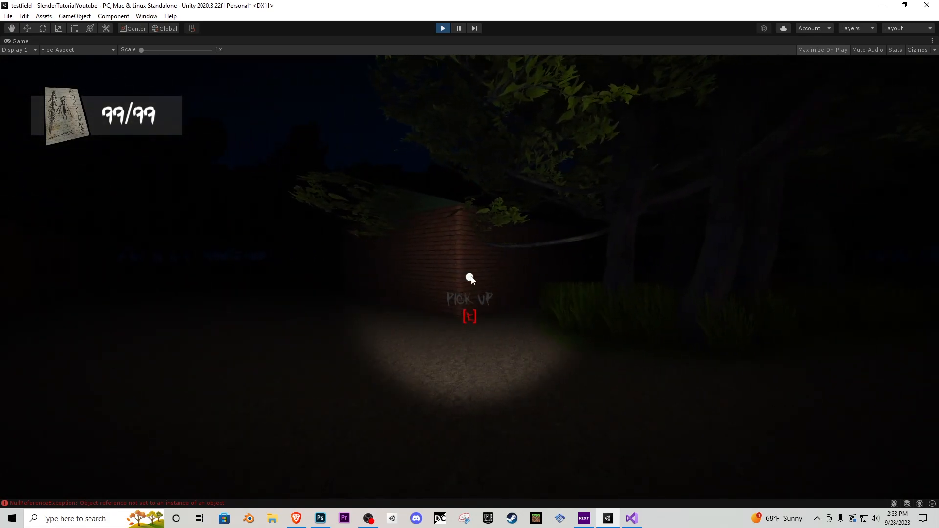
key("Escape")
left_click(443, 27)
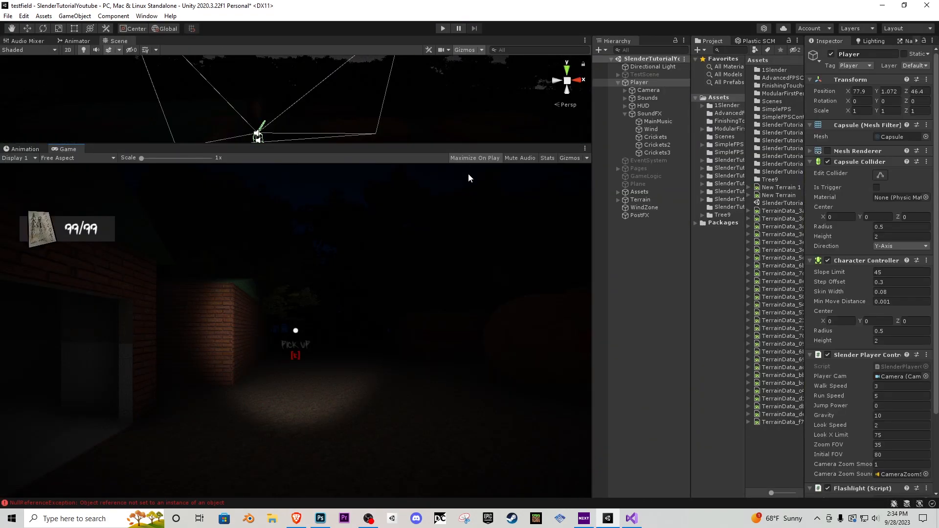